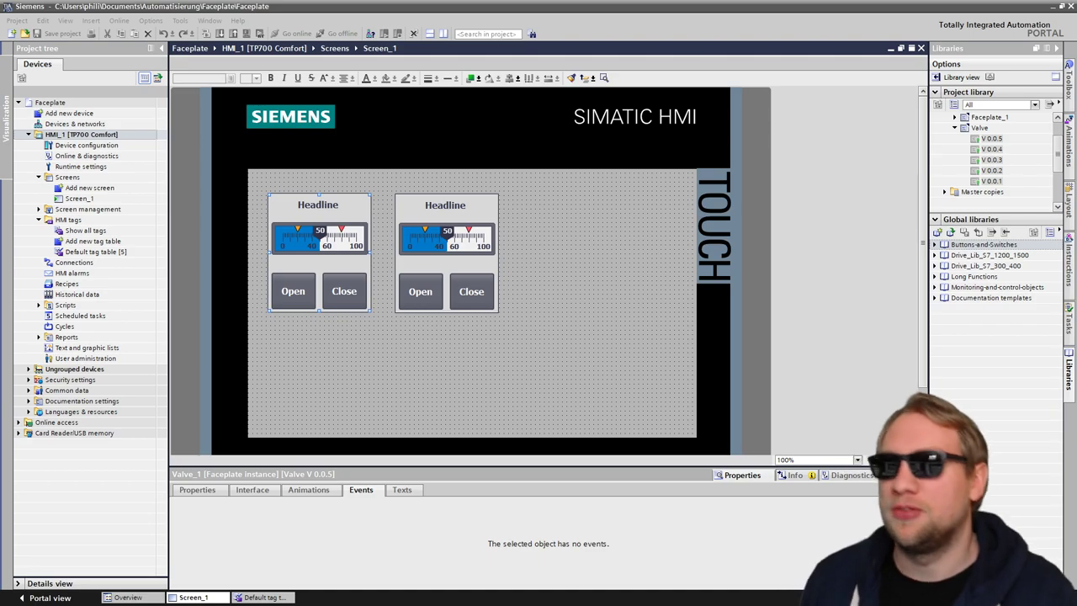
left_click(405, 262)
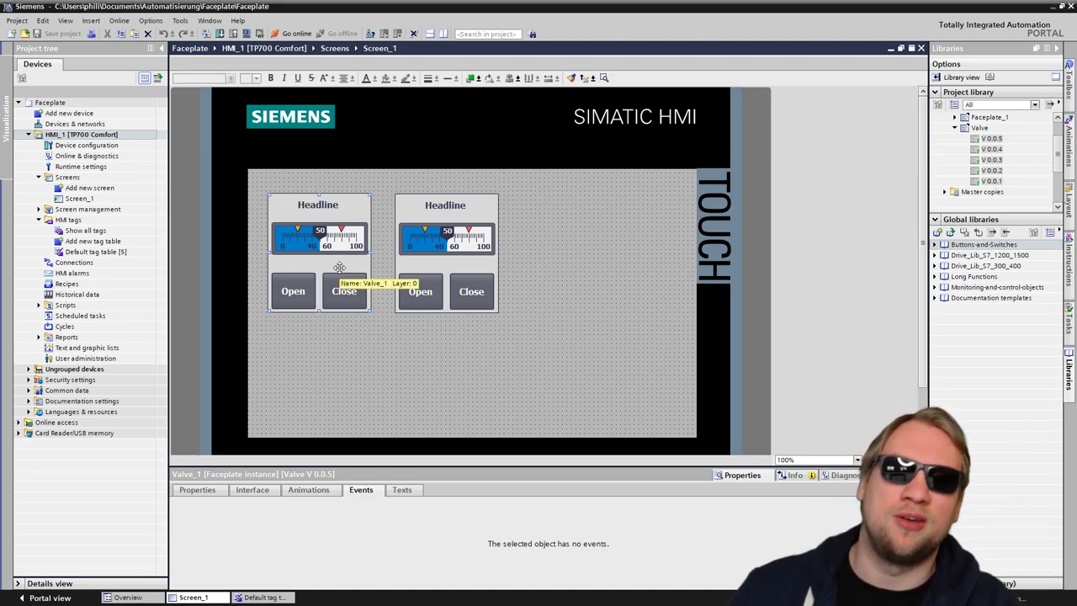
left_click_drag(978, 127, 535, 183)
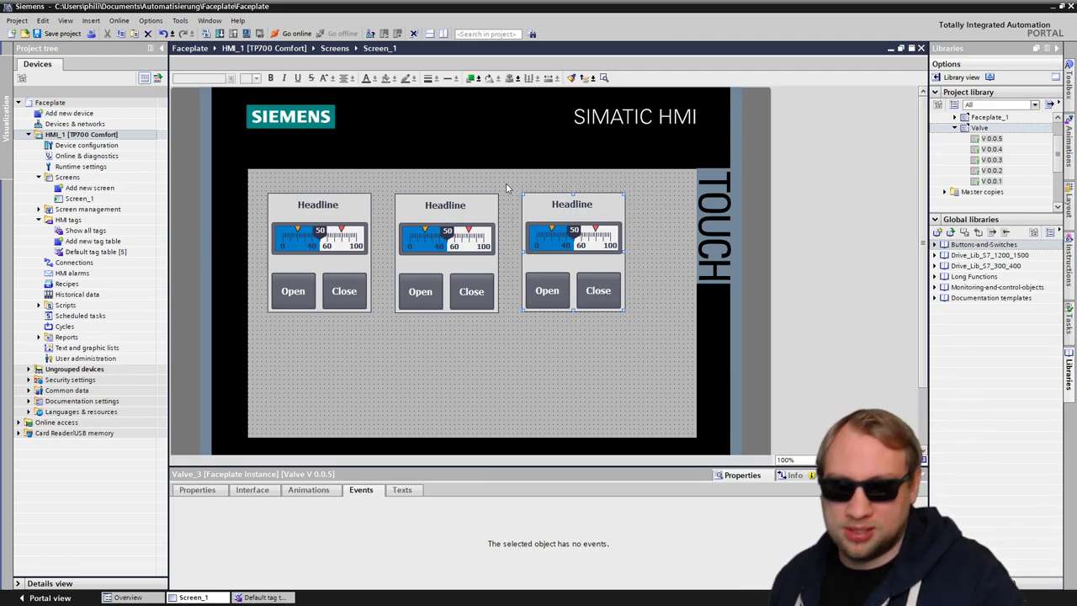
key("Delete")
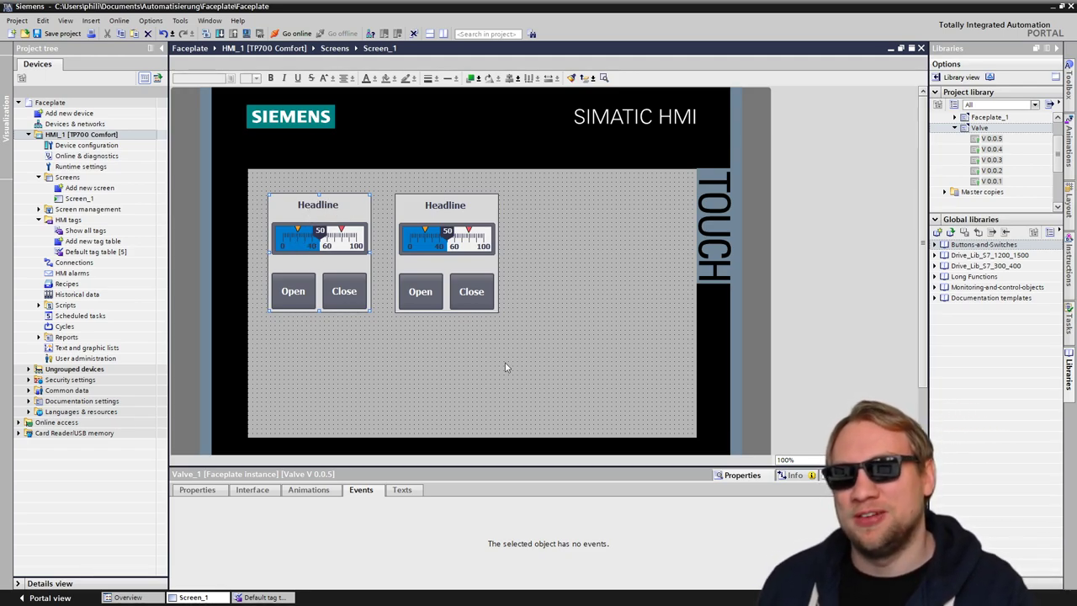
left_click(441, 252)
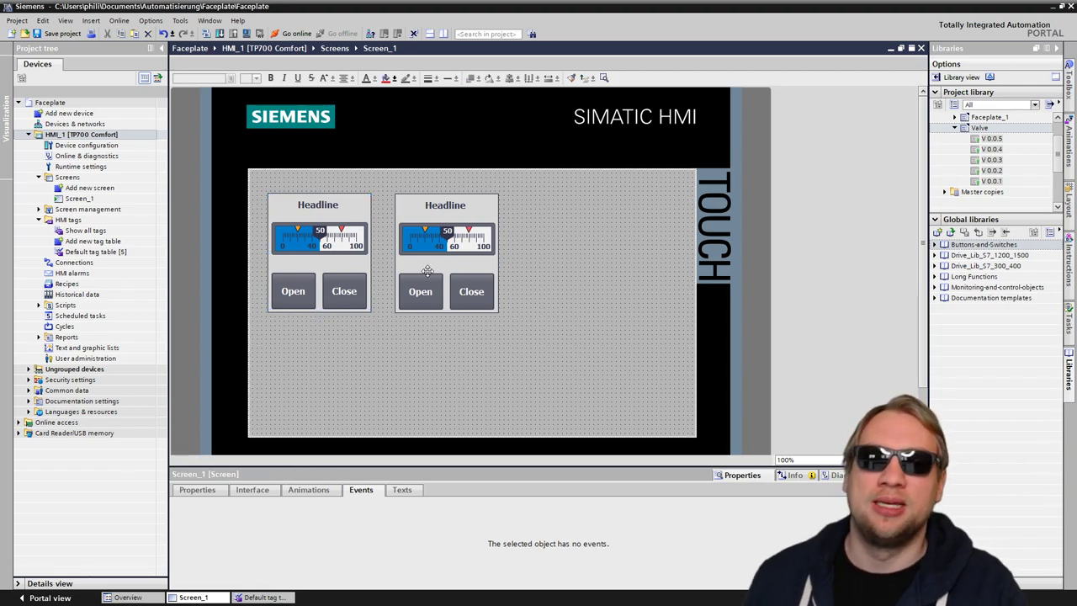
left_click(573, 325)
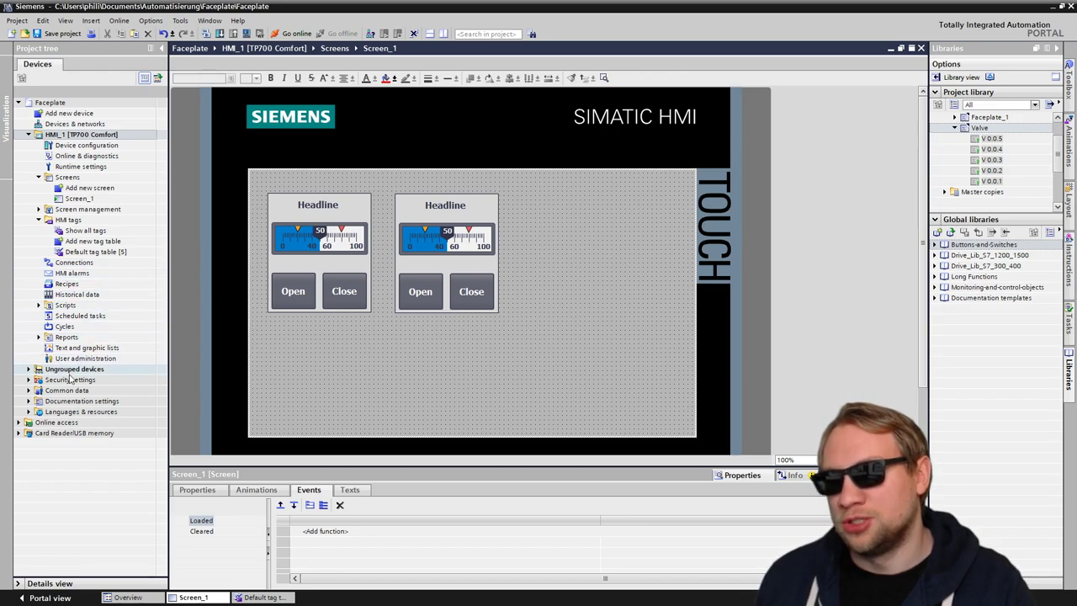
Move the two Valve faceplates apart to the upper left and upper right of Screen_1, the right one at about X 537, Y 17
left_click(294, 226)
left_click_drag(306, 255, 297, 240)
left_click_drag(441, 253, 595, 238)
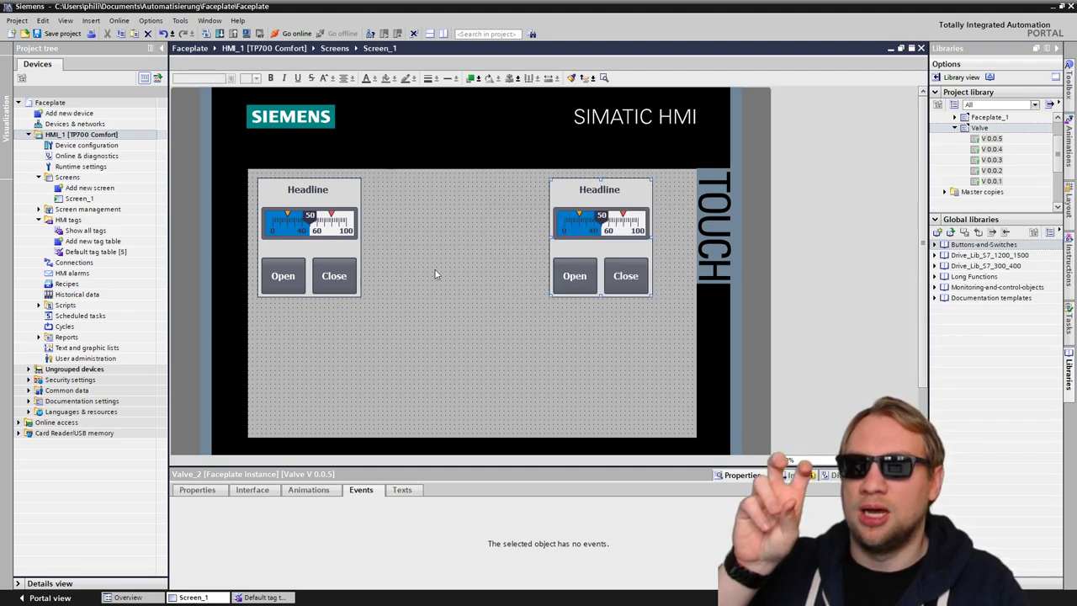
left_click(343, 345)
left_click(351, 244)
left_click_drag(308, 226, 327, 225)
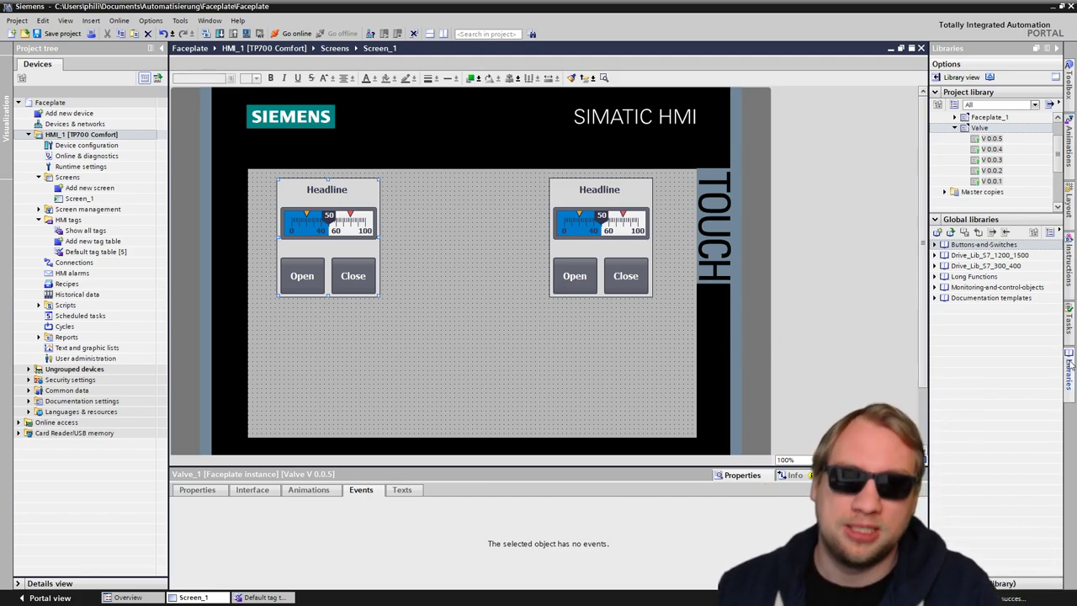
Add a vertical slider to Screen_1 below the right-hand Valve faceplate
left_click(1067, 82)
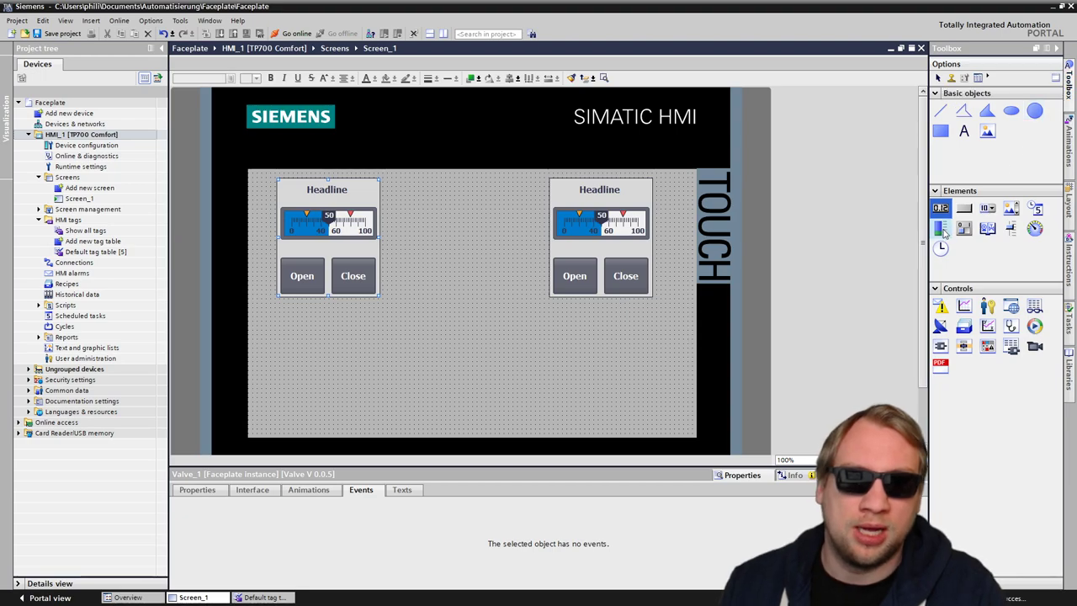
left_click(1011, 229)
left_click_drag(556, 328, 638, 421)
left_click_drag(589, 374, 597, 376)
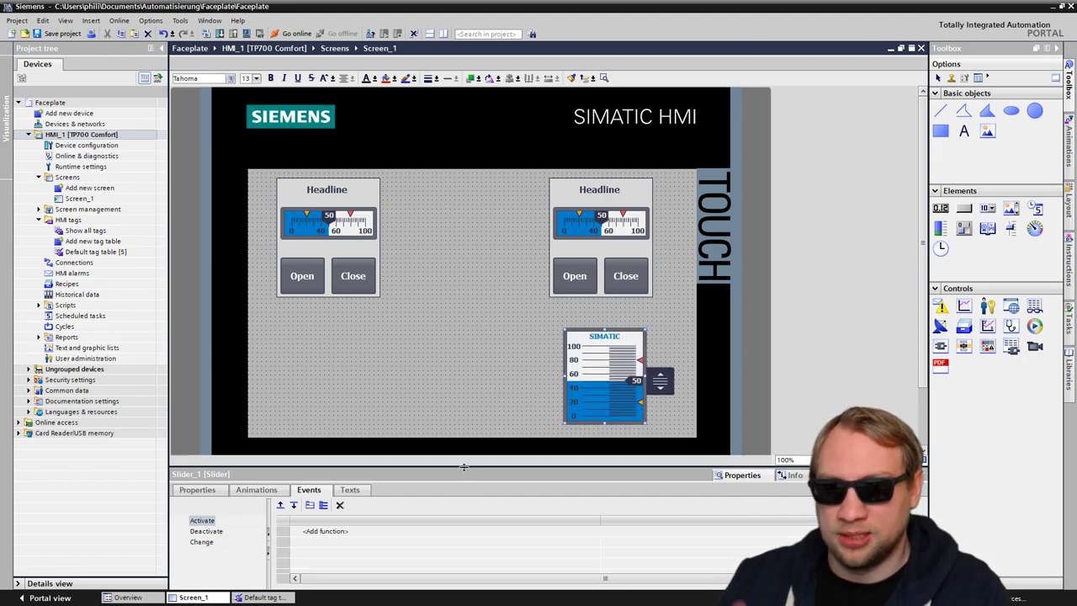
Check which tags are assigned to the Open and Opening_Level interface properties of both Valve faceplates
left_click_drag(463, 466, 464, 379)
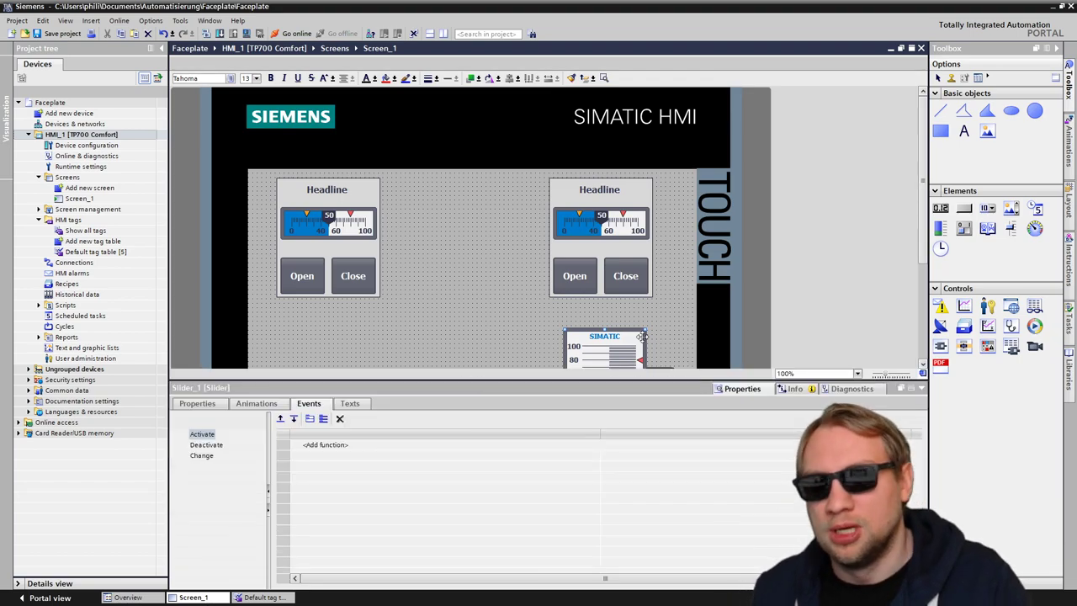
left_click(197, 403)
left_click(578, 220)
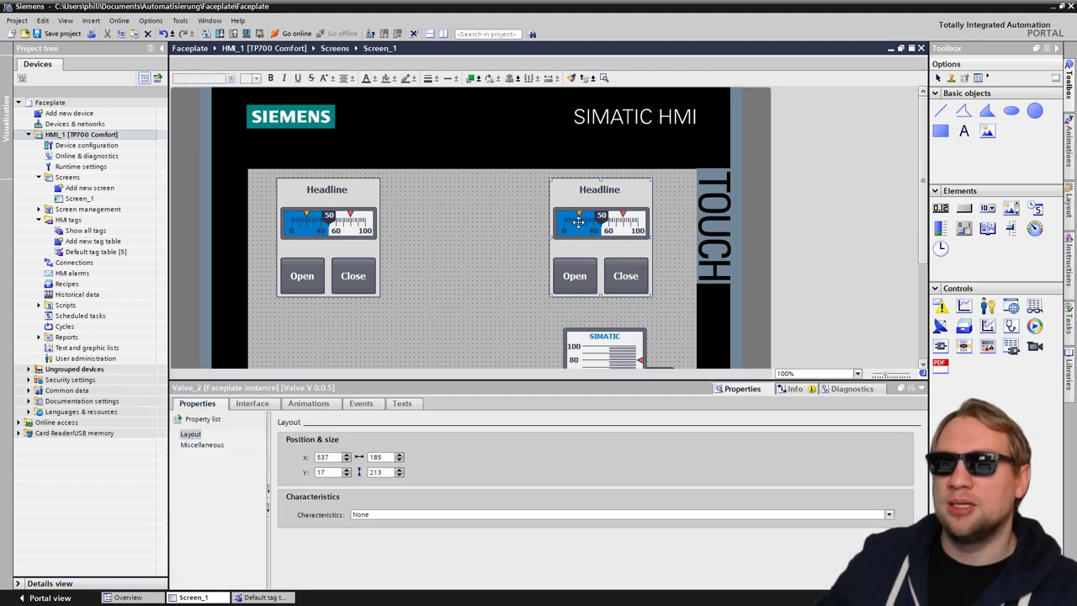
left_click(251, 404)
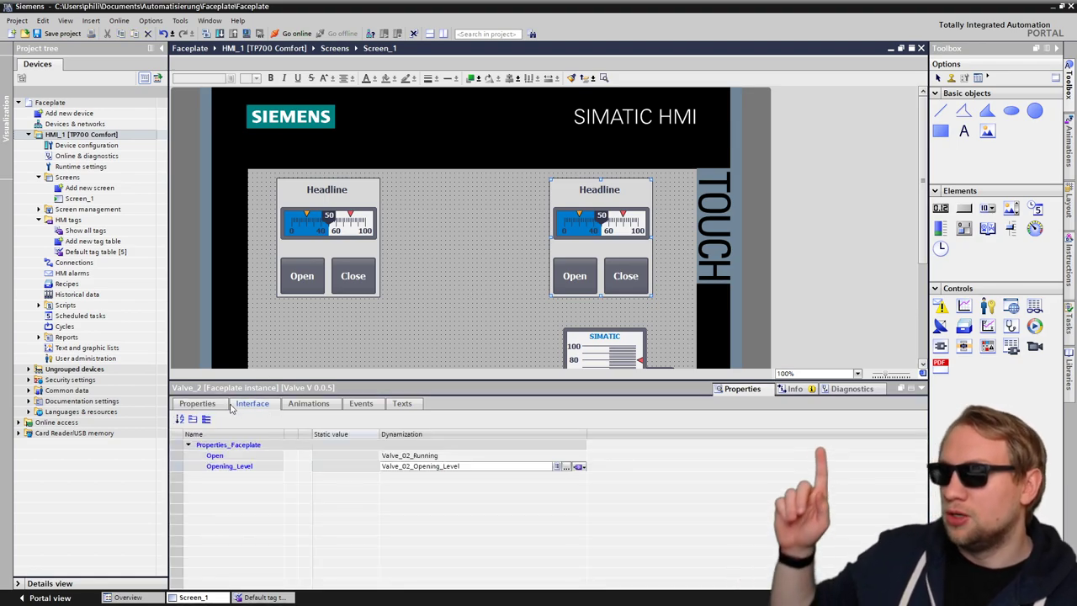
left_click(331, 231)
left_click(401, 456)
left_click(404, 466)
left_click(404, 455)
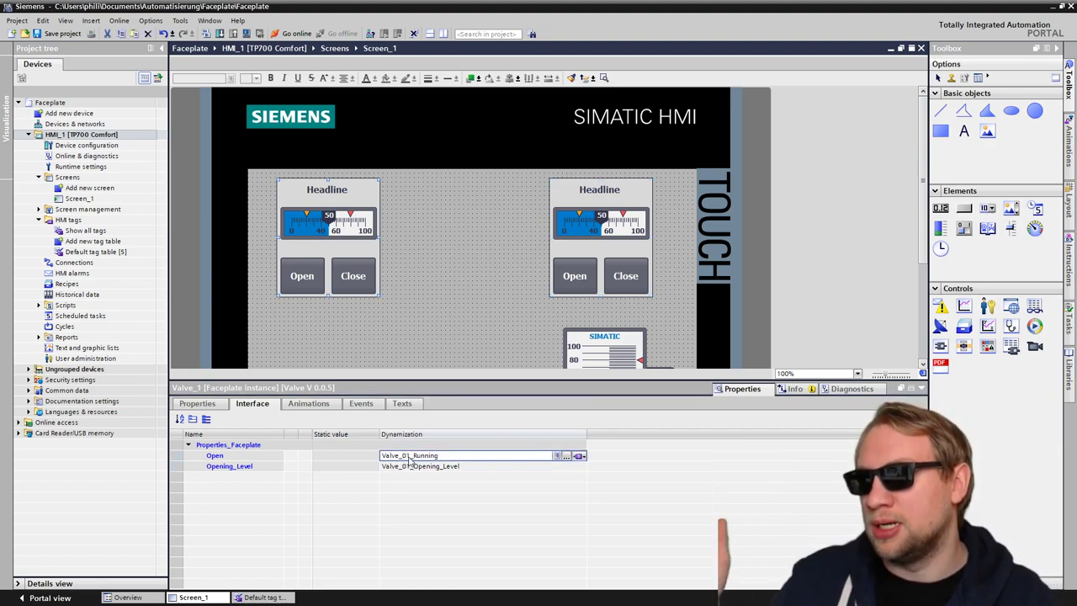
left_click(609, 264)
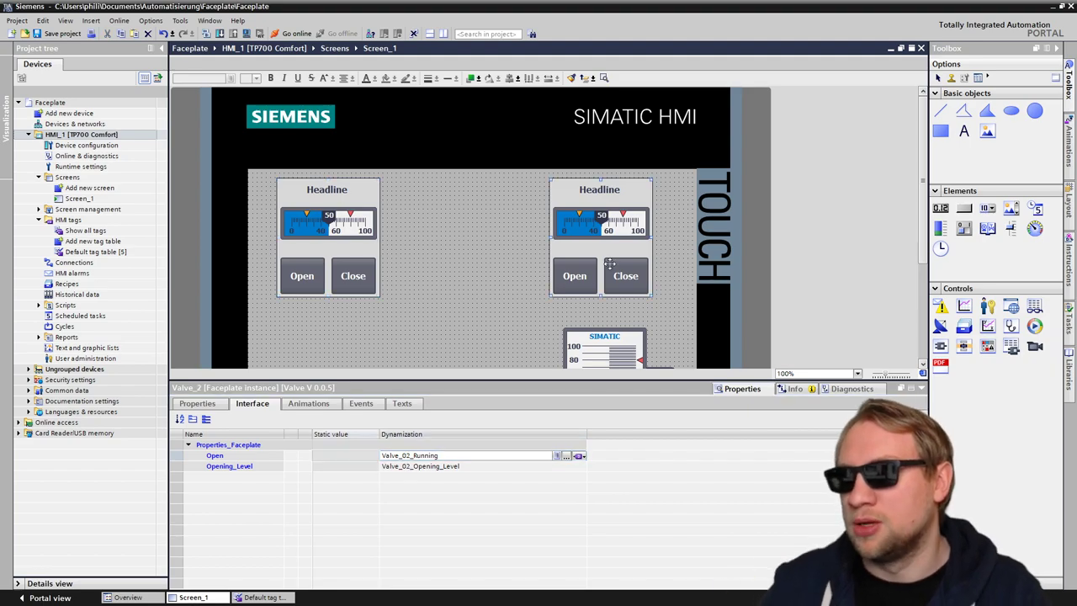
Assign Valve_02_Opening_Level as the process tag of the slider below the right-hand faceplate
left_click(620, 345)
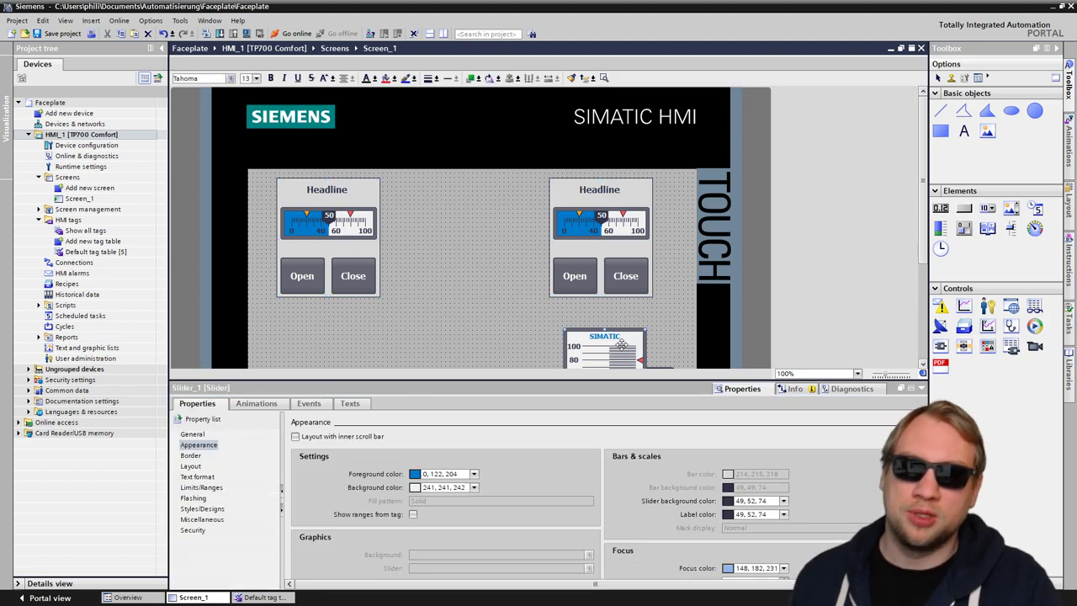
left_click(192, 433)
left_click(892, 477)
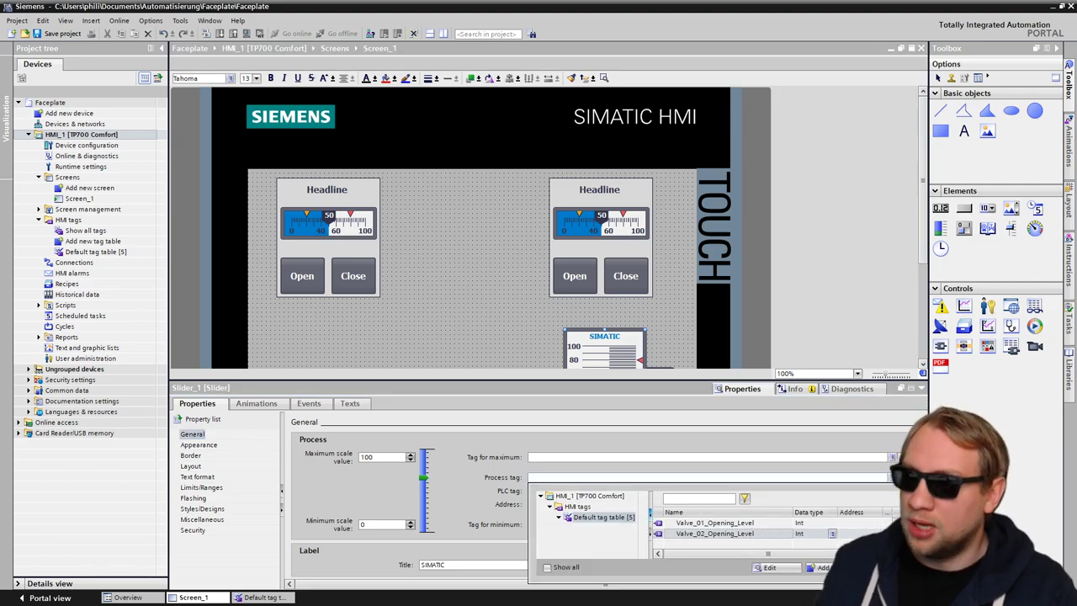
double_click(742, 534)
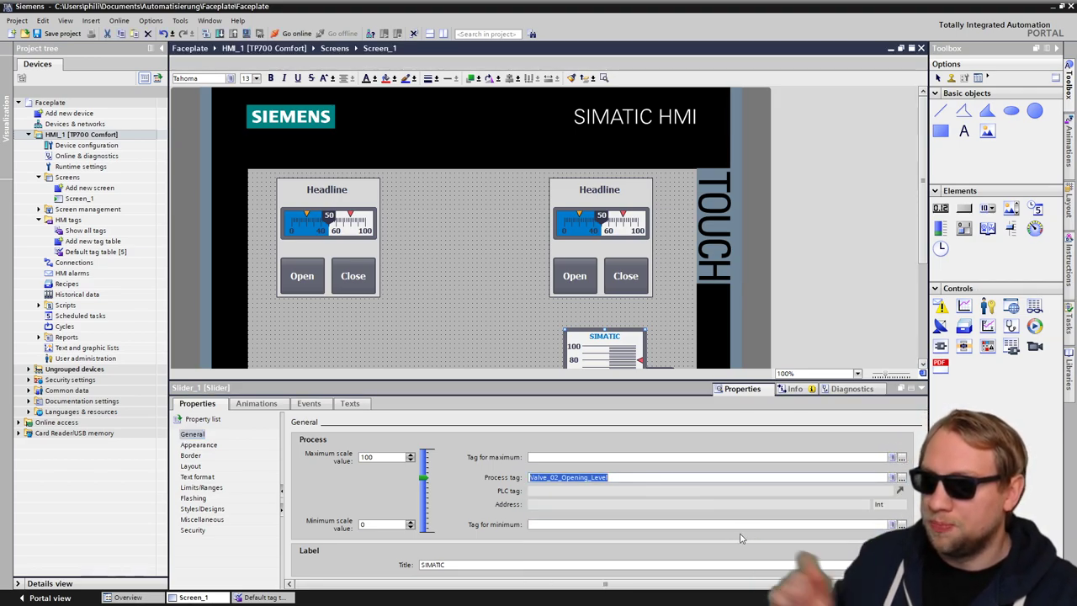
left_click(693, 347)
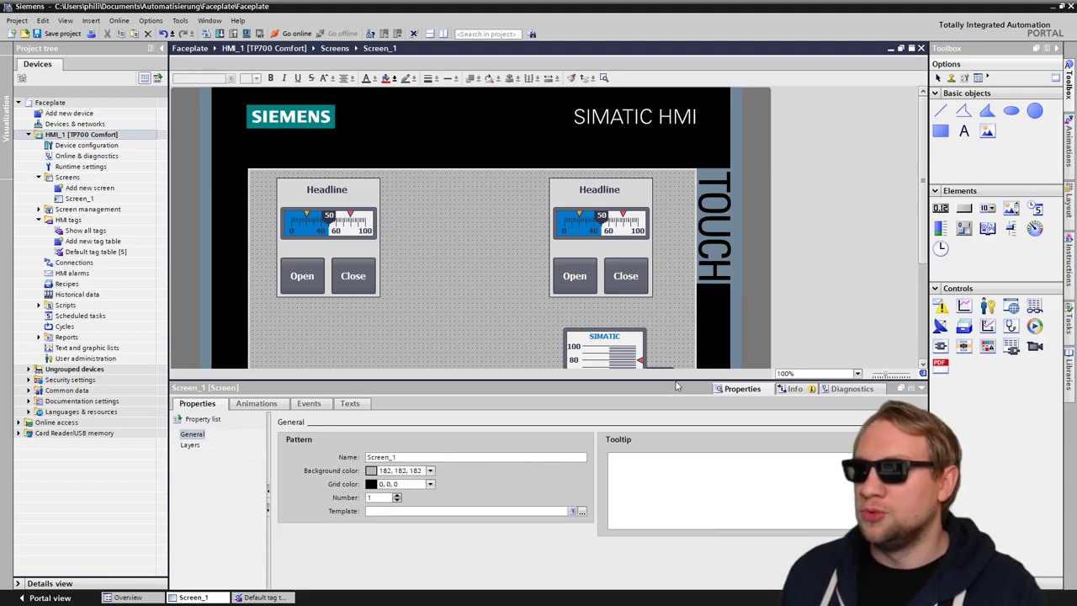
Copy the slider and place the duplicate below the left-hand Valve faceplate
left_click_drag(676, 385, 662, 487)
left_click(618, 361)
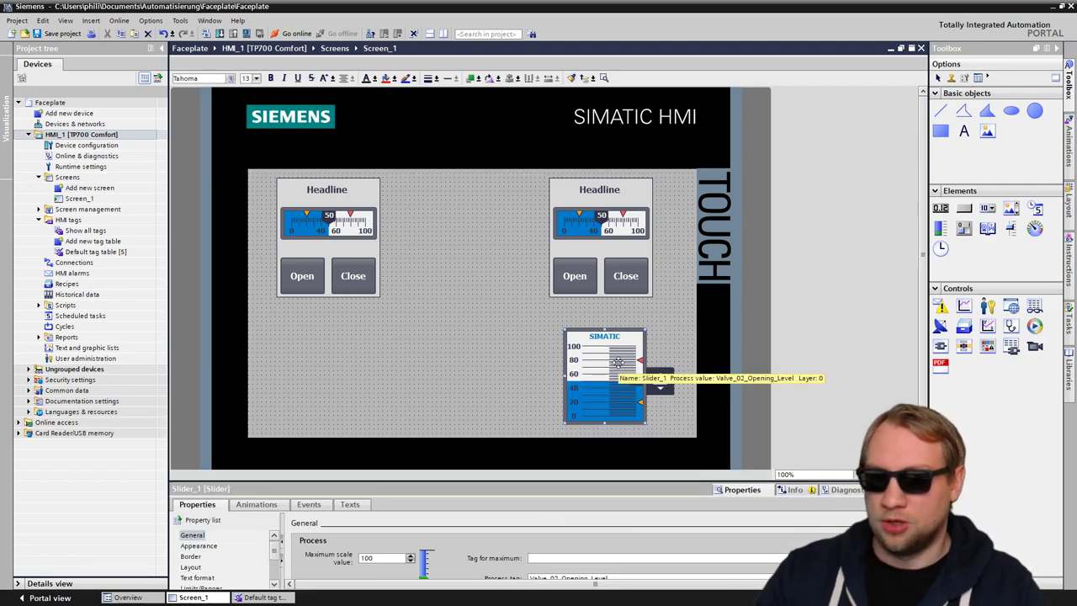
key("ctrl+c")
key("ctrl+v")
left_click_drag(619, 362, 344, 364)
Set the process tag of the left-hand slider to Valve_01_Opening_Level
left_click_drag(382, 481, 382, 376)
left_click(804, 474)
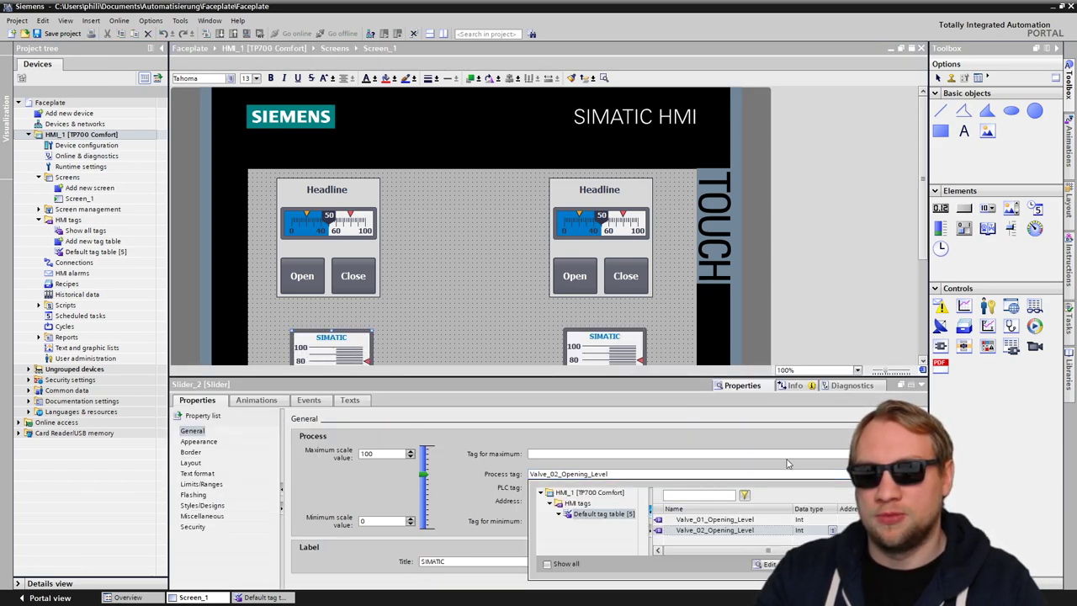
double_click(681, 521)
left_click(440, 305)
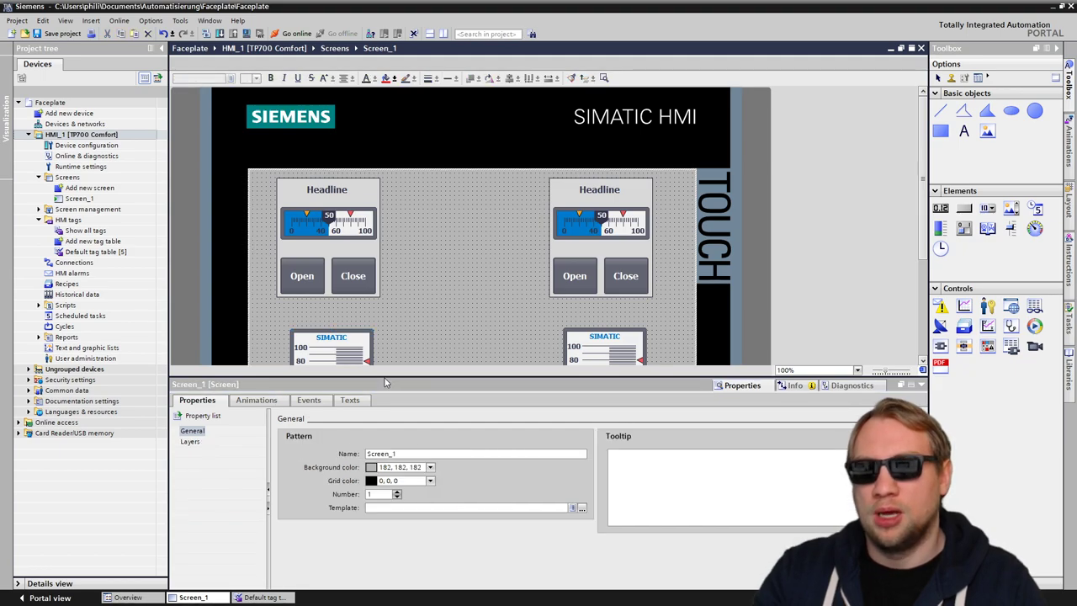
Place a circle beside the left-hand slider and a second identical circle beside the right-hand slider
left_click_drag(383, 376, 384, 461)
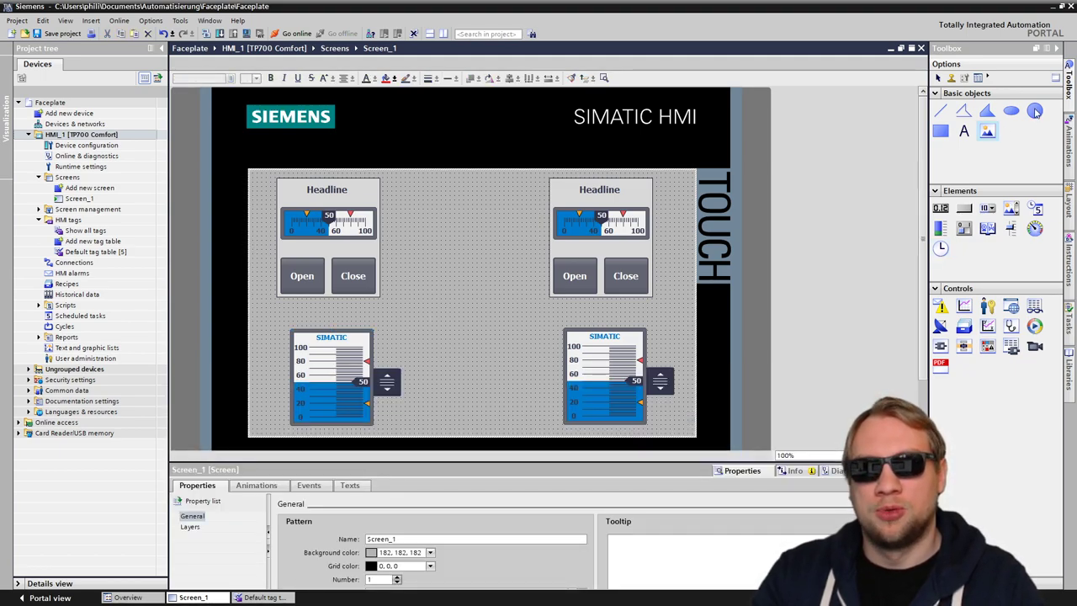
left_click(405, 323)
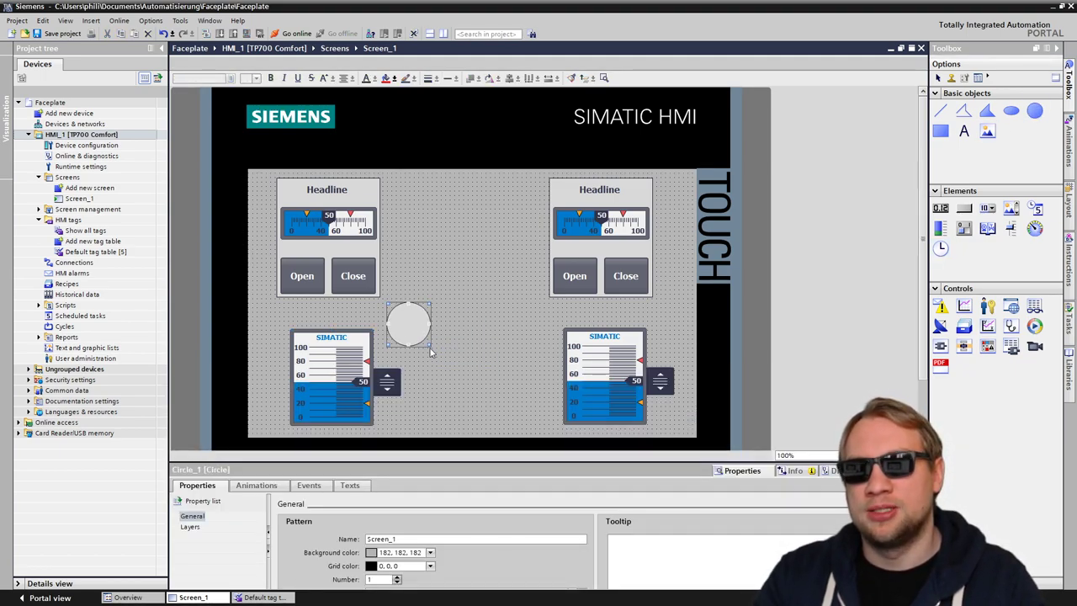
left_click_drag(406, 327, 544, 340)
left_click(494, 277)
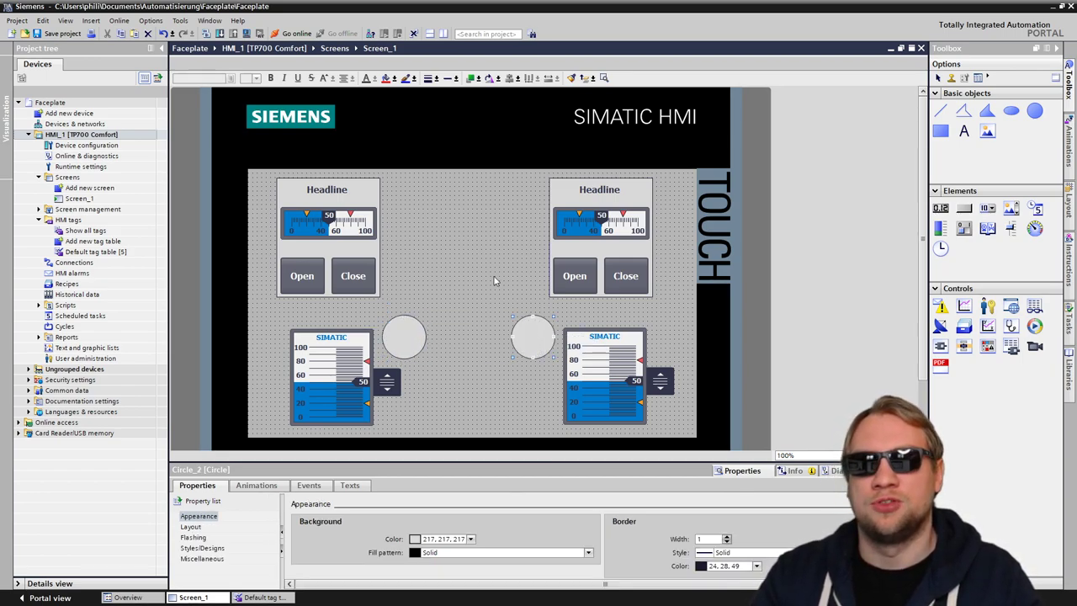
left_click(402, 337)
mouse_move(401, 337)
left_mouse_down()
mouse_move(330, 258)
mouse_move(401, 339)
left_mouse_up()
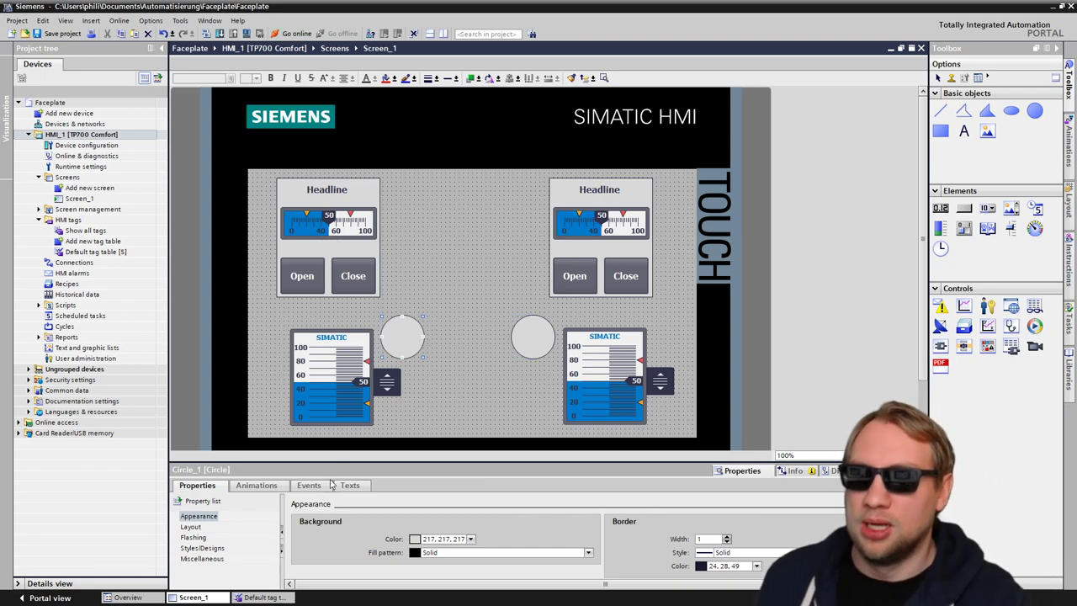
Add an Appearance animation to the left-hand circle and link it to the tag Valve_01_Running
left_click(256, 485)
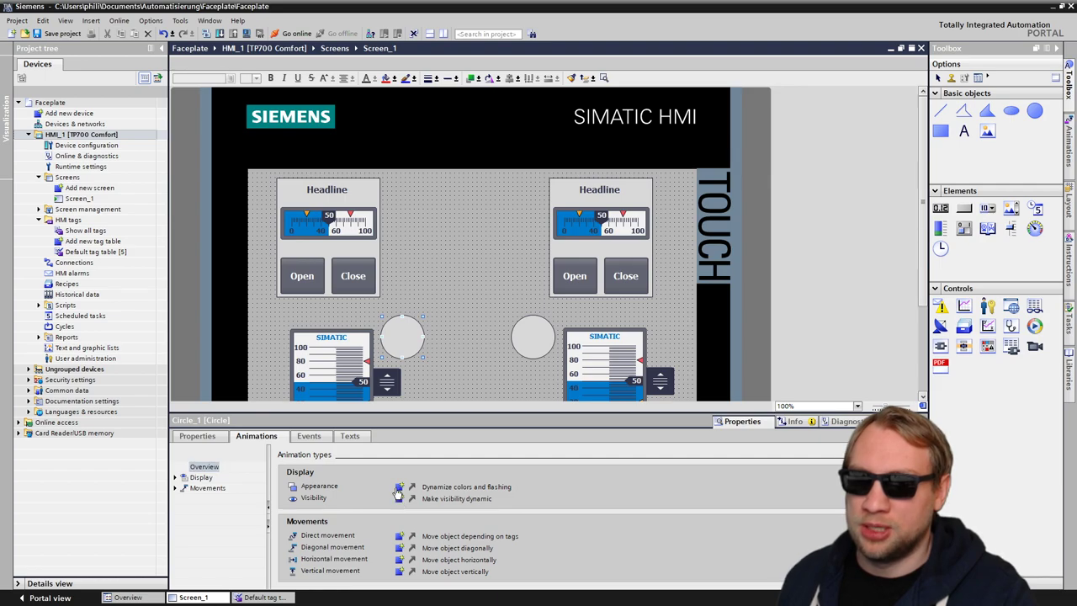
left_click(399, 487)
left_click(581, 487)
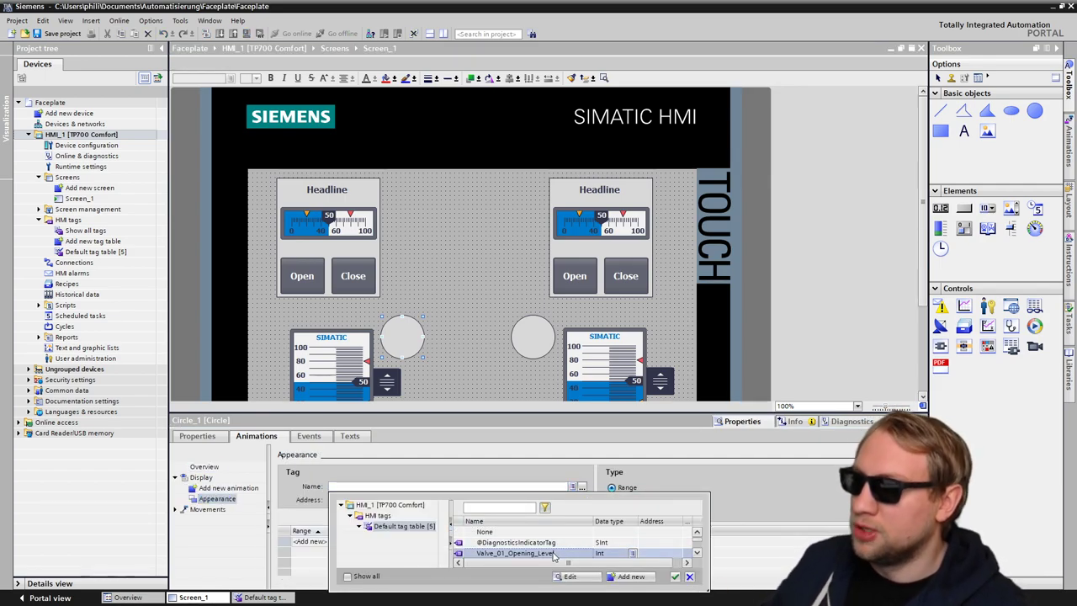
scroll(689, 559, "down", 2)
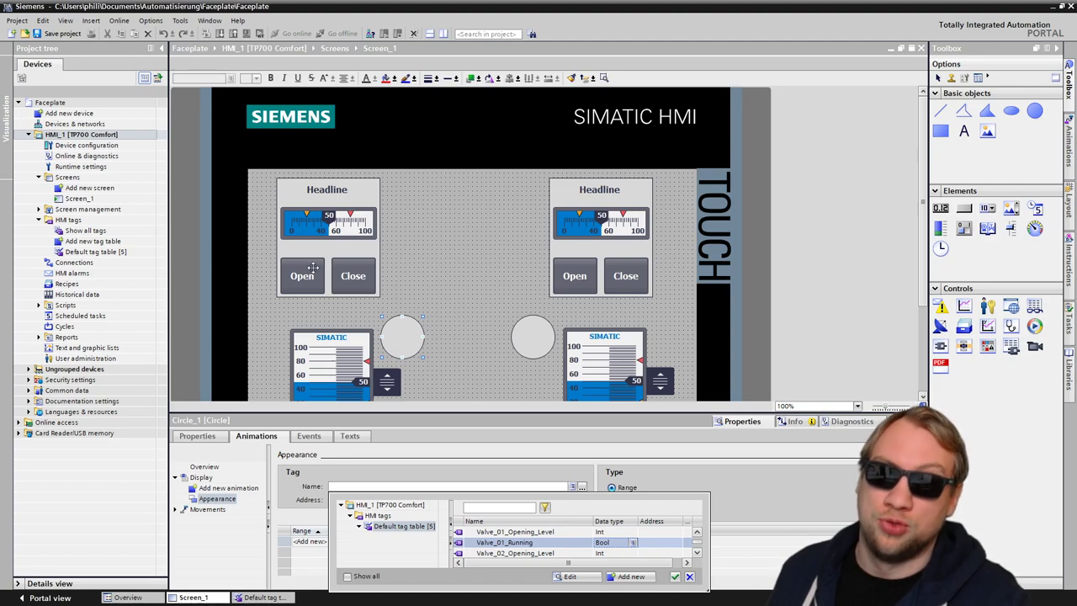
double_click(547, 543)
Add ranges 0 and 1 to the left-hand circle's Appearance animation and give range 1 a different background color
double_click(341, 542)
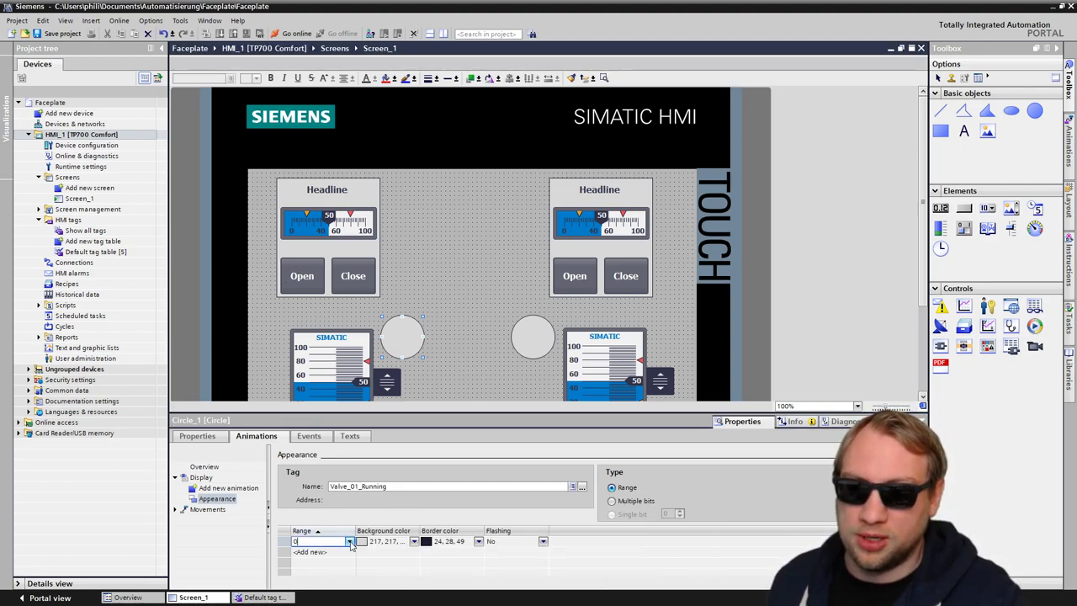
double_click(343, 553)
left_click(397, 554)
left_click(414, 552)
left_click(391, 499)
Add an Appearance animation to the right-hand circle and link it to the tag Valve_02_Running
left_click(534, 347)
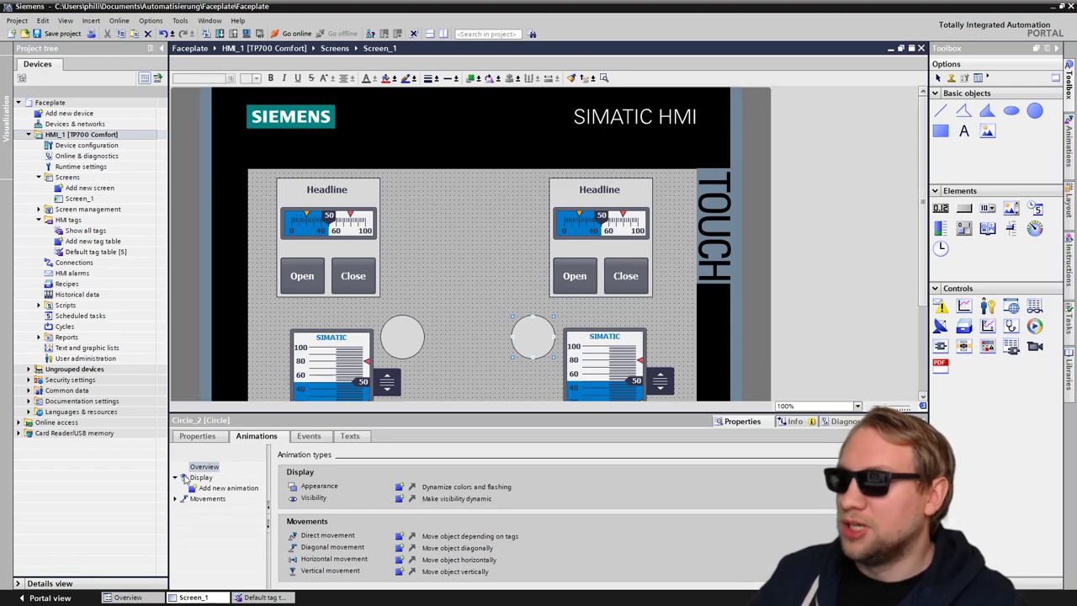
left_click(212, 489)
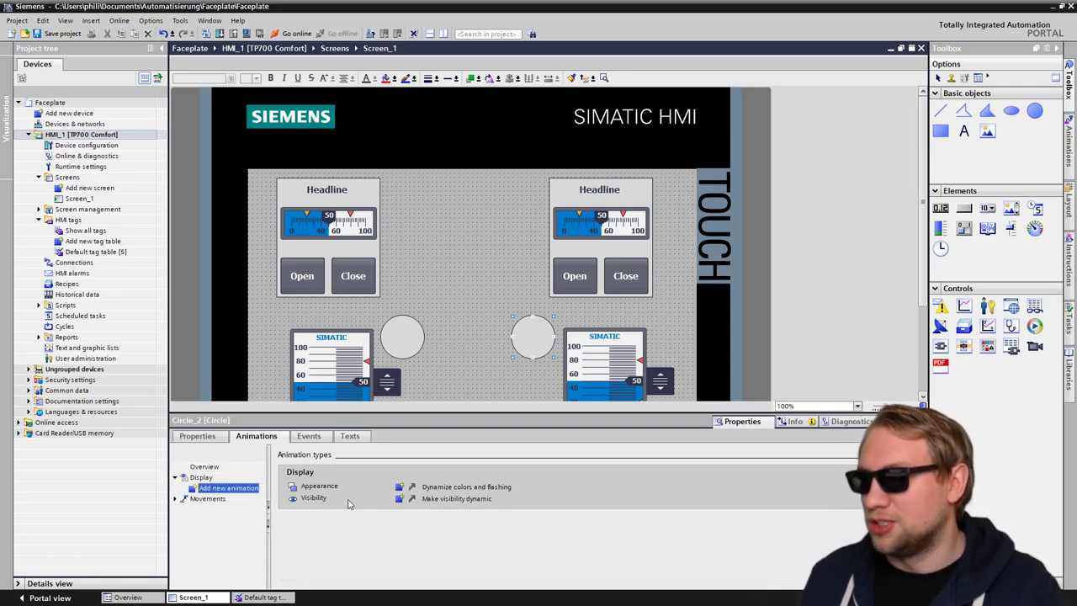
left_click(405, 488)
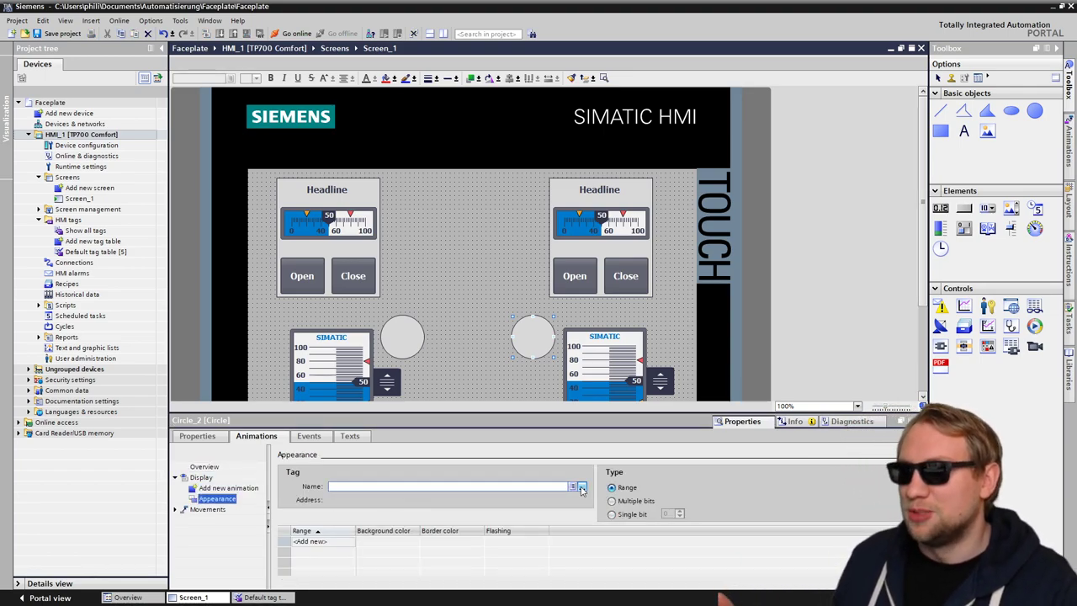
left_click(580, 488)
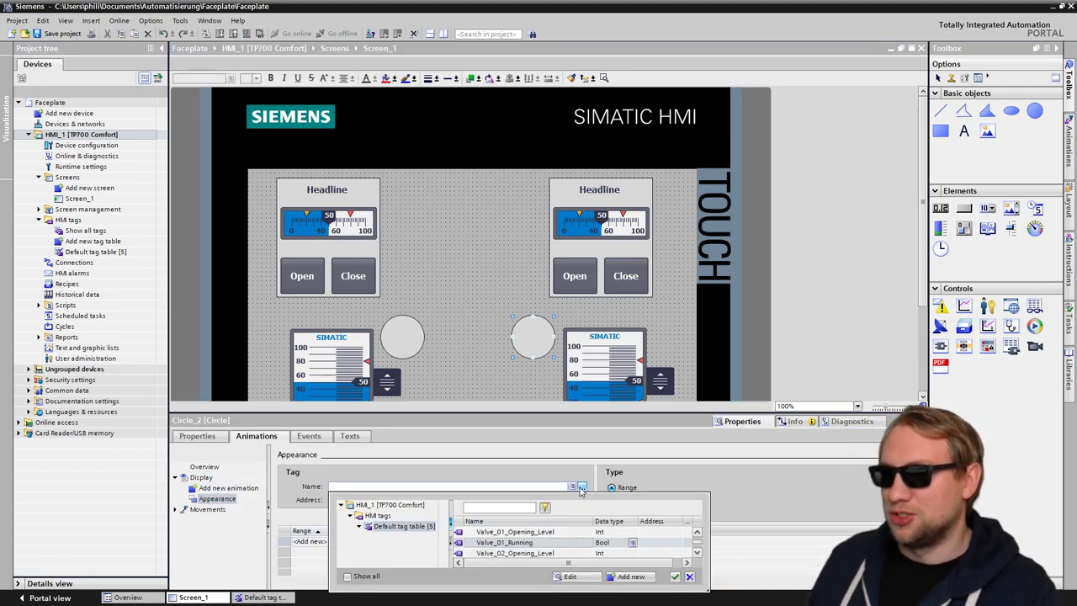
left_click(697, 556)
double_click(536, 552)
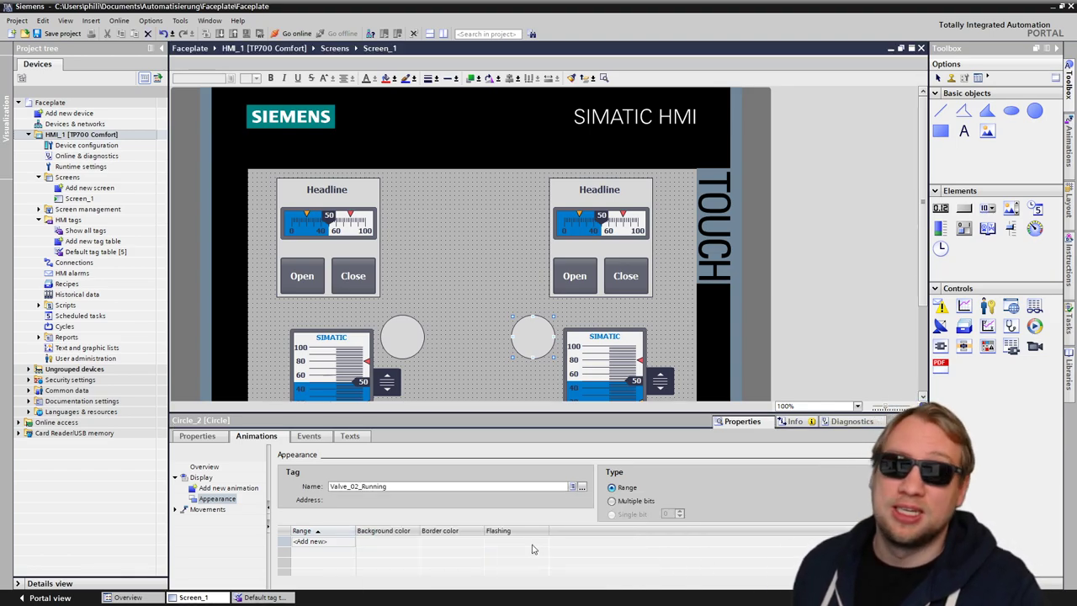
Add ranges 0 and 1 to the right-hand circle's Appearance animation and set range 1's background color to 0, 255, 0
left_click(357, 547)
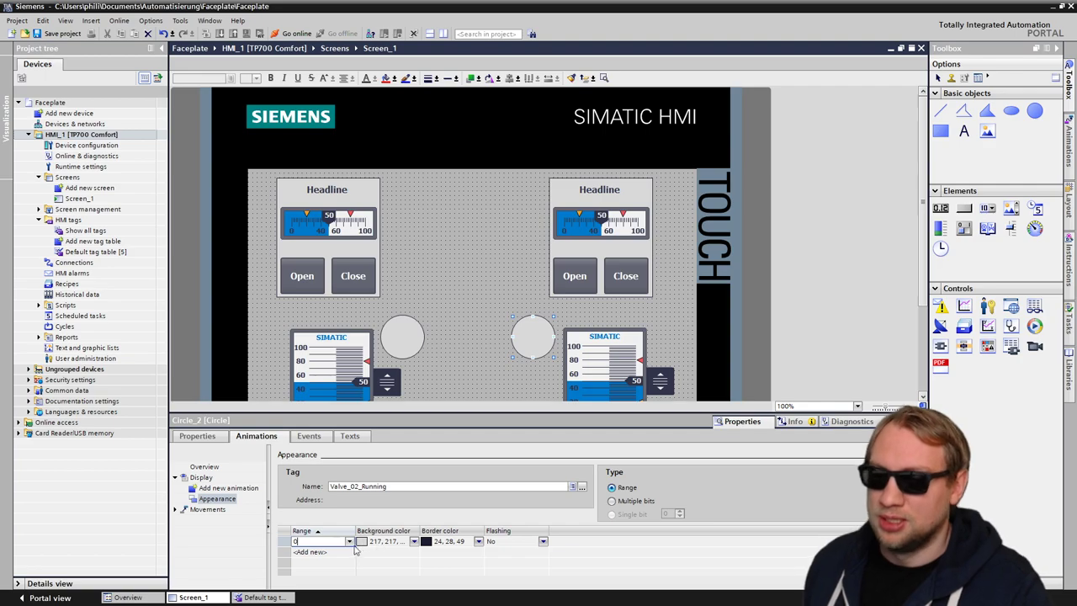
left_click(355, 552)
left_click(414, 552)
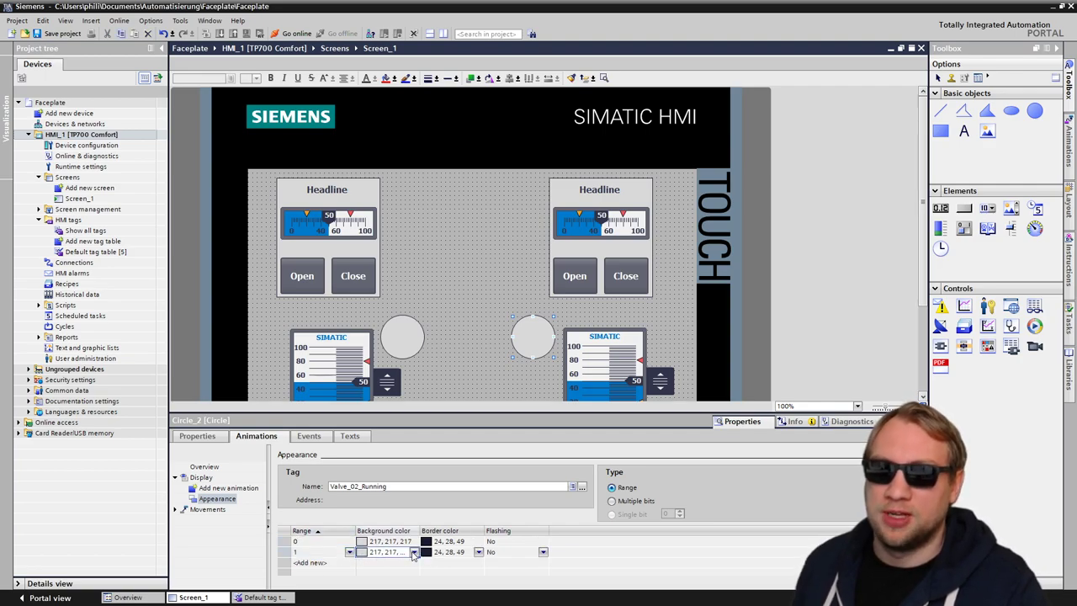
left_click(450, 375)
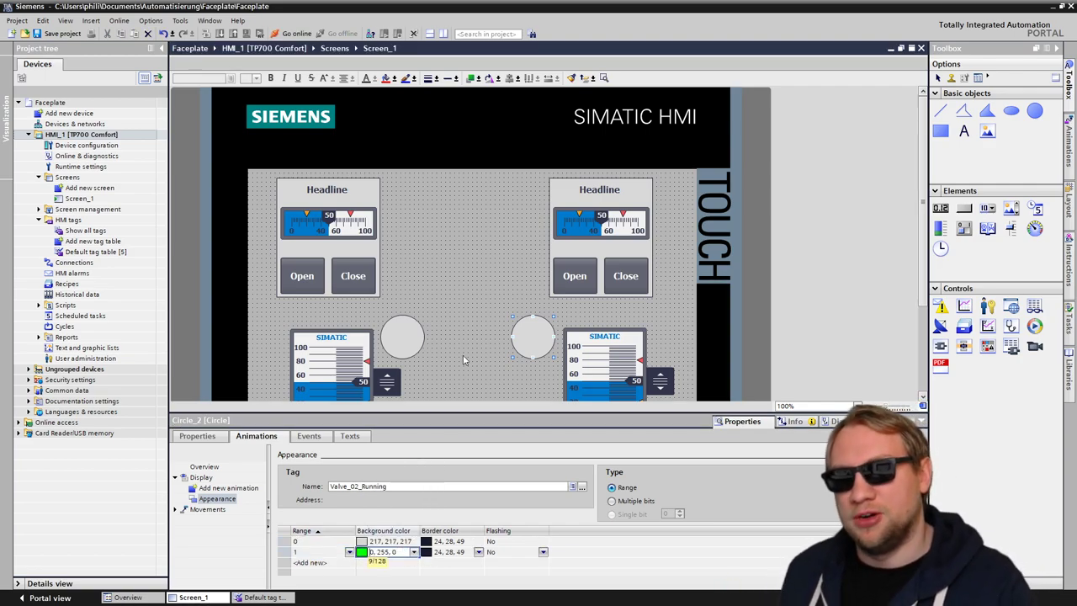
Test the screen in the runtime simulation, operating the left faceplate's Open and Close buttons and raising the left slider to 70 and the right one to 51
left_click_drag(638, 412, 638, 493)
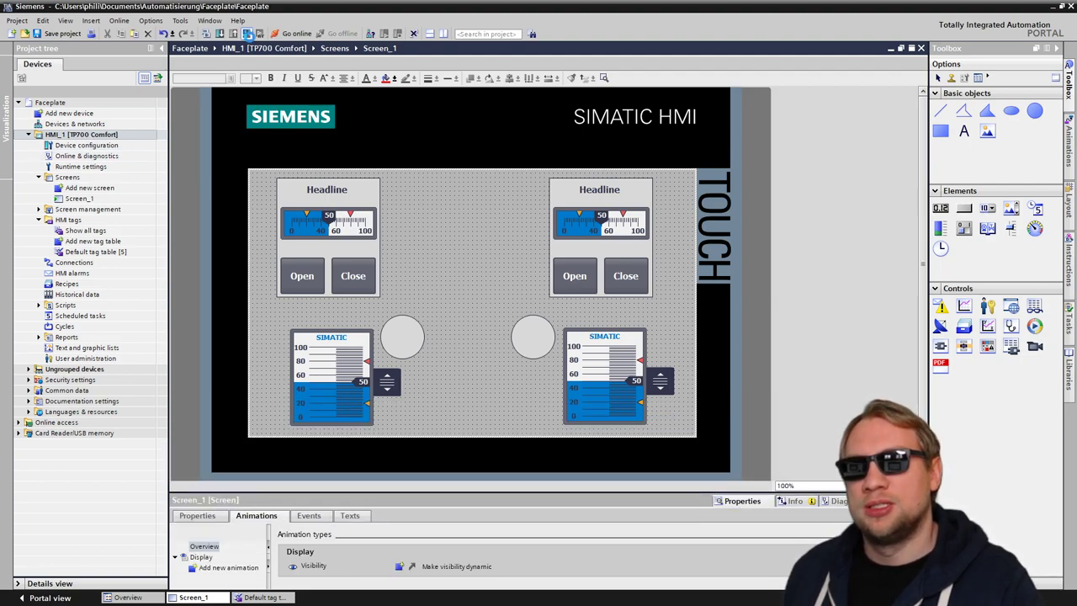
left_click(247, 33)
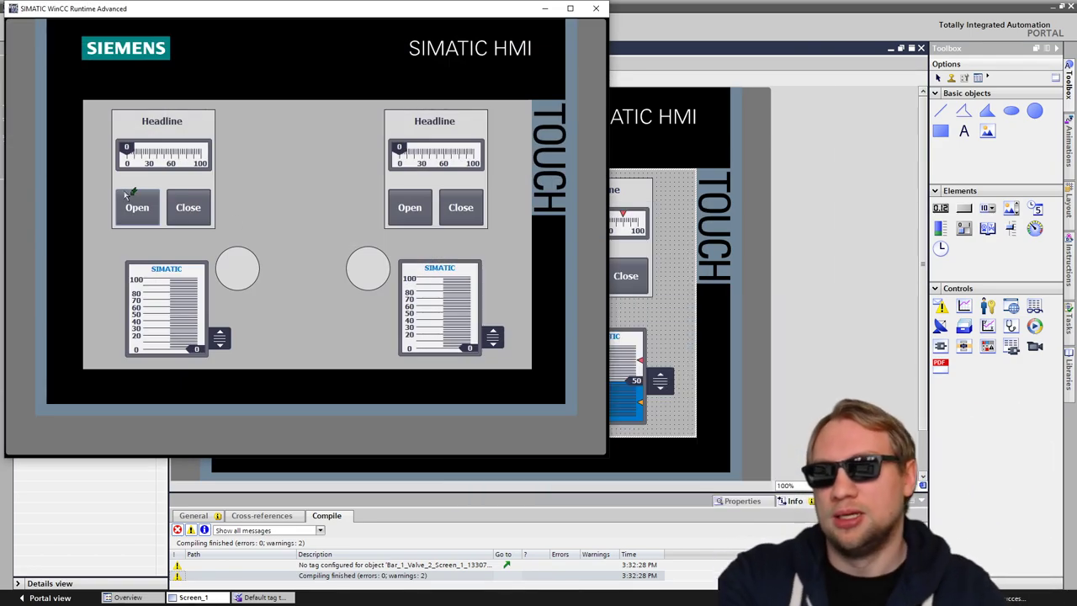
left_click(126, 204)
left_click(187, 210)
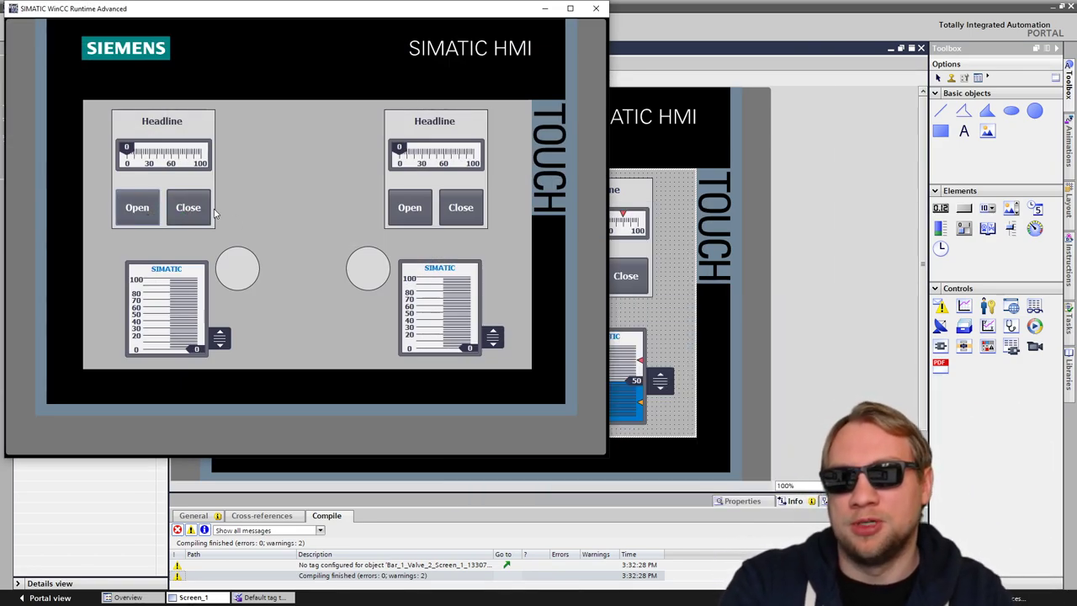
left_click_drag(219, 338, 218, 301)
left_click_drag(505, 347, 503, 313)
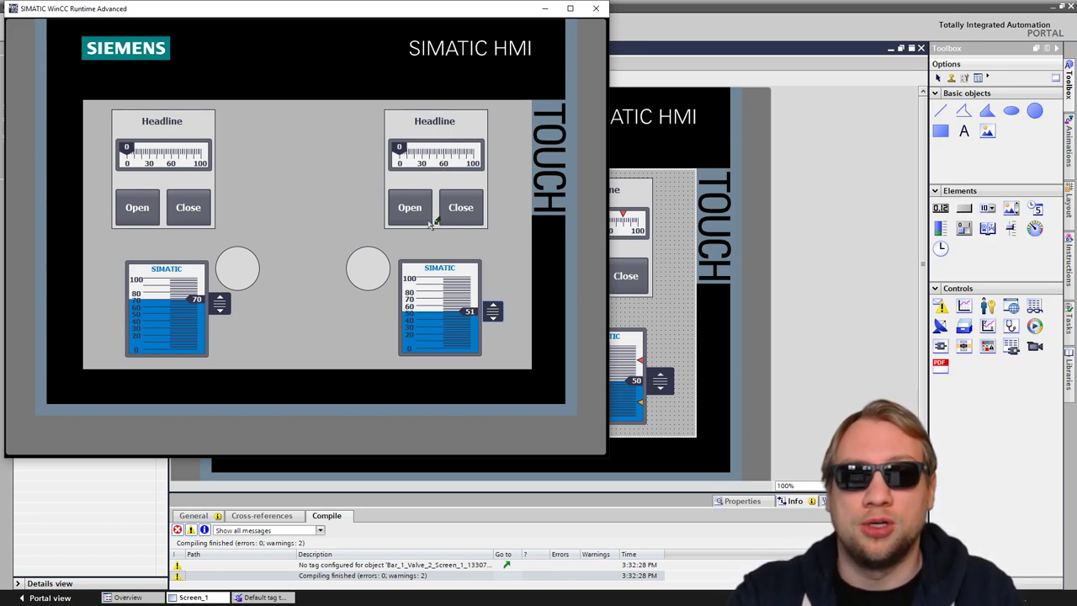
left_click(596, 9)
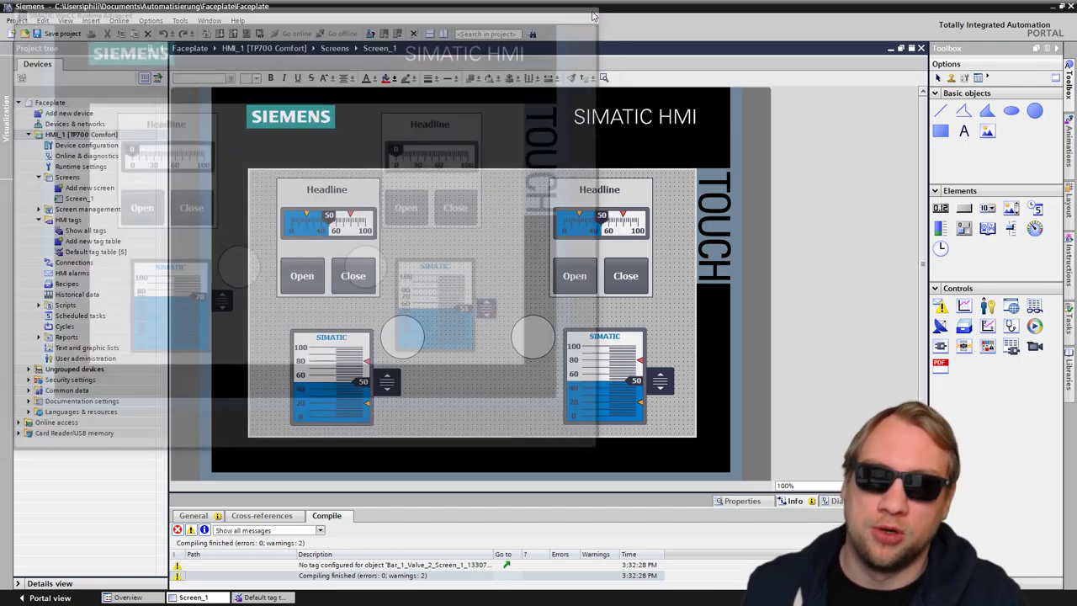
Examine which tags are assigned to the Open and Opening_Level interface properties of both Valve faceplates
left_click(348, 237)
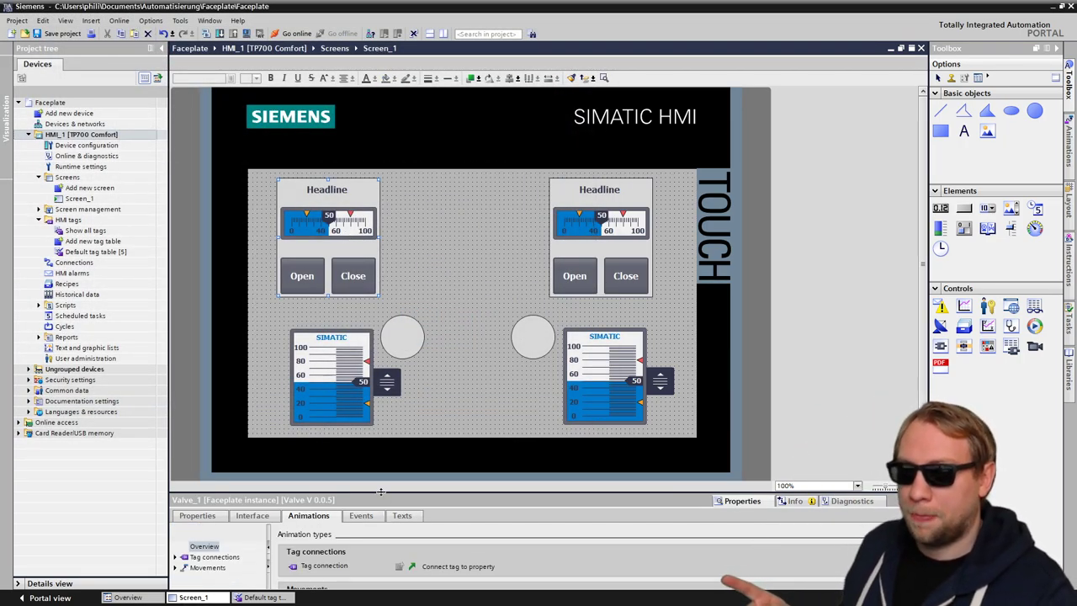
left_click_drag(380, 491, 380, 392)
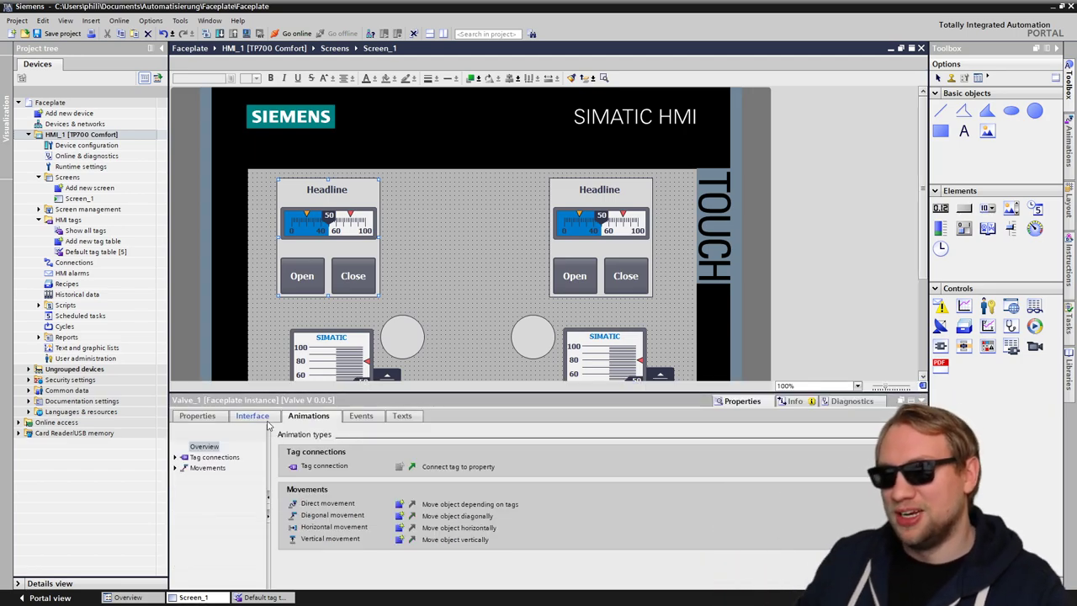
left_click(253, 416)
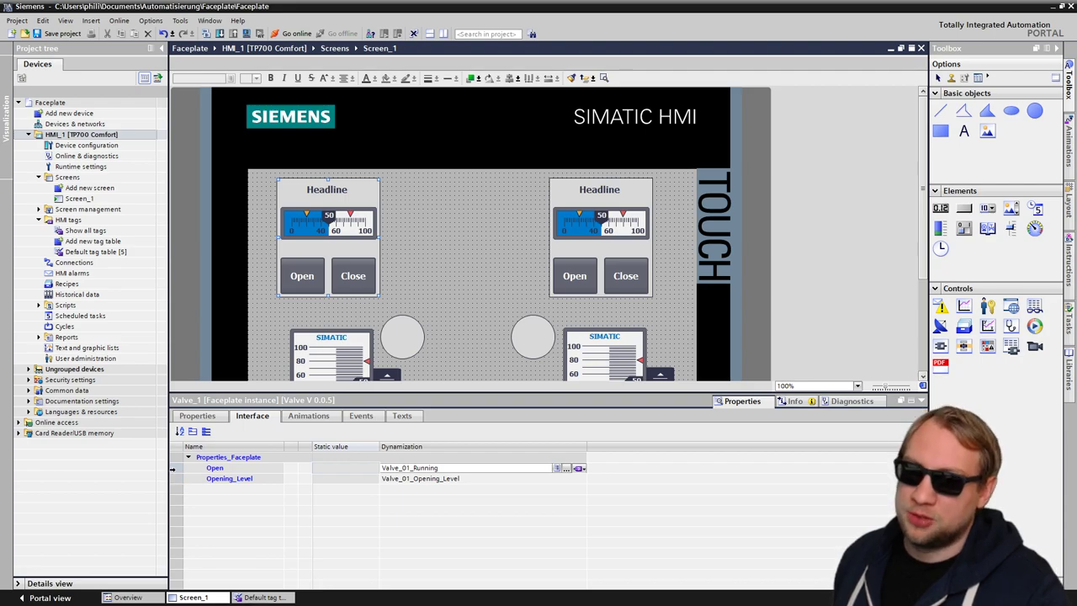
left_click(620, 243)
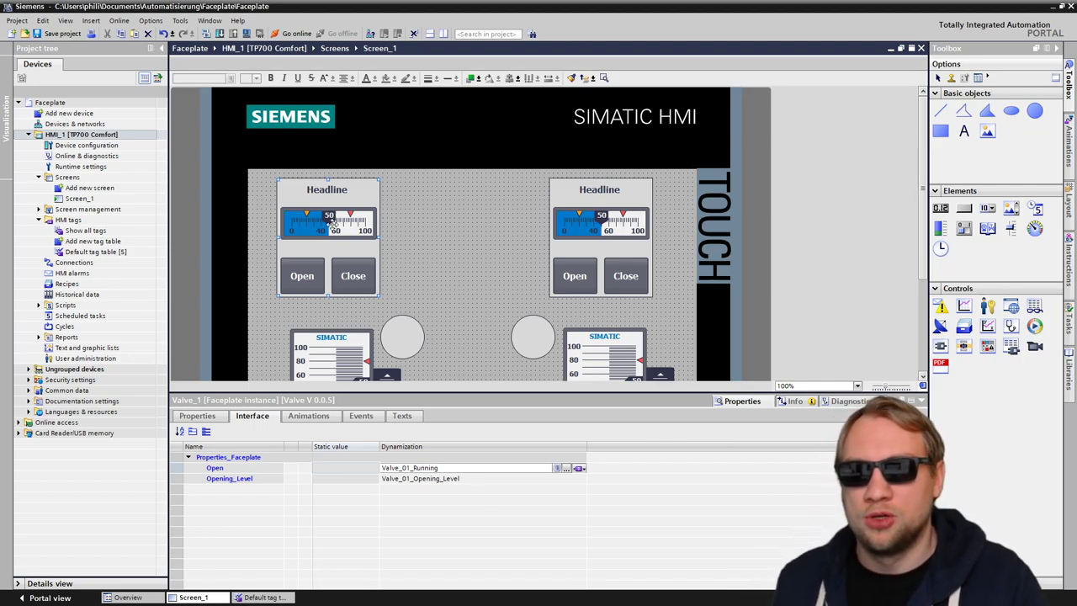
left_click(611, 213)
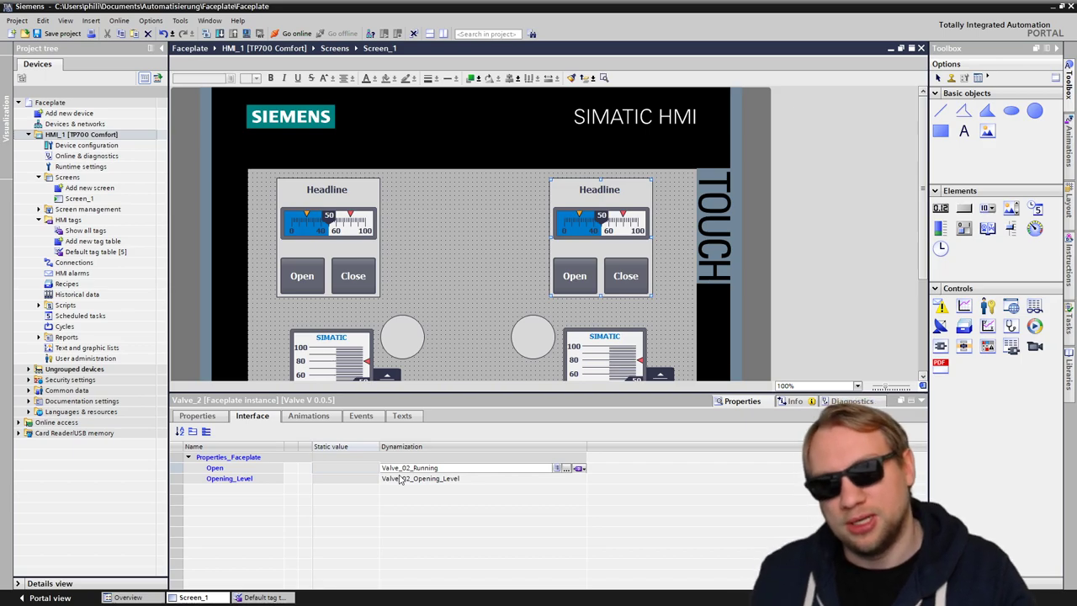
left_click(328, 213)
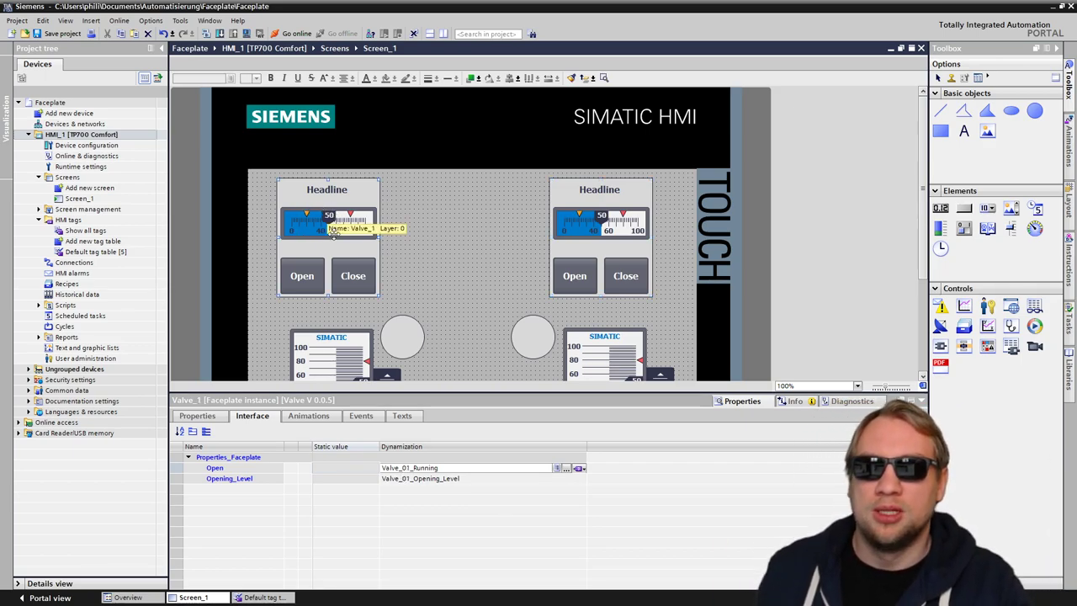
left_click(435, 484)
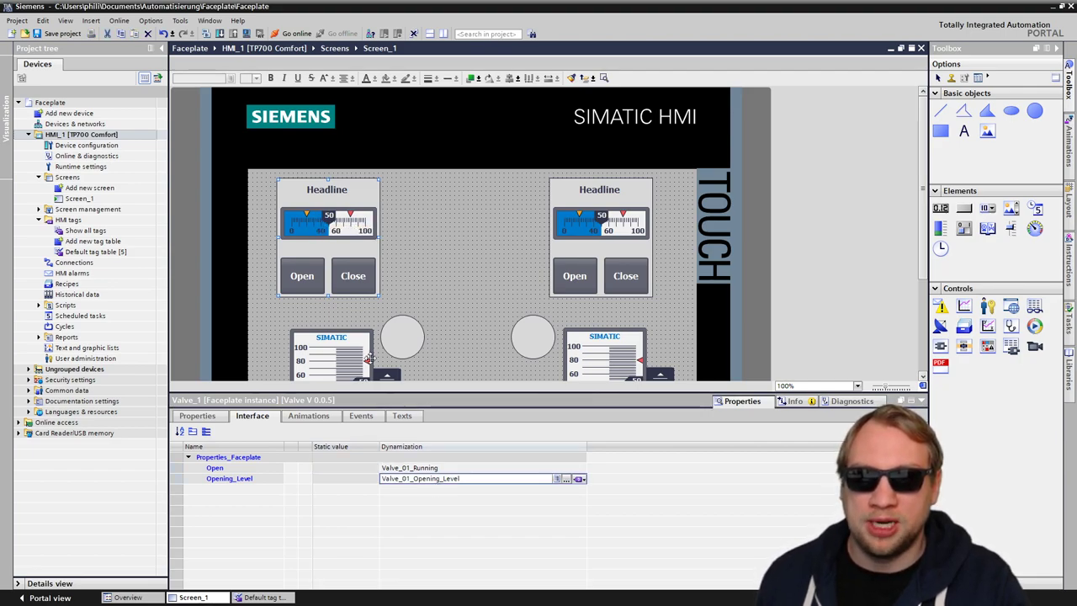
left_click(453, 468)
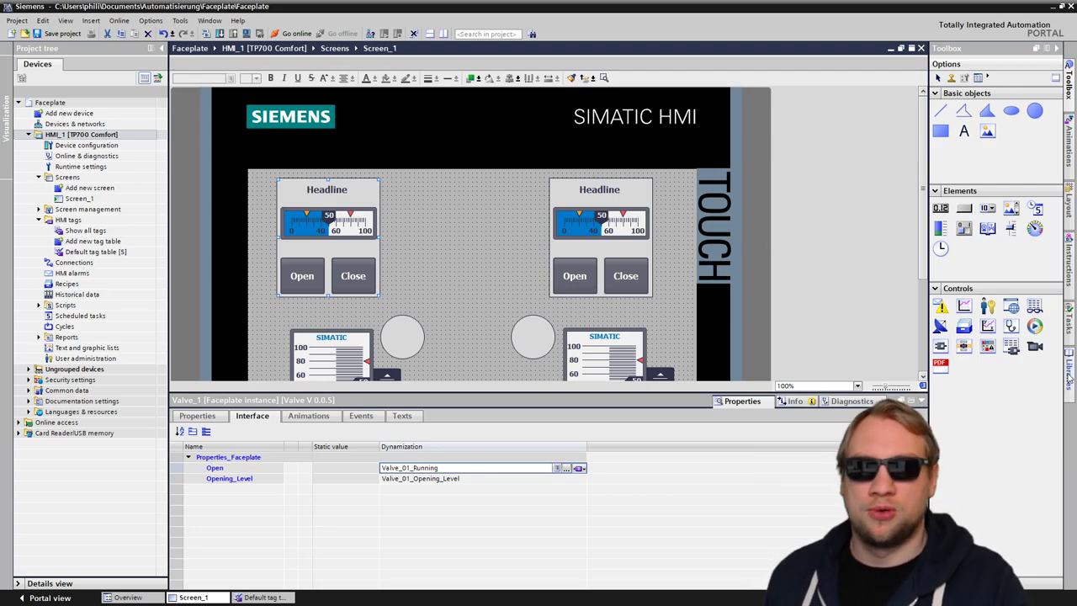
Open the Valve faceplate type from the project library for editing
right_click(309, 238)
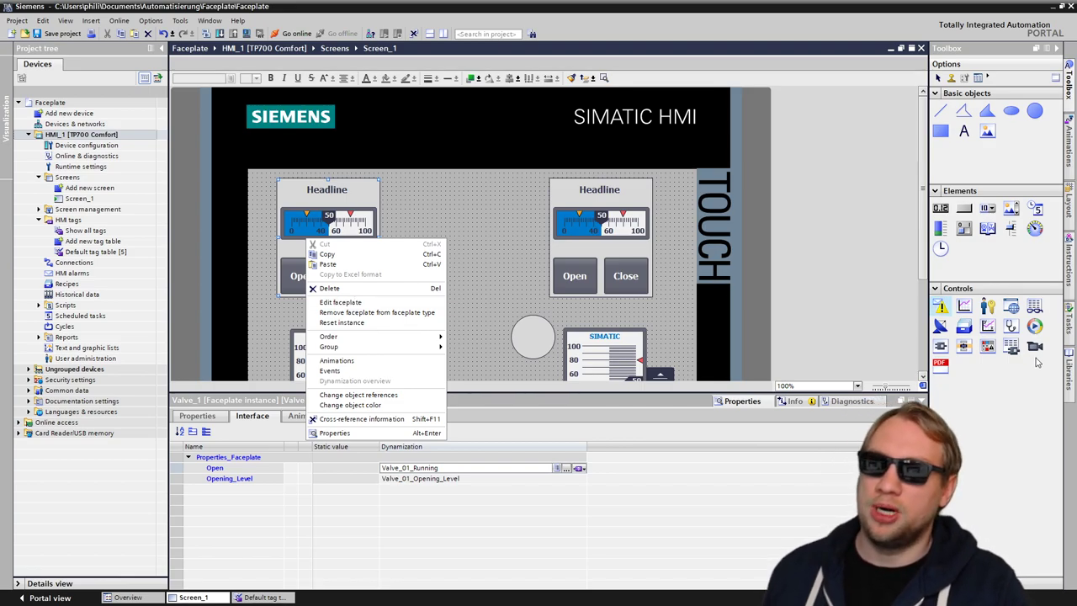
left_click(1067, 375)
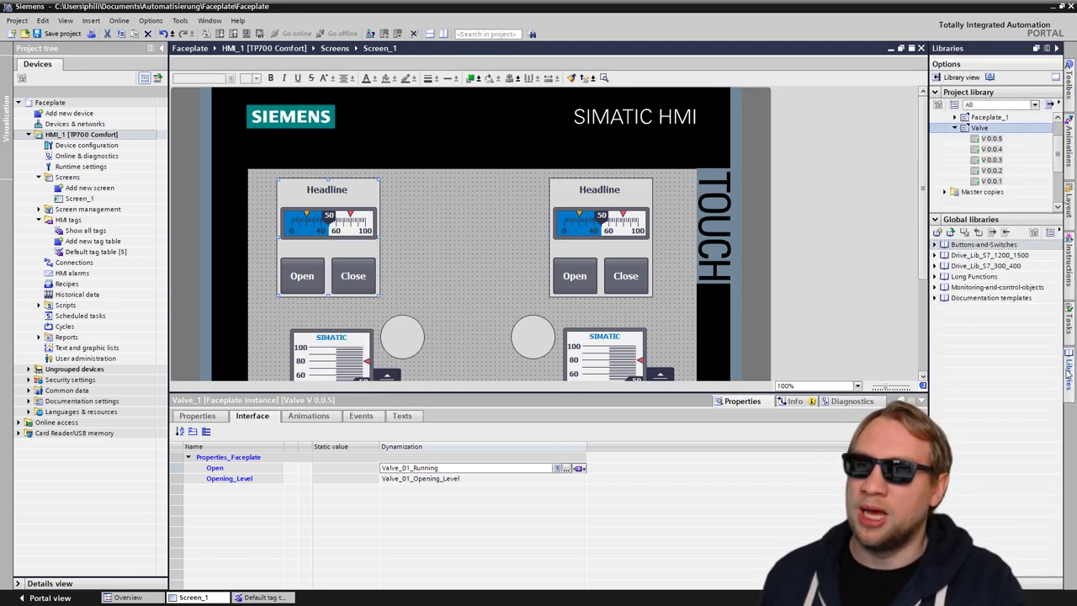
left_click(979, 127)
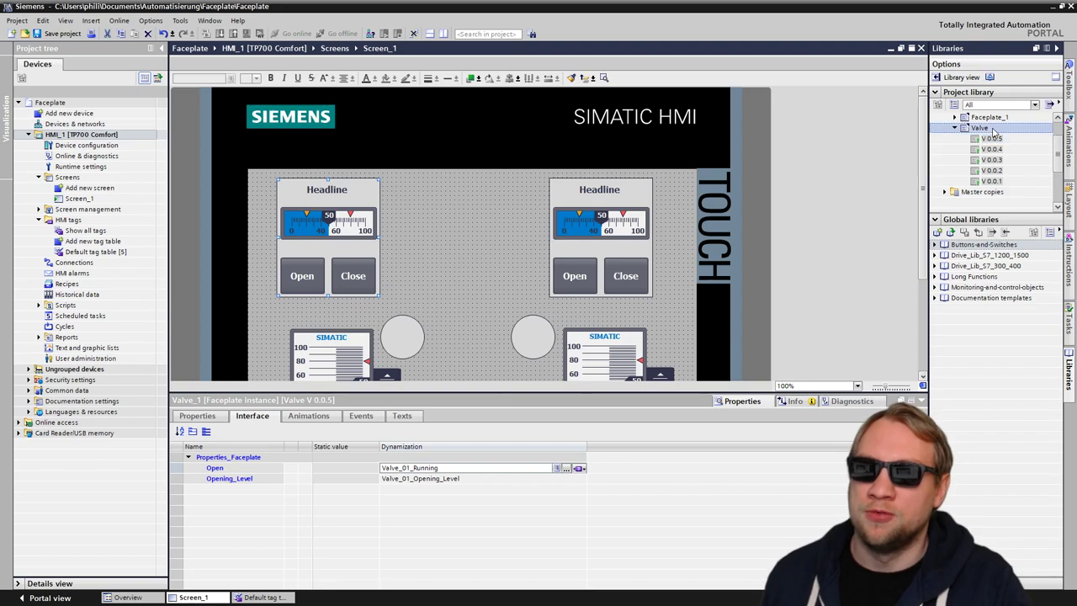
right_click(979, 133)
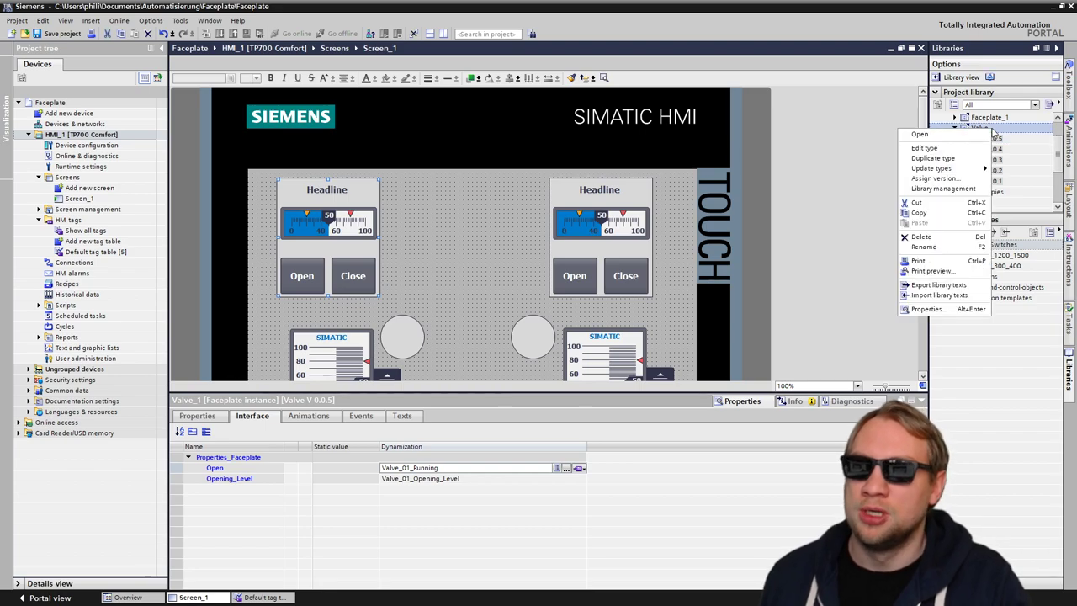
left_click(950, 150)
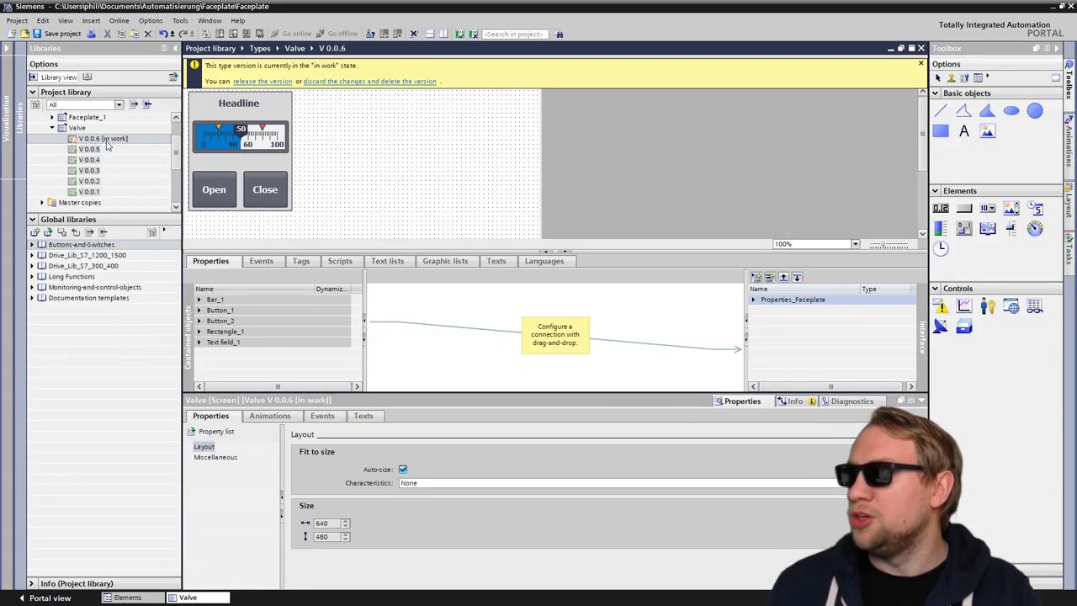
Examine the Opening_Level and Open properties in the Valve type's faceplate interface
left_click(388, 181)
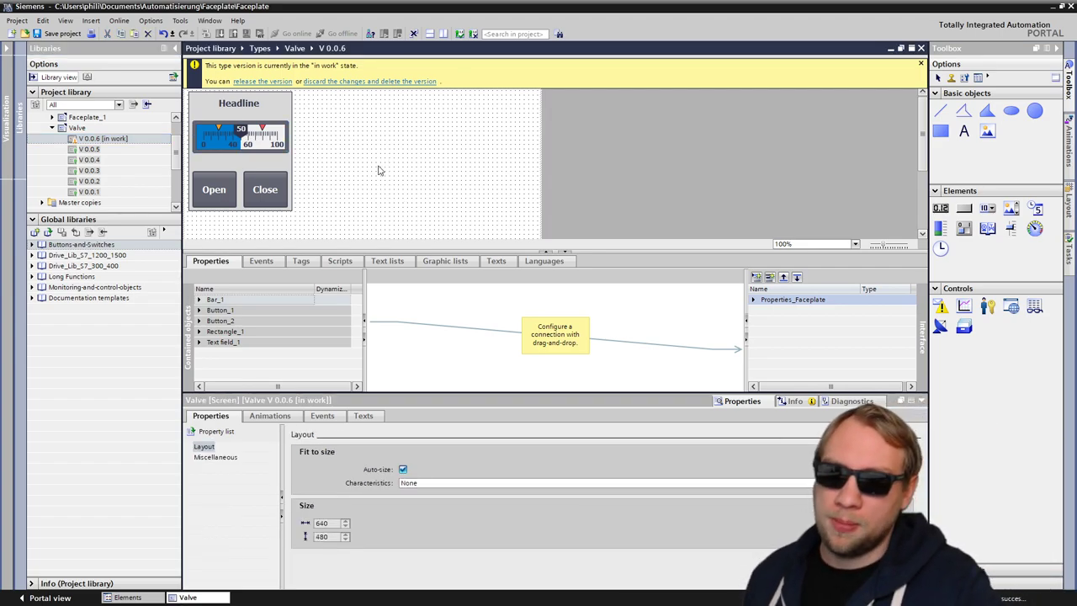
left_click_drag(409, 394, 409, 460)
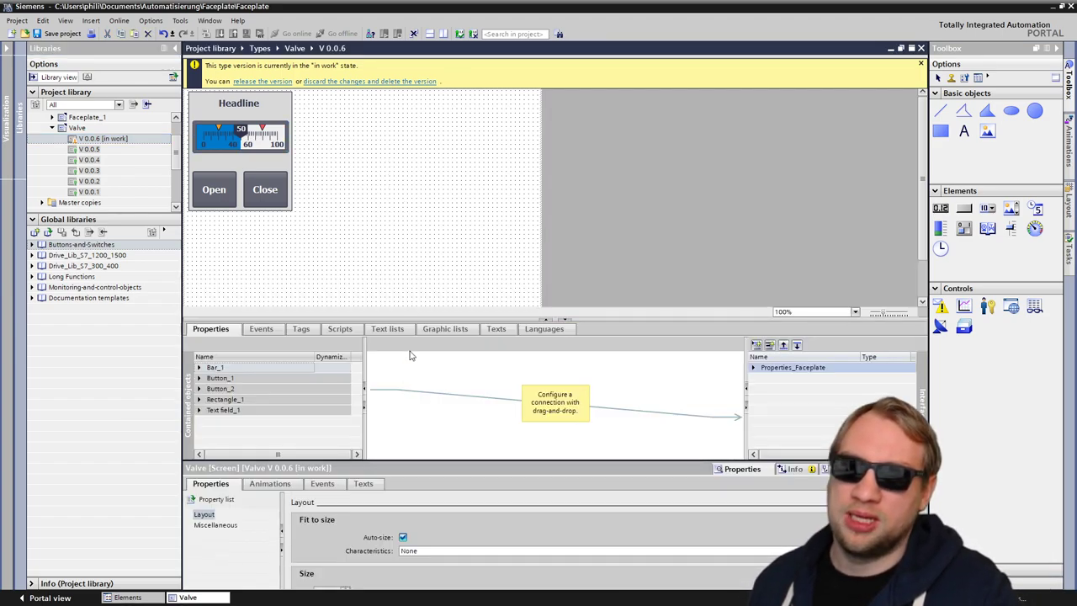
left_click_drag(429, 321, 428, 280)
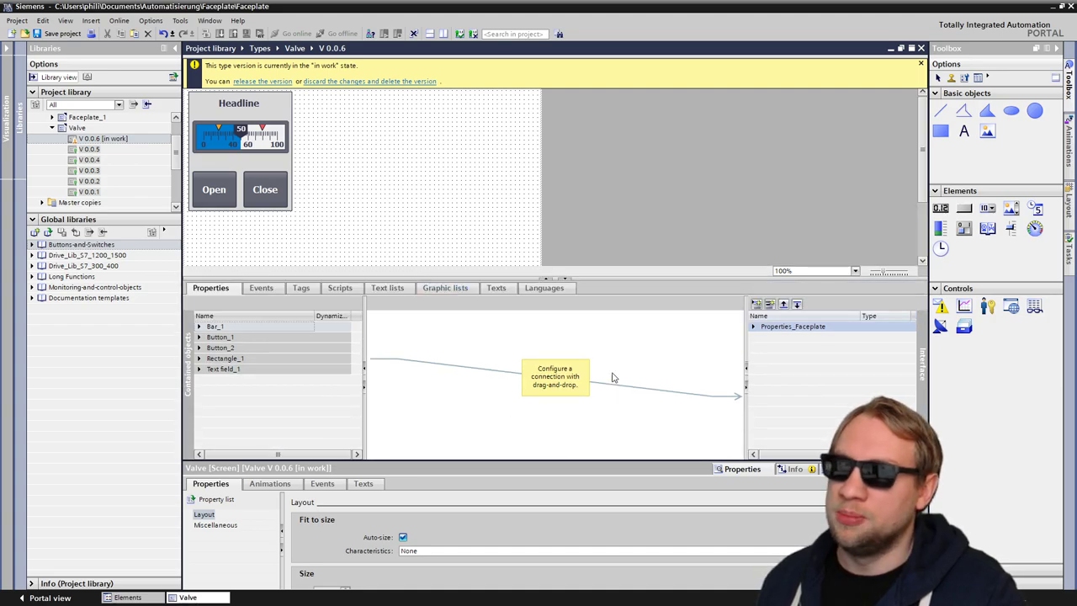
left_click(754, 326)
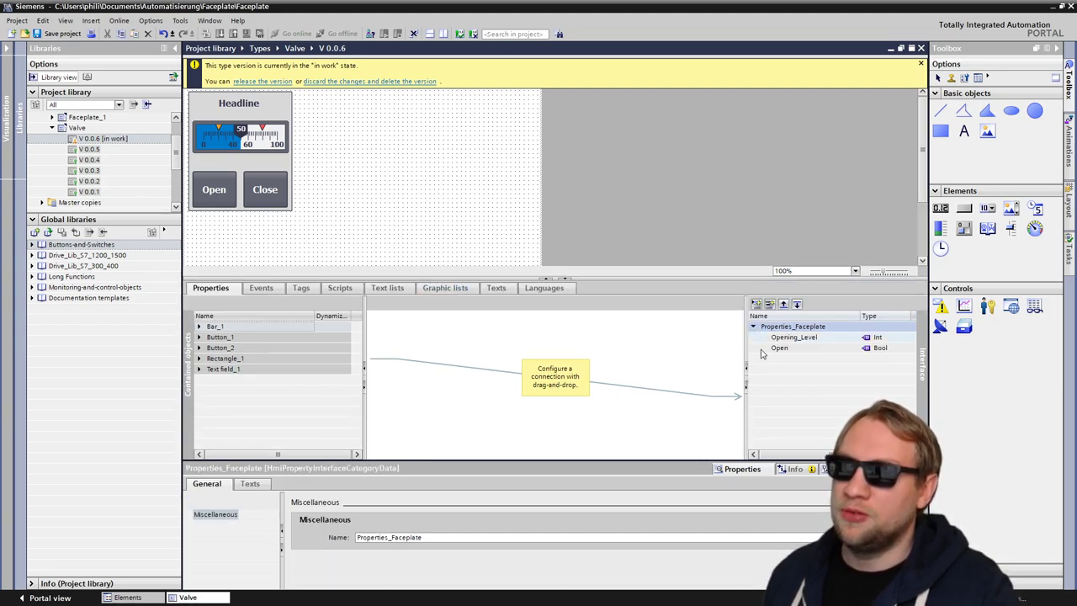
left_click(810, 338)
left_click(809, 347)
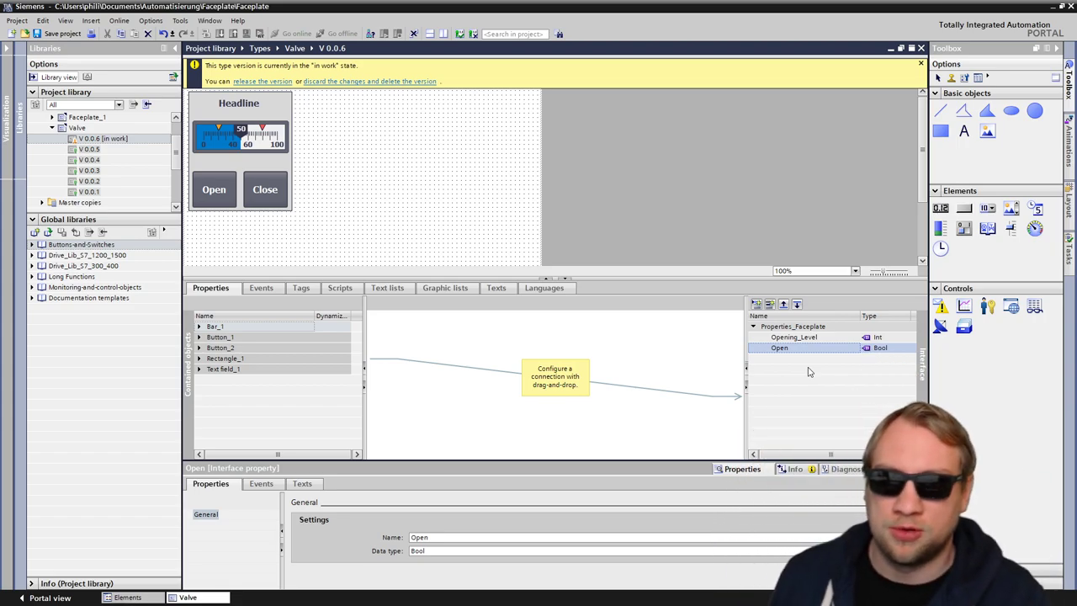
left_click(803, 338)
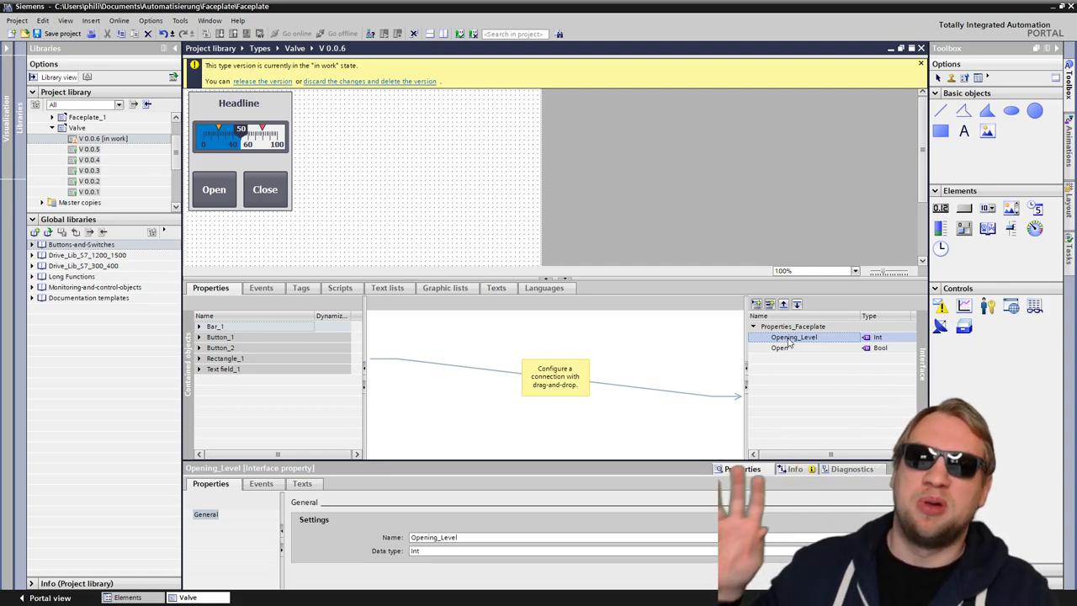
left_click(524, 395)
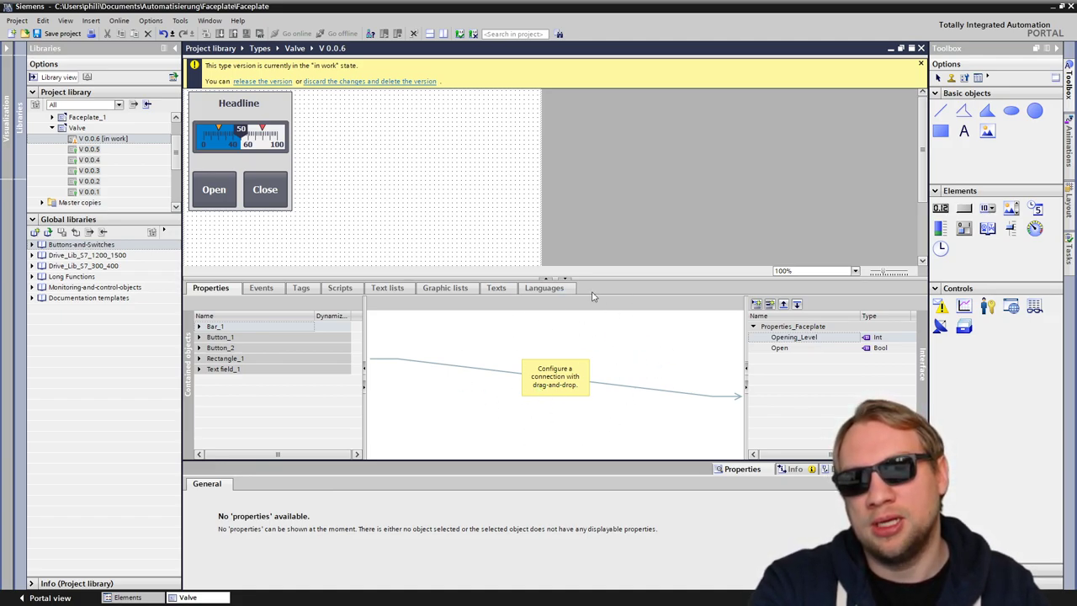
left_click(795, 336)
left_click(779, 348)
left_click(794, 336)
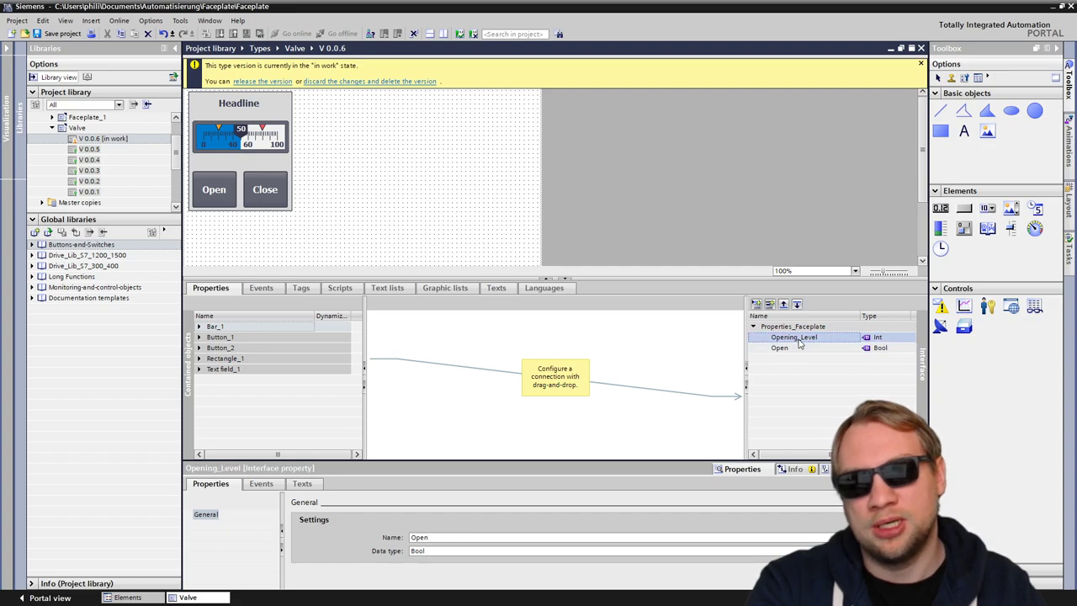
Examine the Valve type's contained rectangle, bar and buttons in relation to its interface properties
left_click(278, 359)
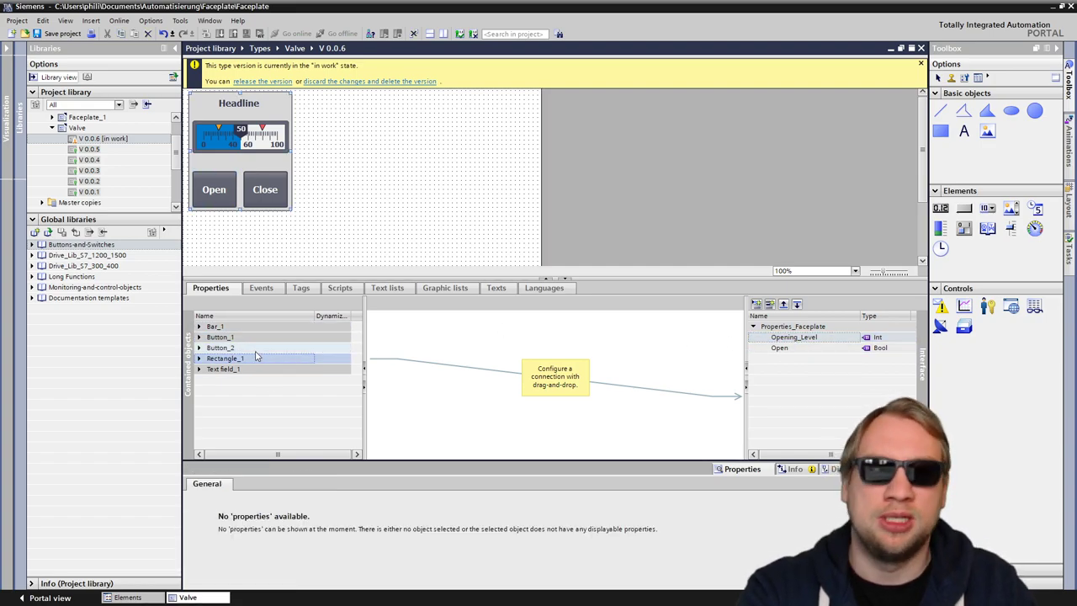
left_click(785, 338)
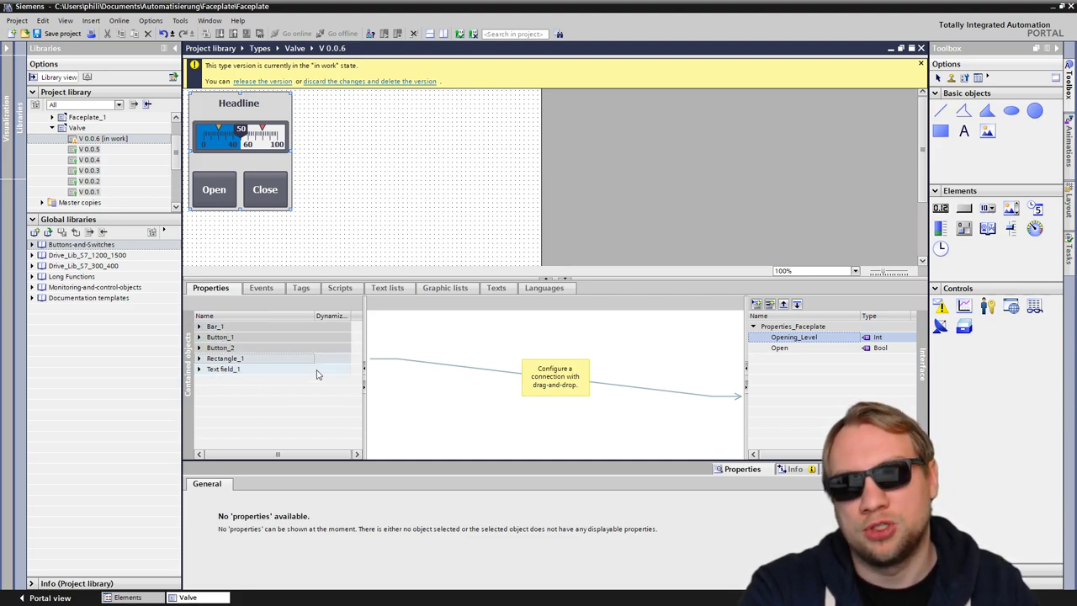
left_click(237, 329)
left_click(265, 189)
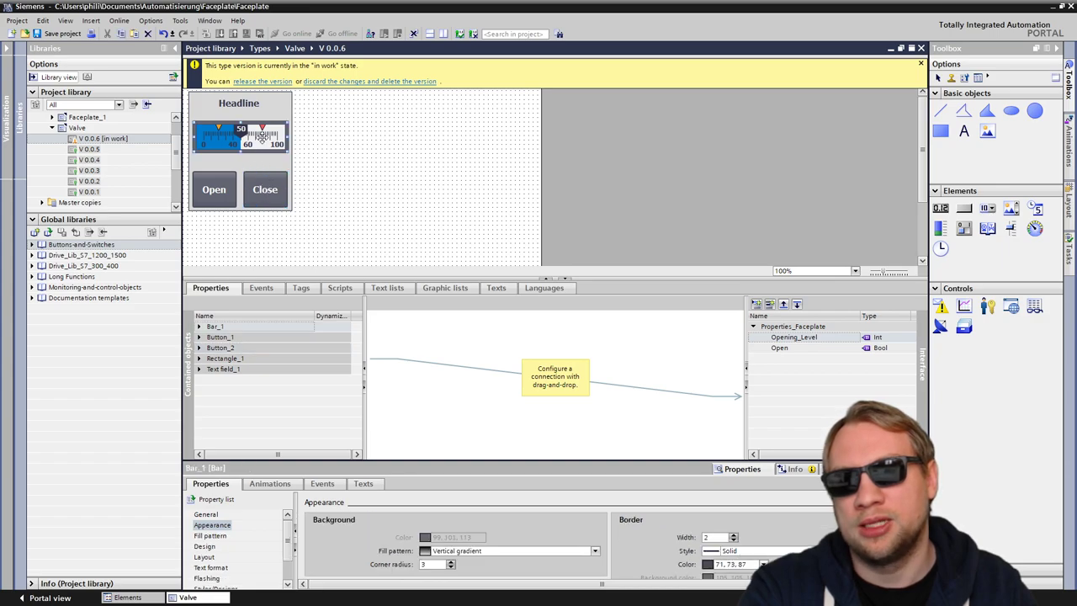
left_click(215, 185)
left_click(220, 150)
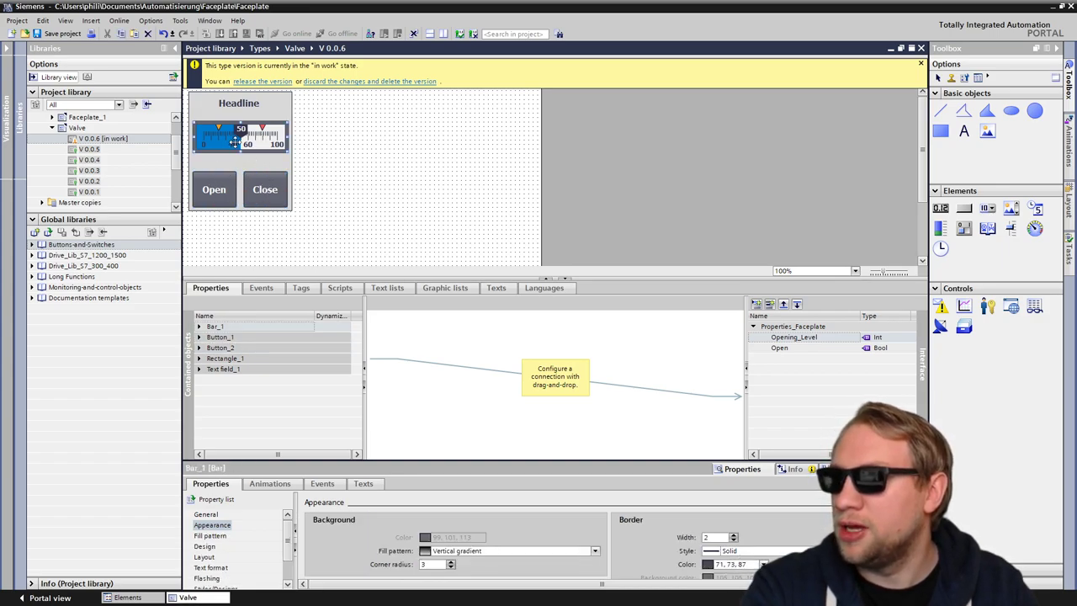
left_click(265, 189)
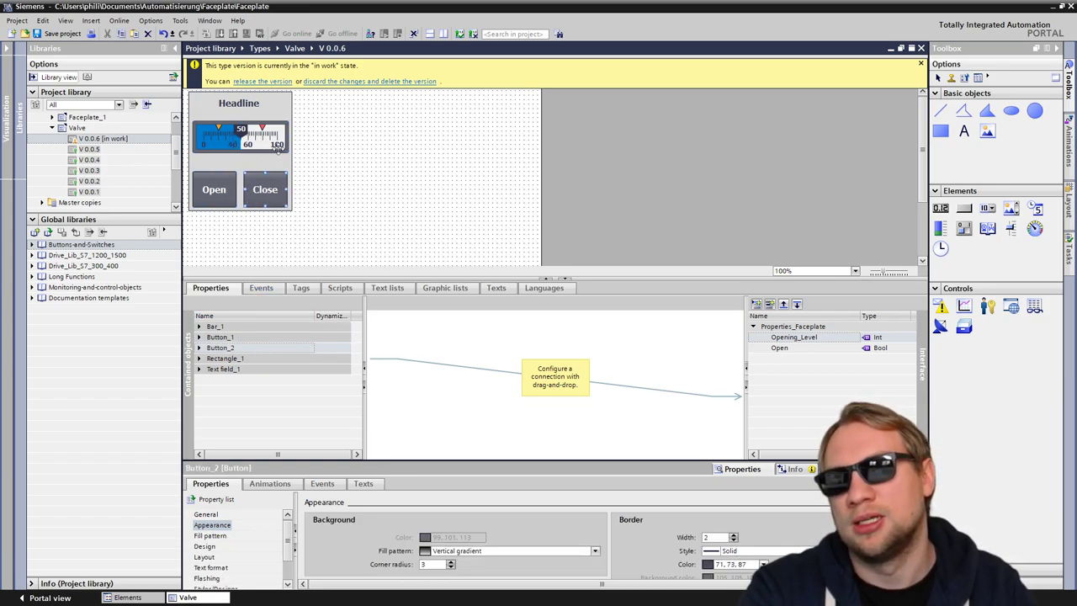
left_click(252, 139)
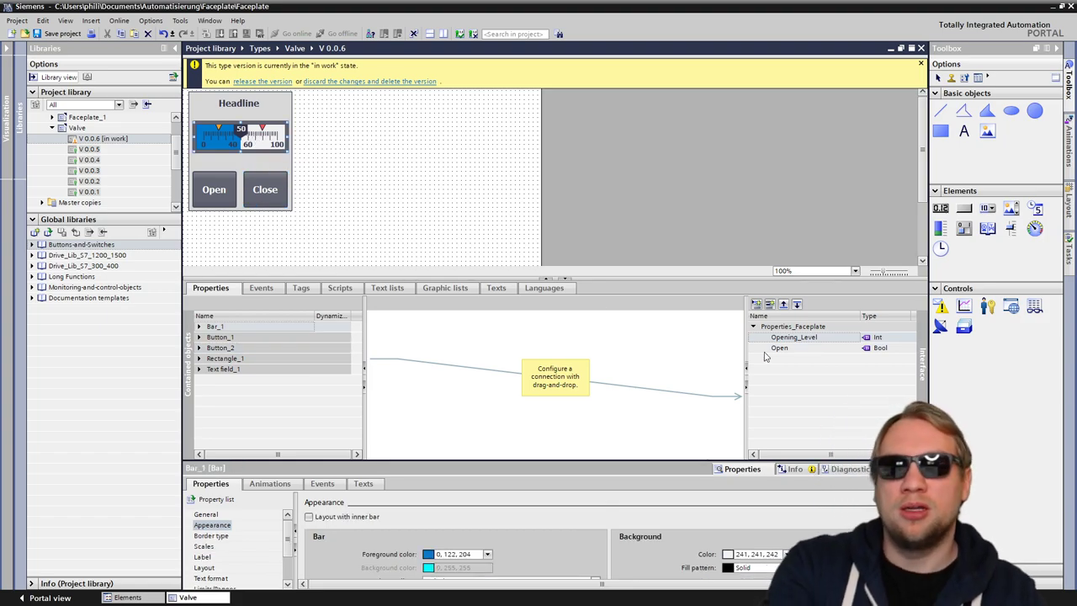
Connect the Process value of Bar_1 to the Opening_Level interface property of the Valve faceplate
left_click(199, 327)
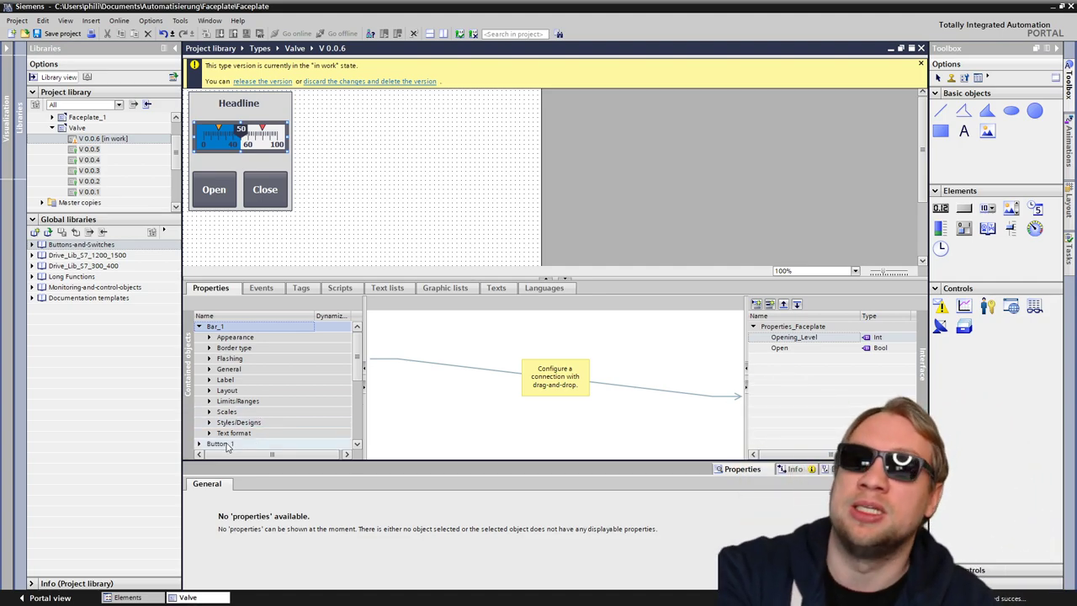
left_click(211, 370)
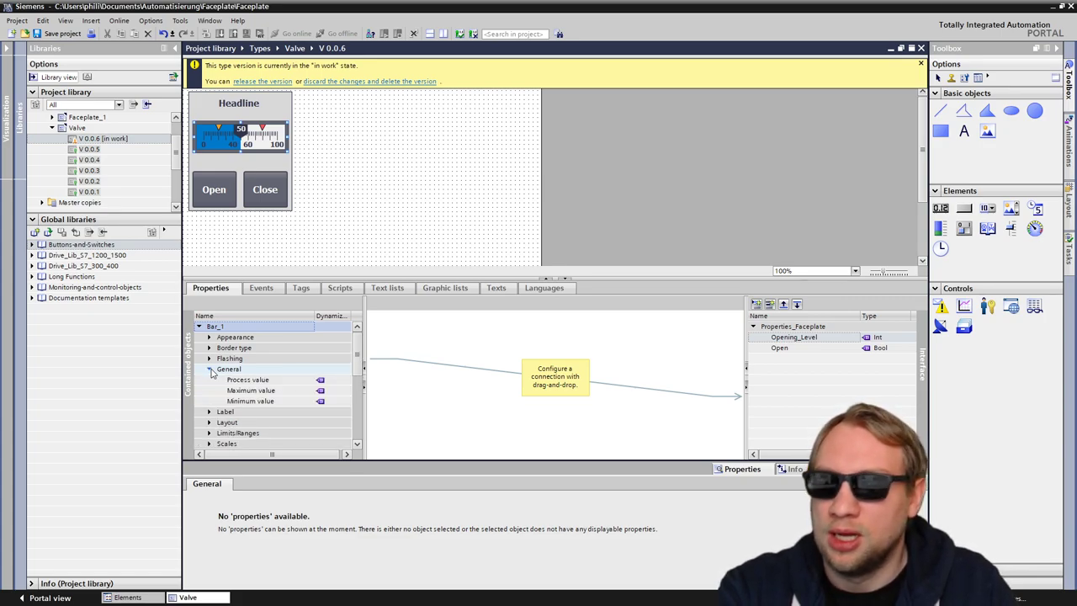
left_click(261, 383)
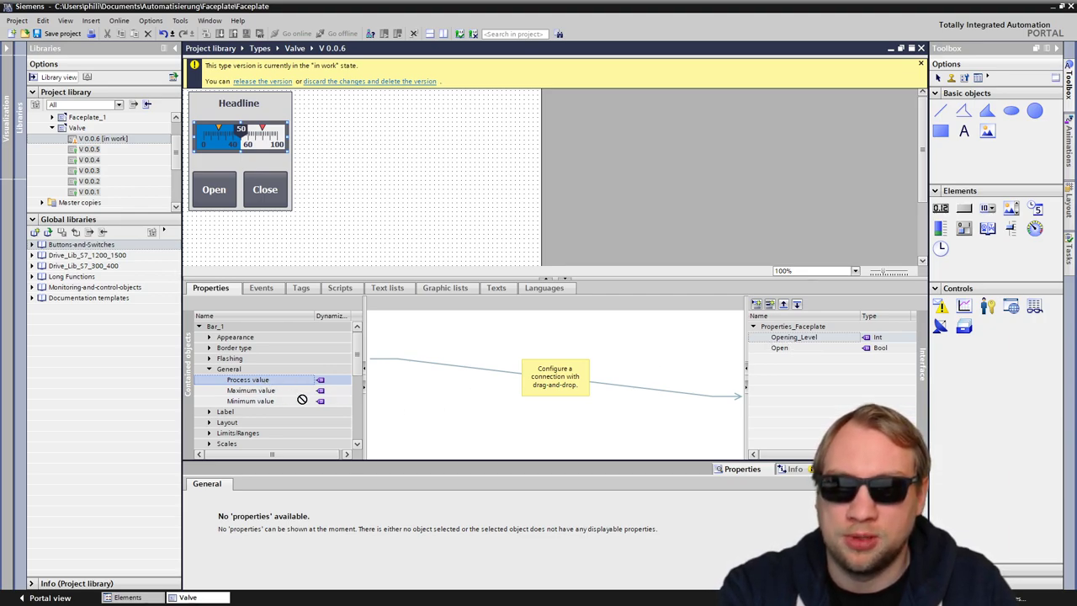
left_click_drag(606, 377, 798, 340)
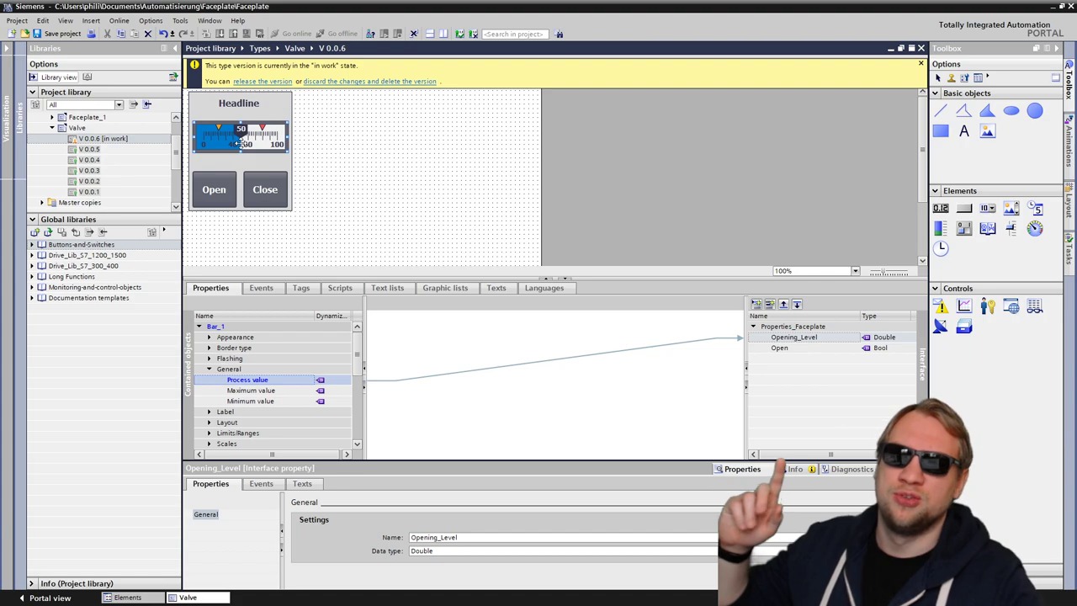
Set the data type of the Opening_Level interface property to Int
left_click(888, 340)
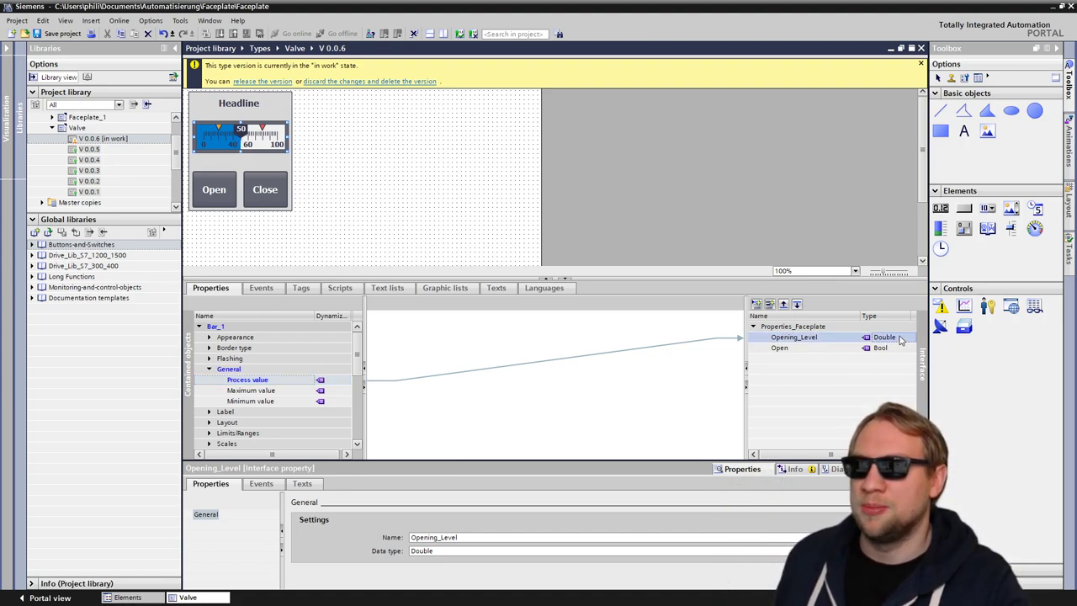
left_click_drag(745, 408, 716, 408)
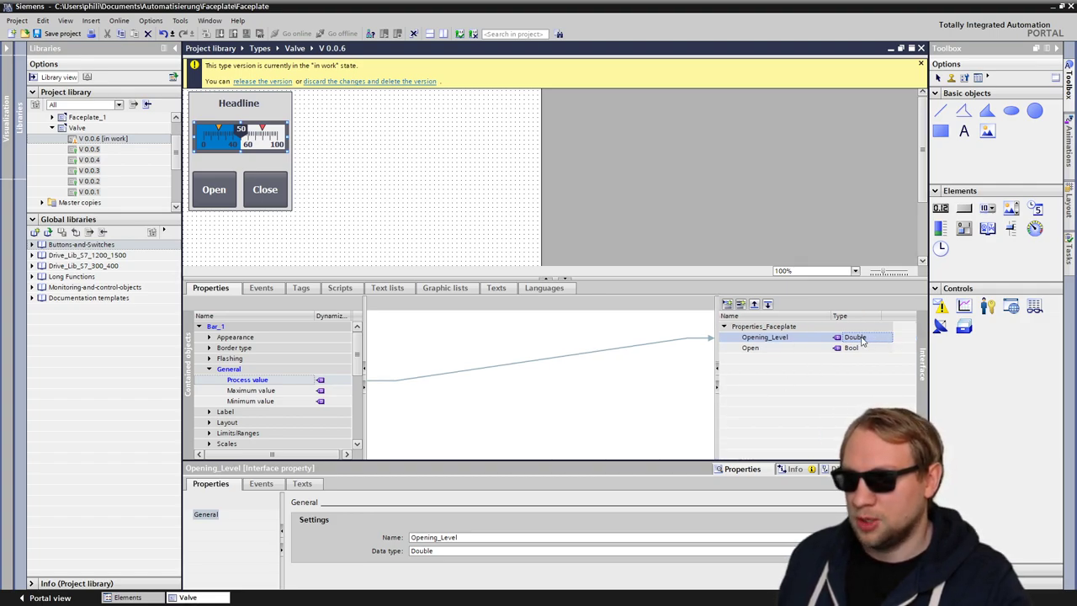
left_click(862, 340)
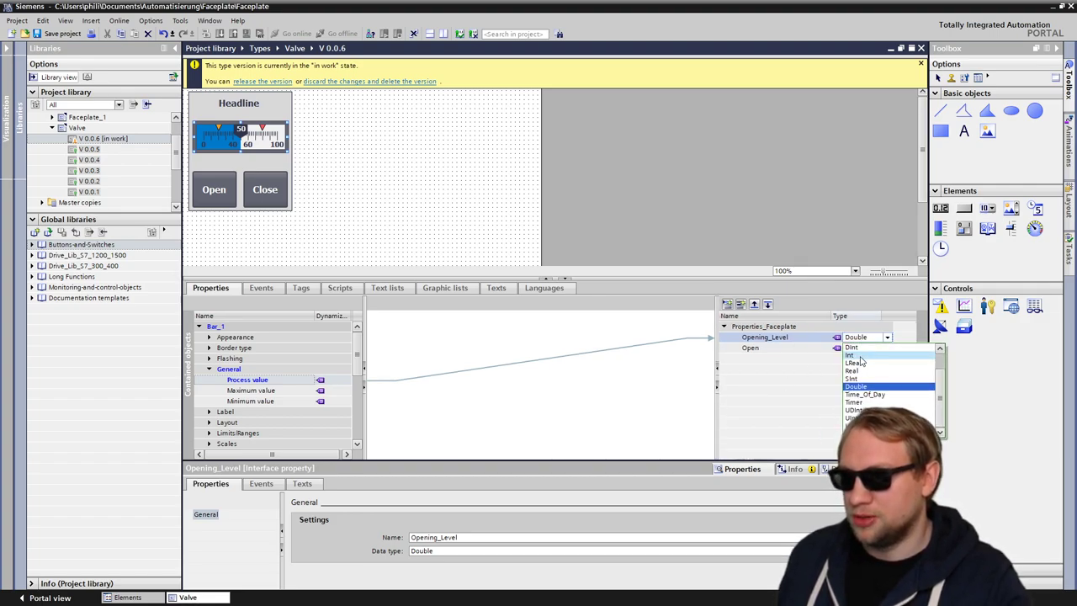
left_click(914, 385)
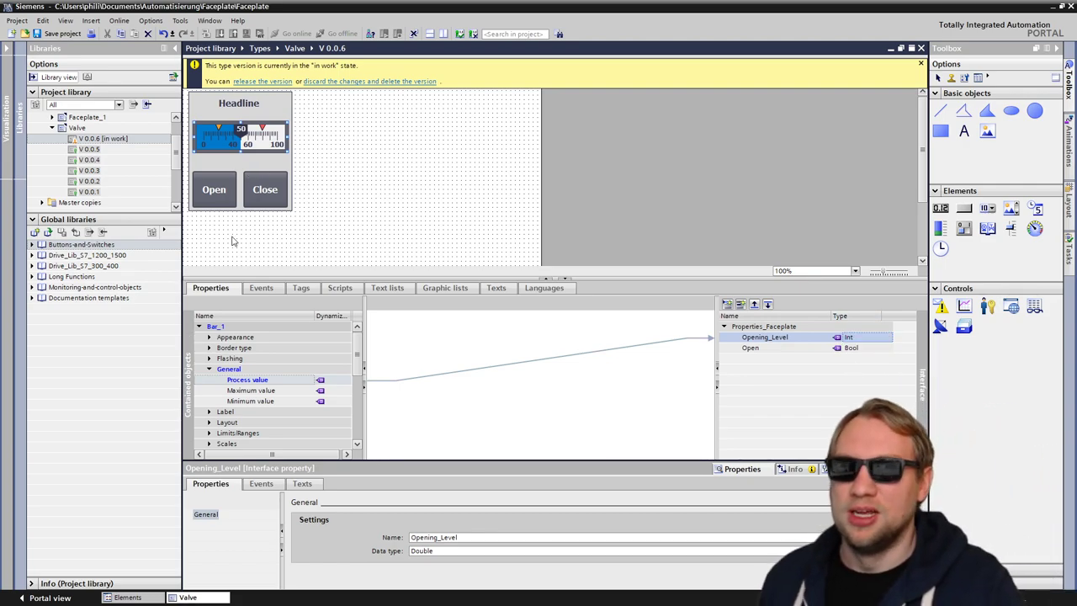
Save the project and release Valve version 0.0.6, updating its instances in the project
left_click(52, 34)
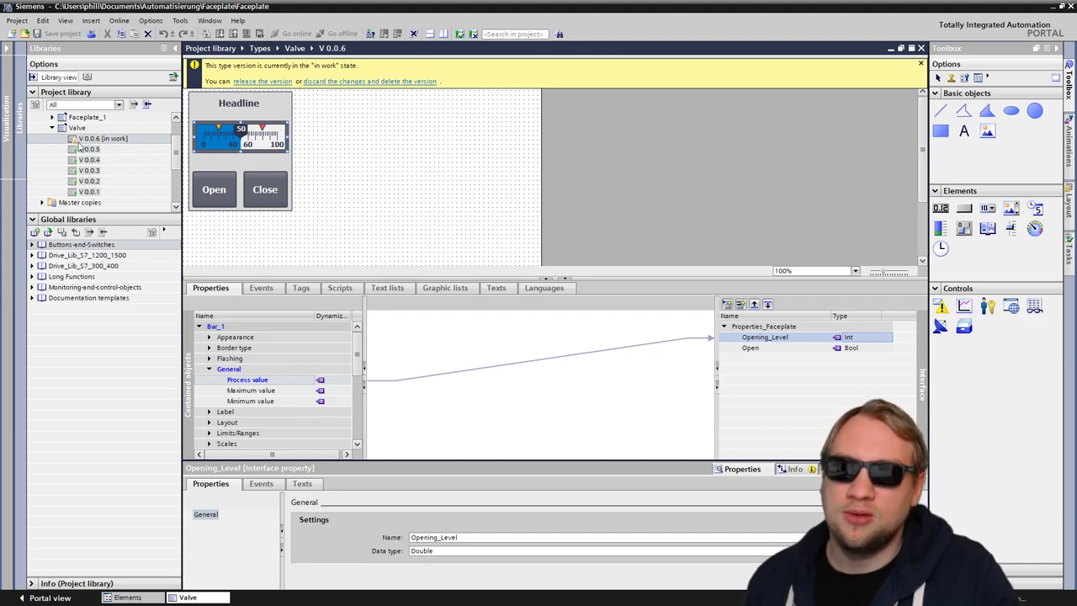
right_click(98, 138)
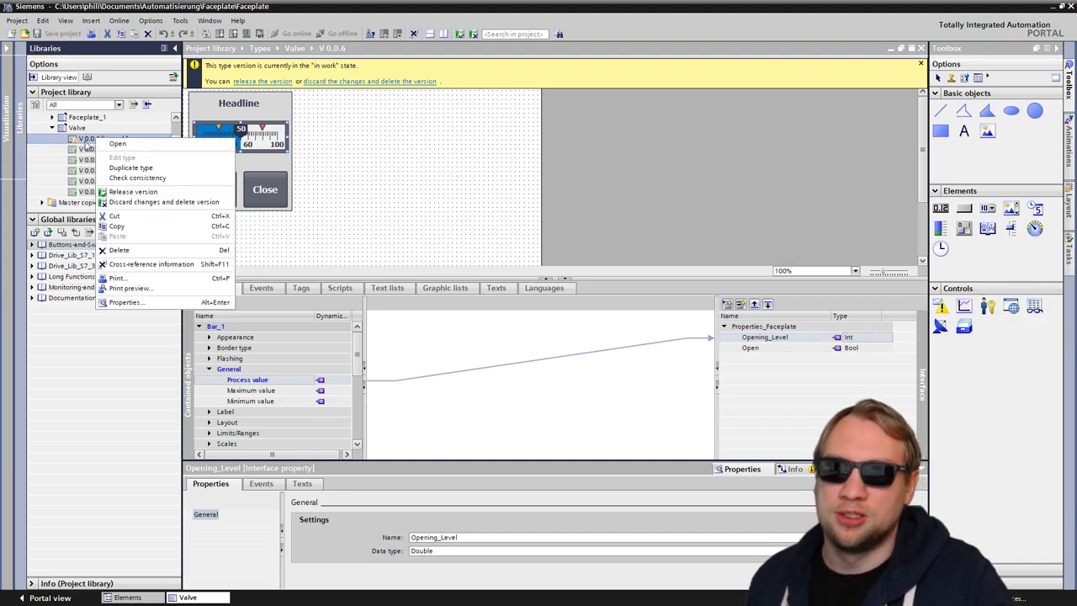
left_click(126, 192)
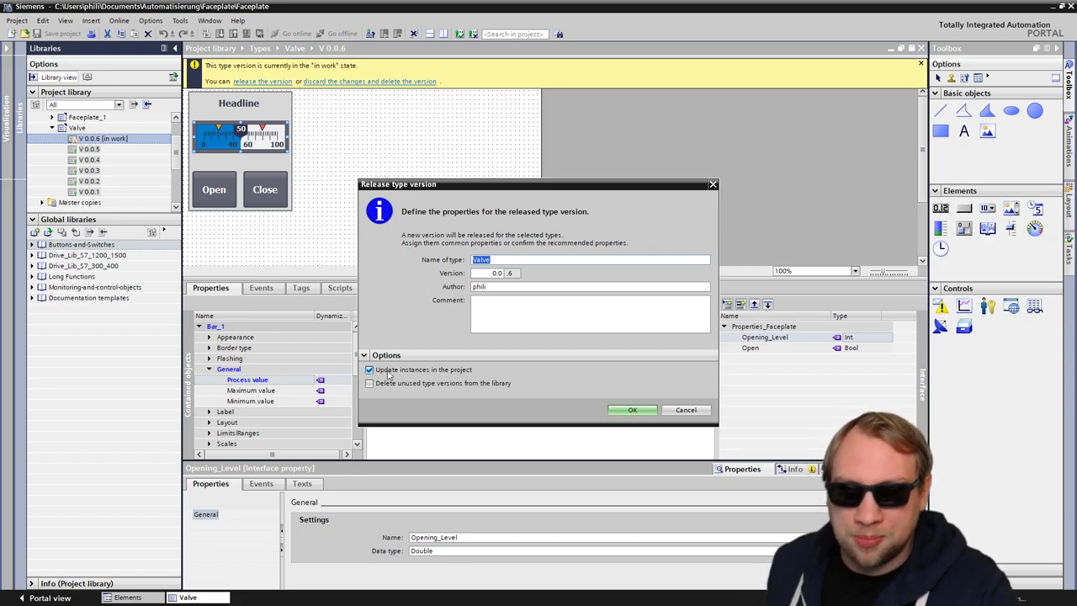
left_click(637, 412)
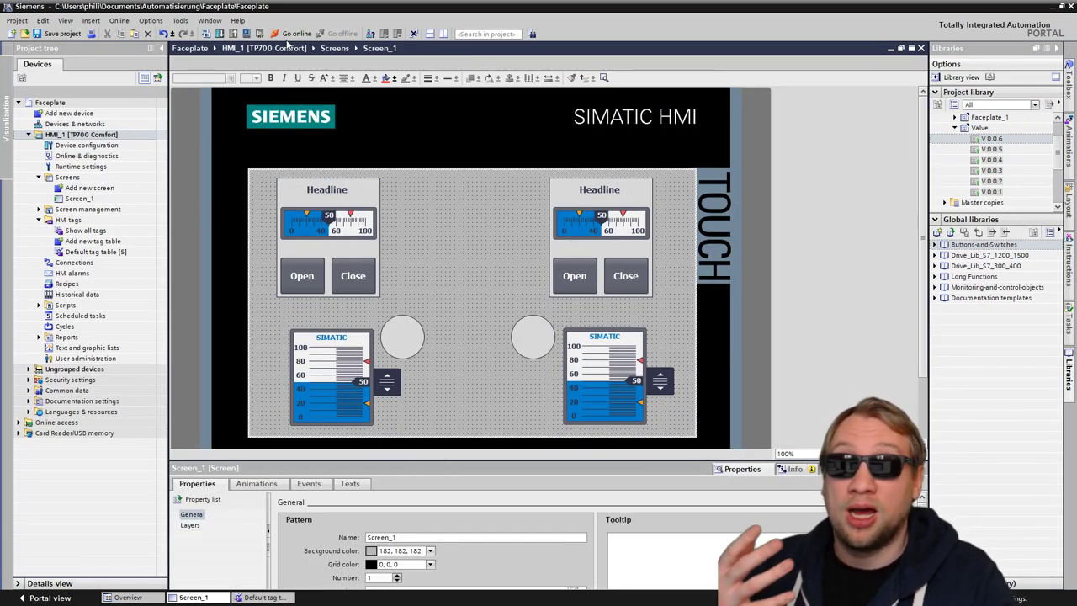
Simulate HMI_1, test the Valve bars by moving the first slider to 59 and the second to 76, and close the simulation
left_click(73, 136)
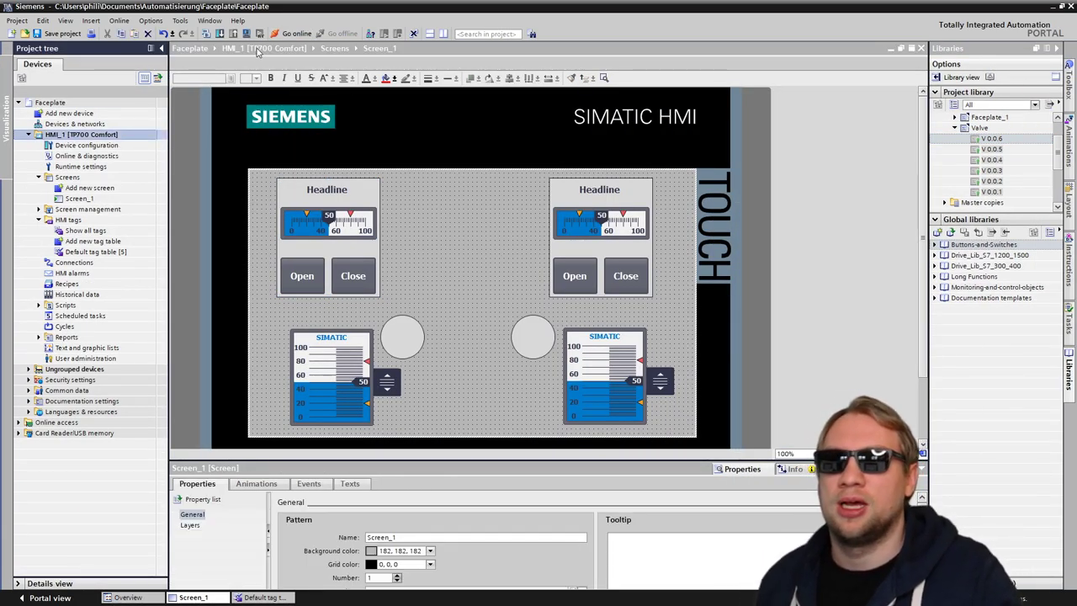
left_click(245, 34)
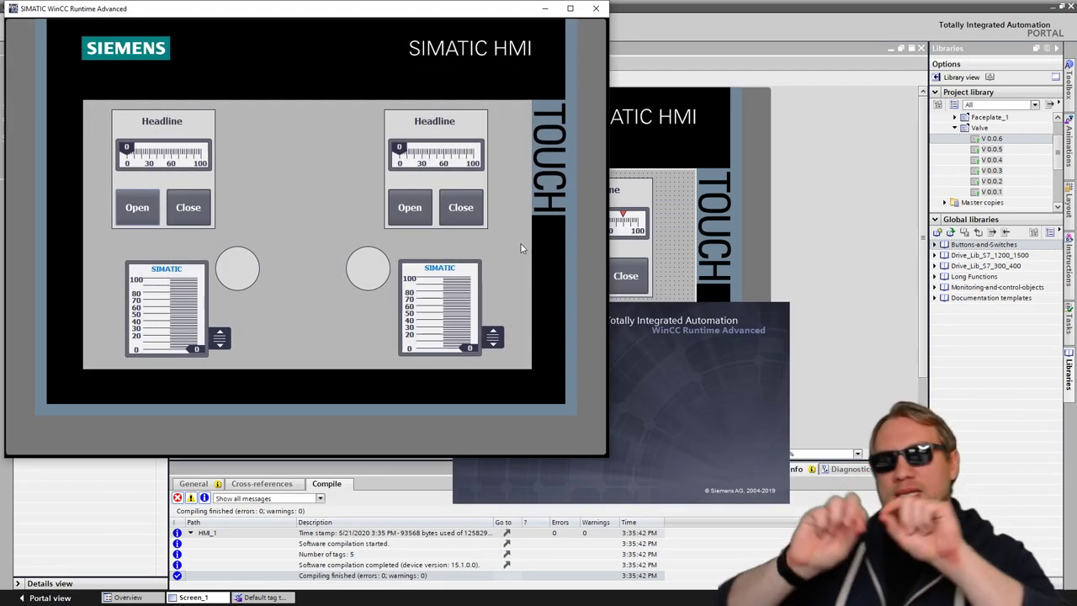
left_click_drag(226, 338, 238, 308)
left_click_drag(493, 337, 494, 298)
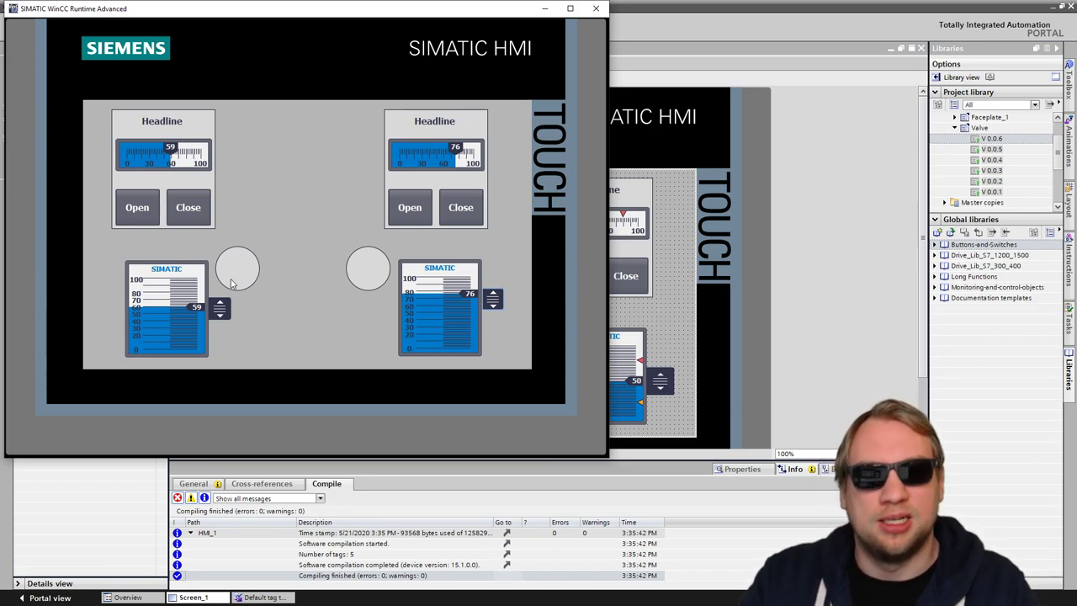
left_click(594, 9)
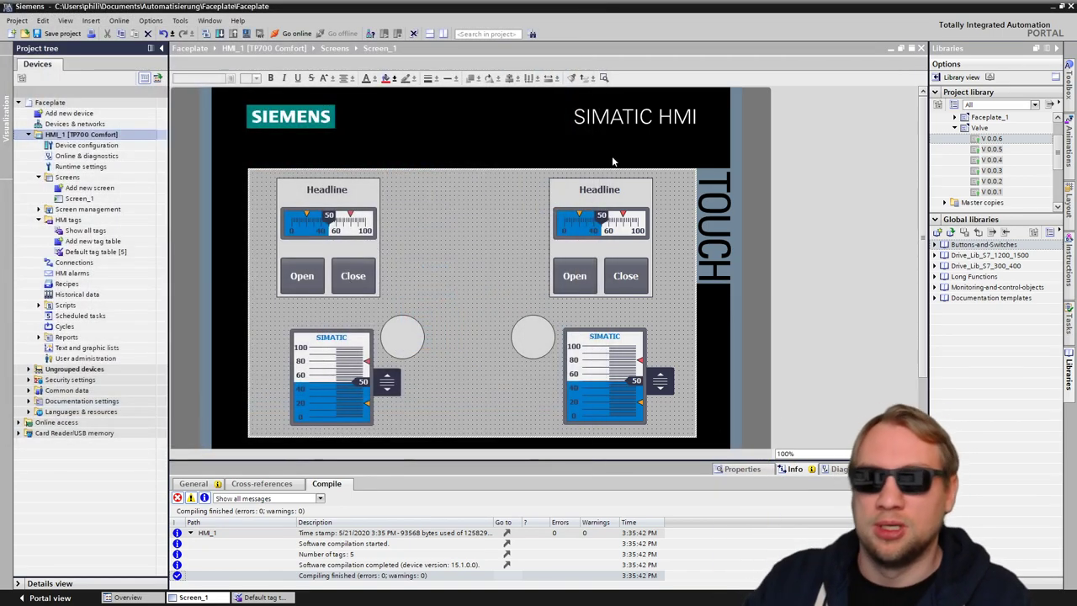
Open the Valve type of the first faceplate on Screen_1 for editing in a new version
left_click(405, 334)
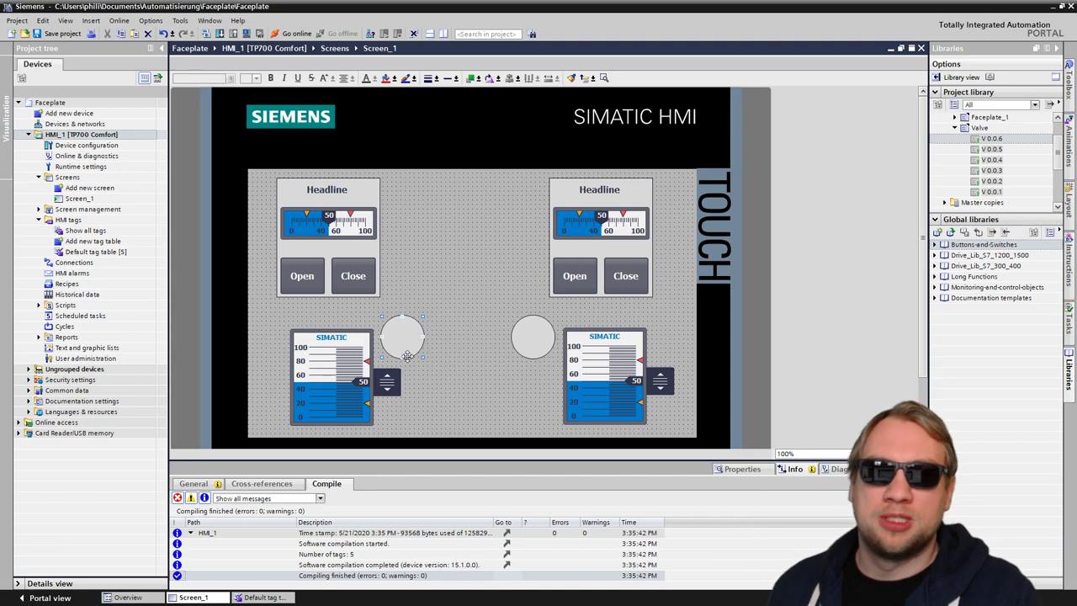
left_click(331, 247)
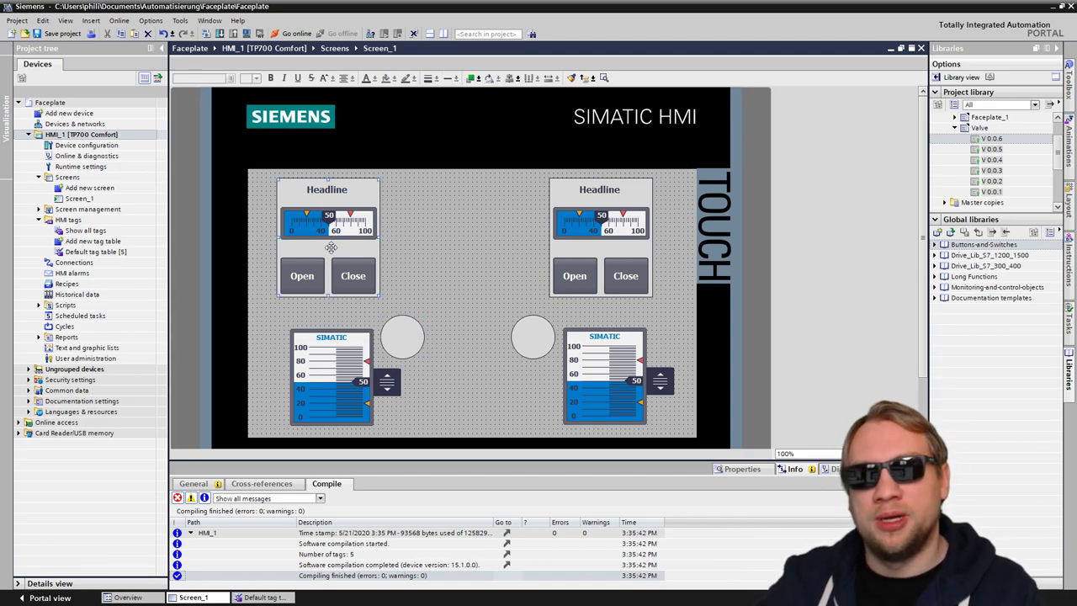
right_click(331, 246)
left_click(360, 313)
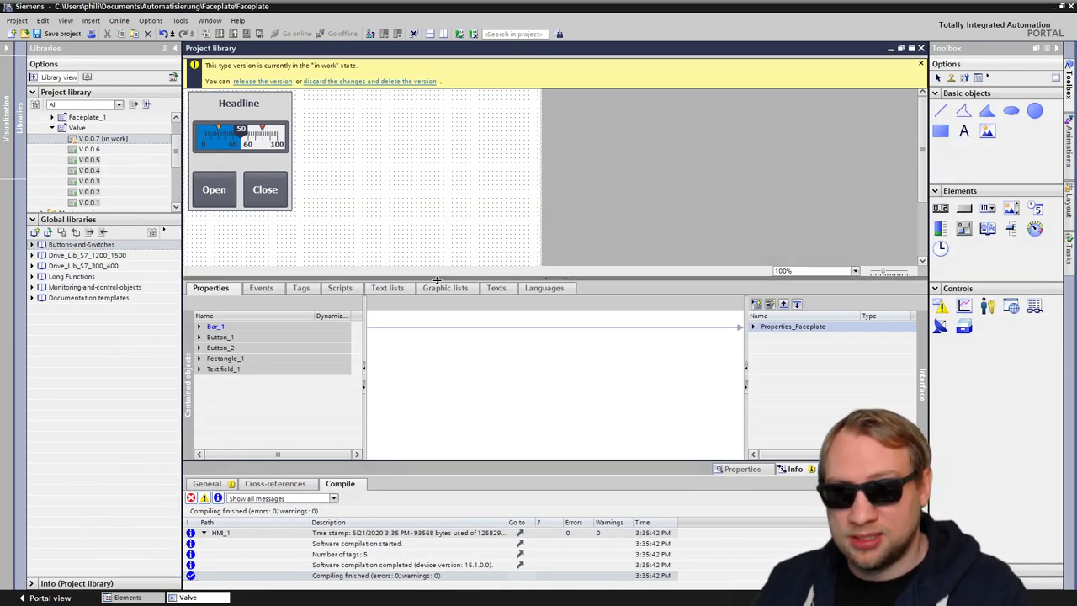
Examine the Open interface property and the property categories of Button_1 in the Valve faceplate
mouse_move(437, 286)
left_mouse_down()
mouse_move(436, 314)
mouse_move(437, 278)
left_mouse_up()
left_click_drag(752, 333, 756, 335)
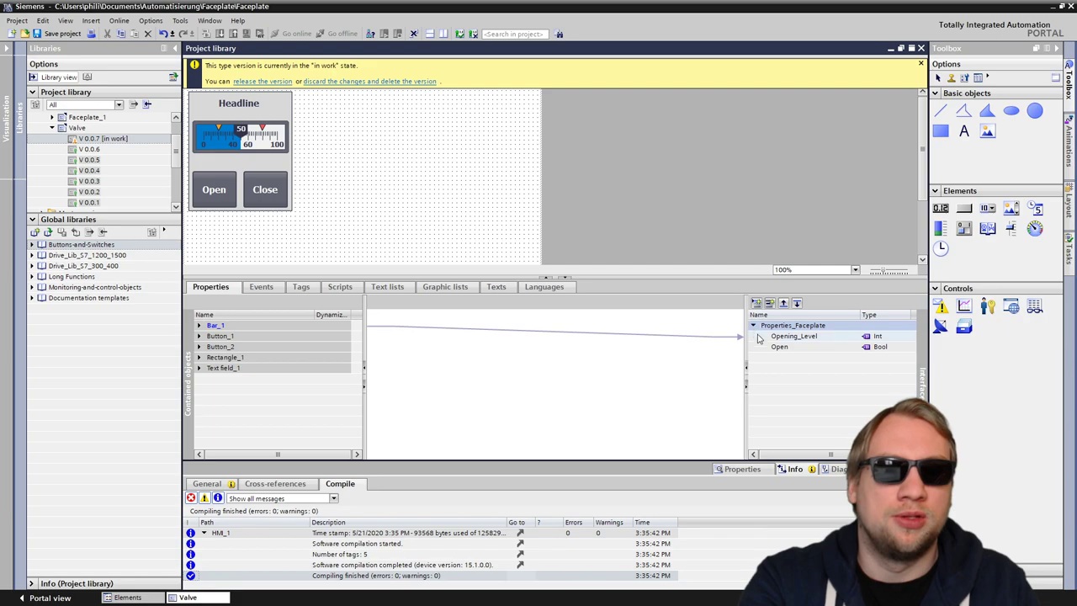
left_click(781, 348)
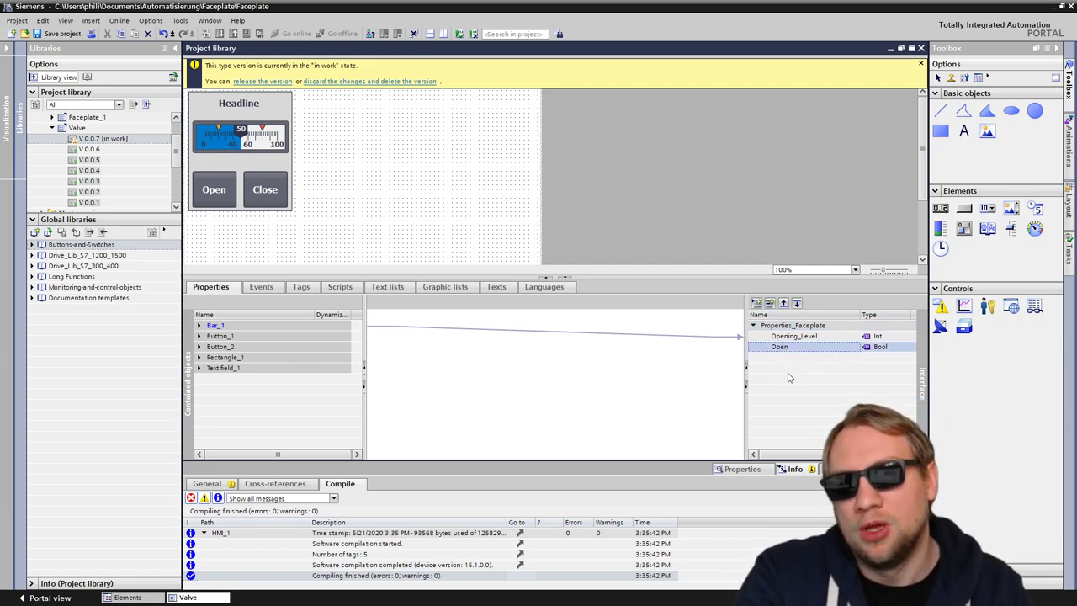
left_click(199, 335)
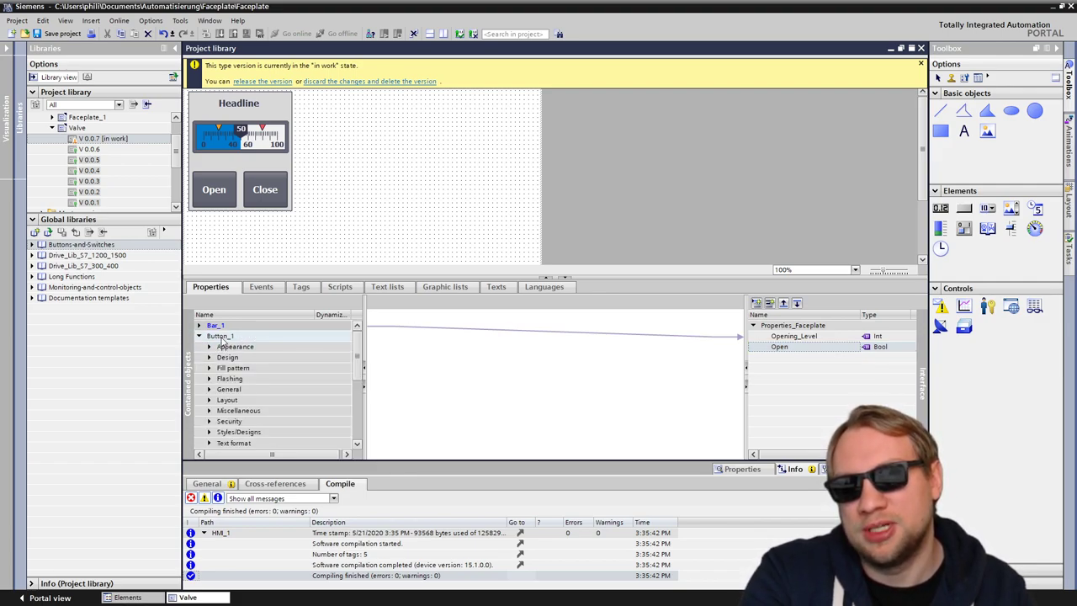
scroll(360, 354, "down", 3)
scroll(361, 353, "up", 3)
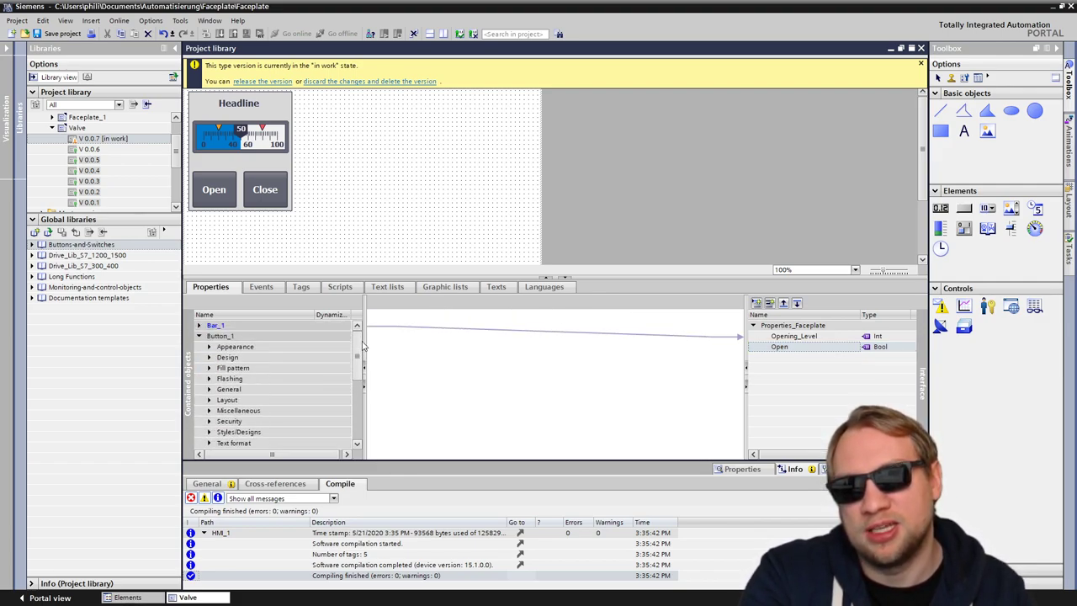
left_click(236, 337)
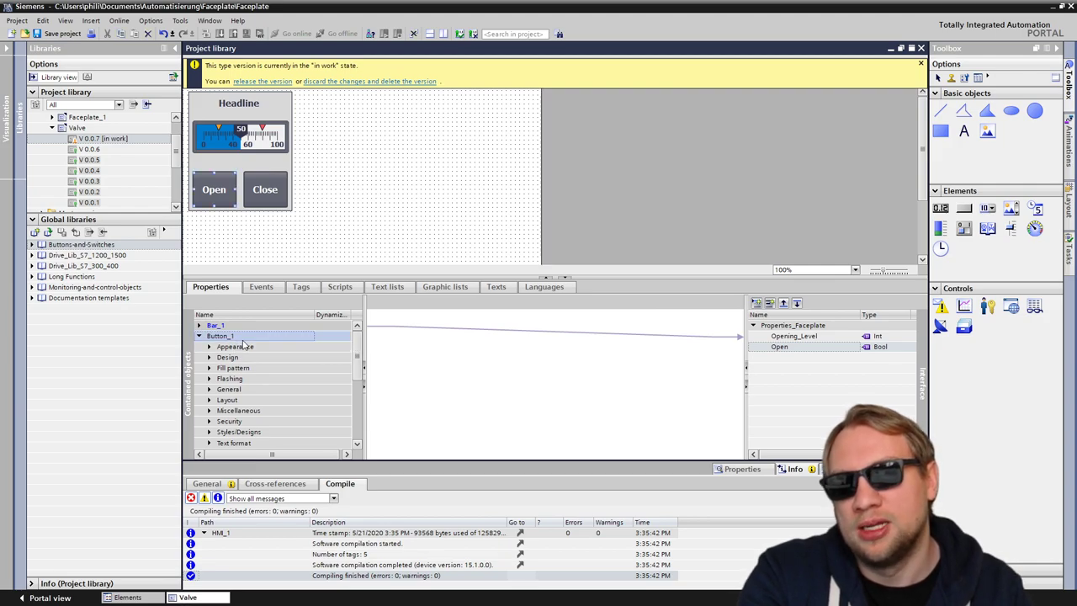
Enlarge the object settings area and show the events of the Open button
left_click_drag(379, 465, 387, 433)
left_click_drag(452, 244, 424, 371)
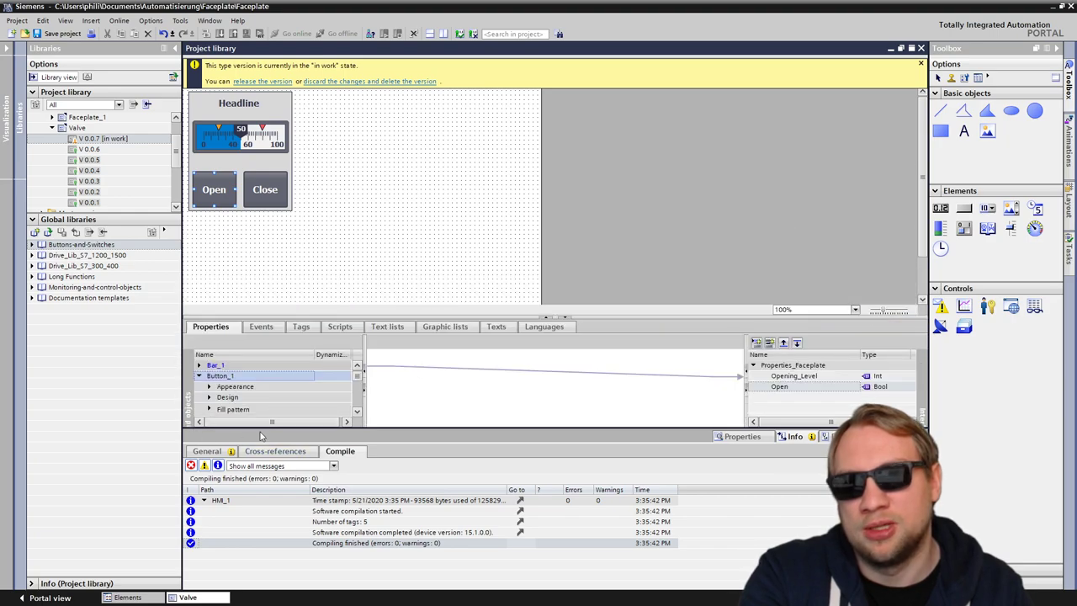
left_click(261, 187)
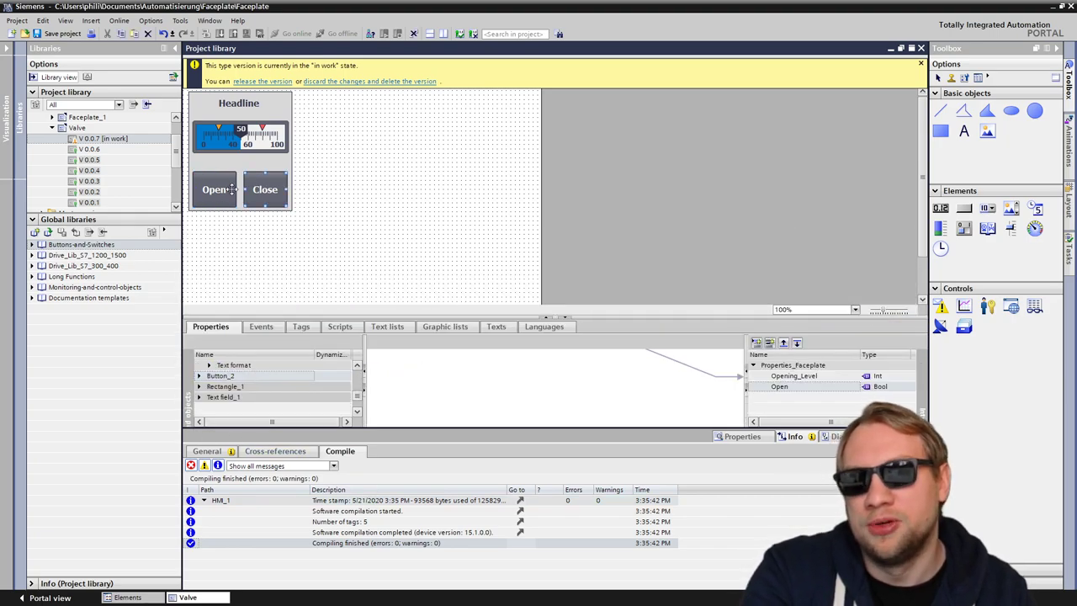
left_click(231, 189)
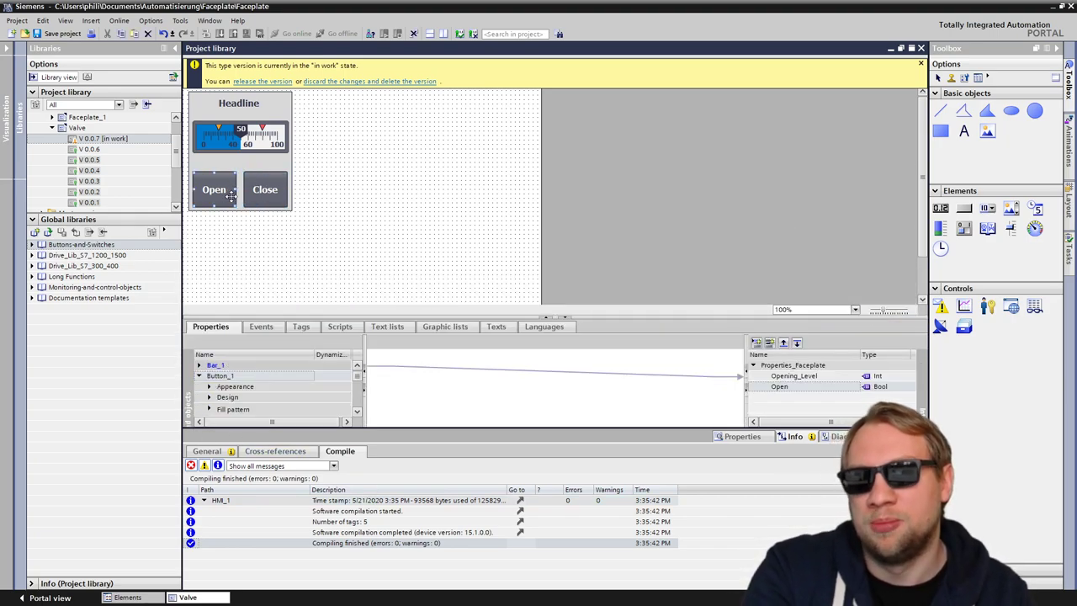
left_click(217, 453)
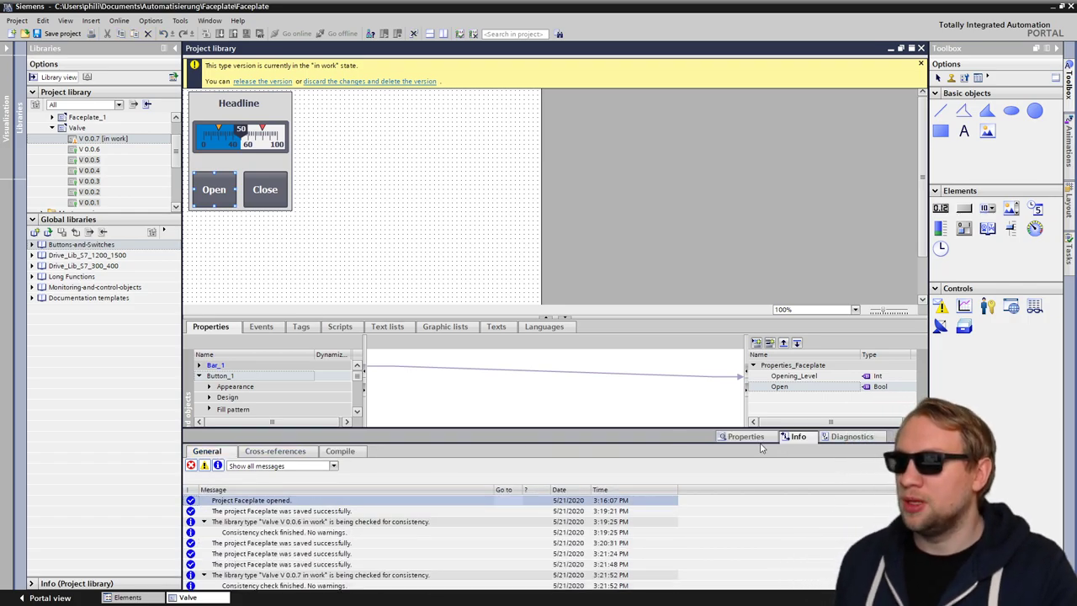
left_click(752, 437)
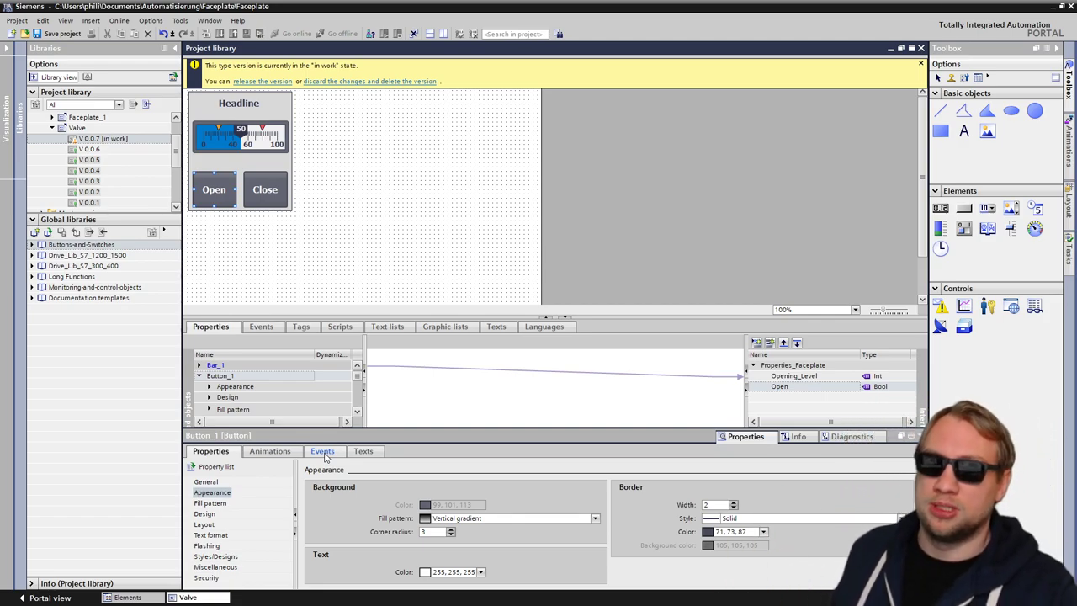
left_click(324, 452)
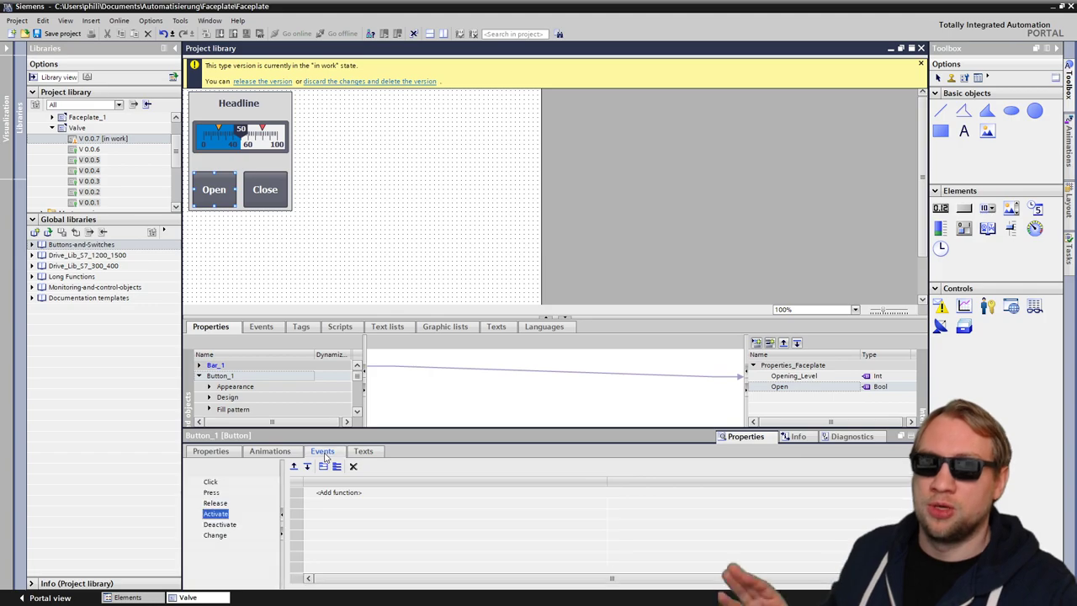
Add a SetBit function to the Press event of the Open button
left_click(211, 493)
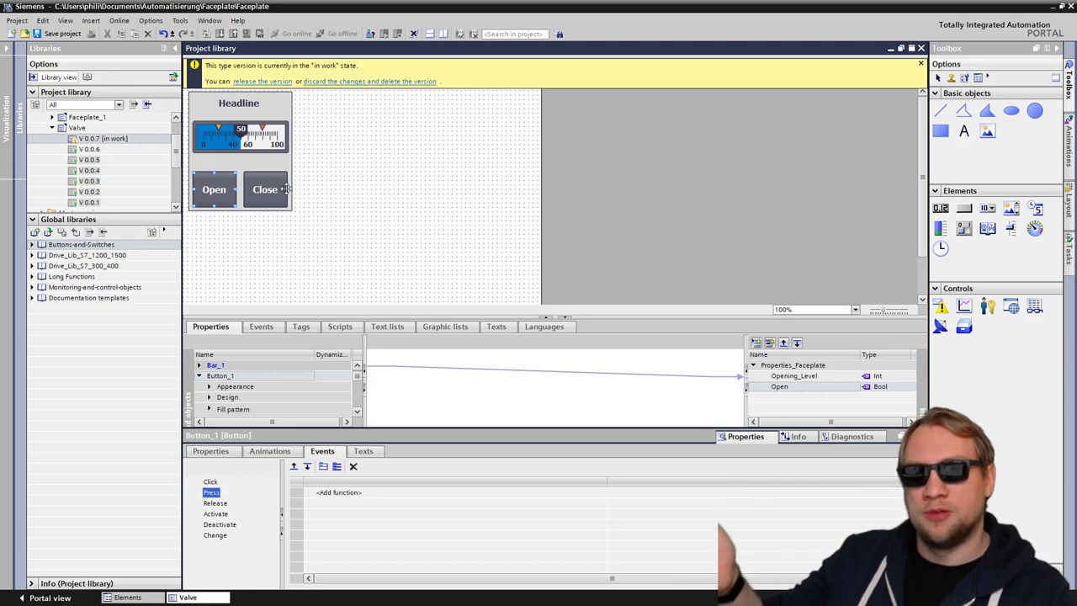
left_click(340, 493)
left_click(211, 495)
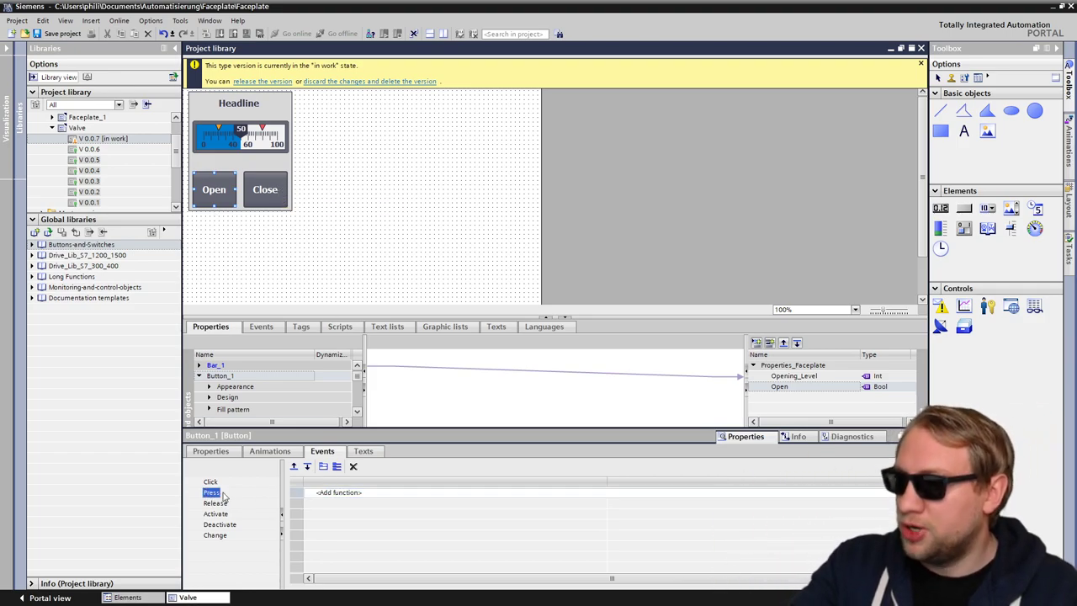
left_click(340, 494)
type("s")
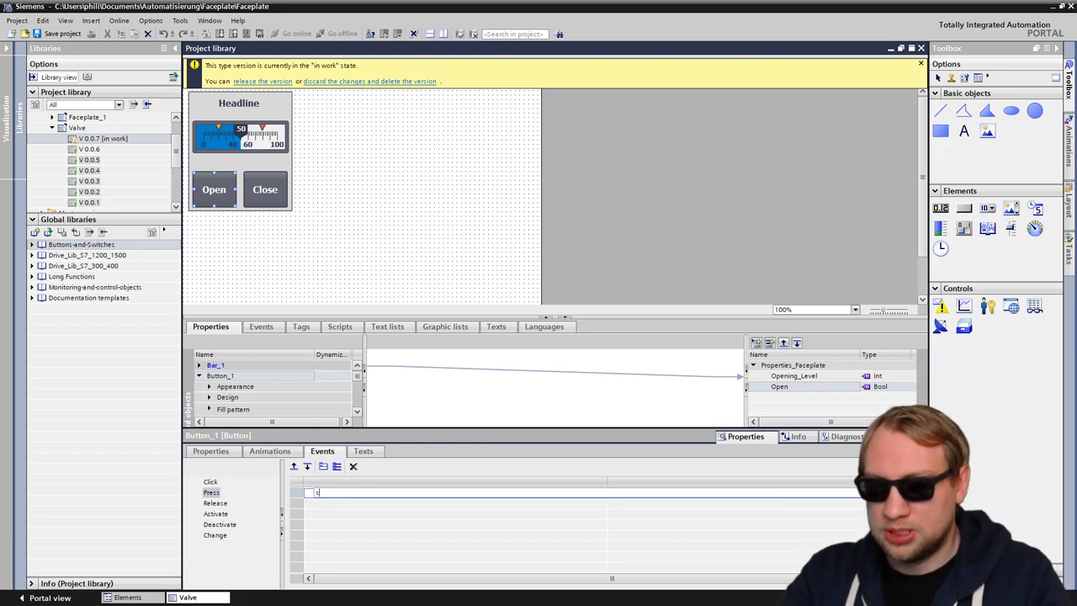
type("et")
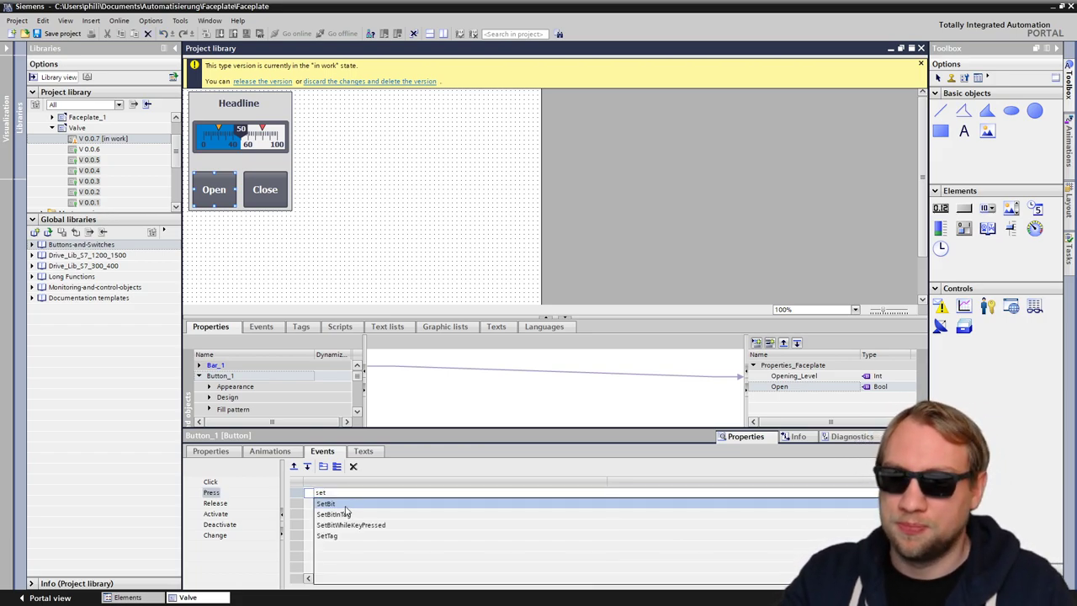
left_click(346, 505)
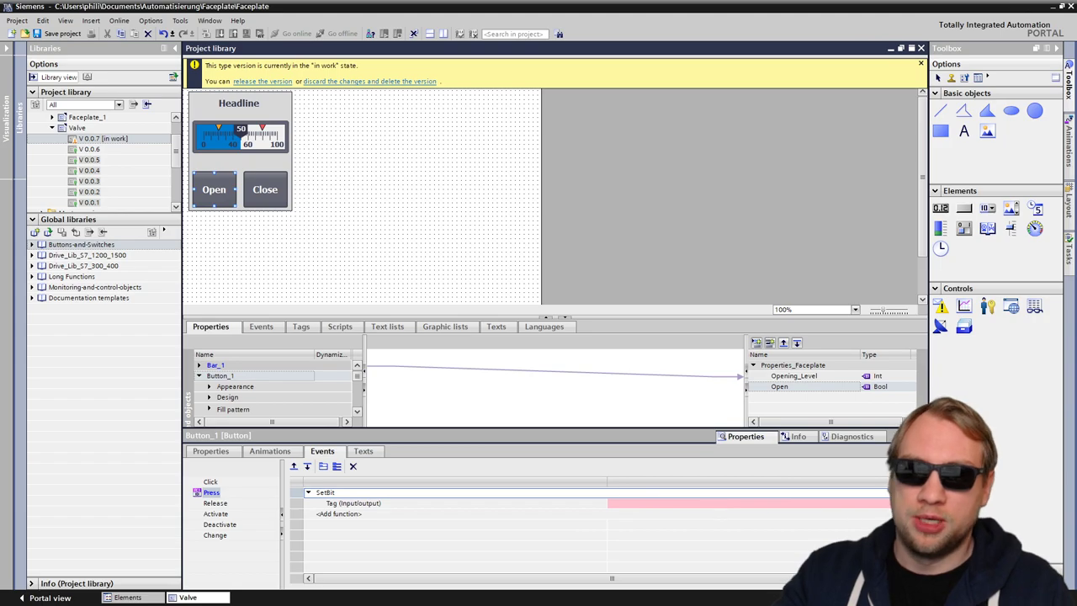
Locate SetBit among the Edit bits system functions and reselect it for the Open button's Press event
left_click(325, 492)
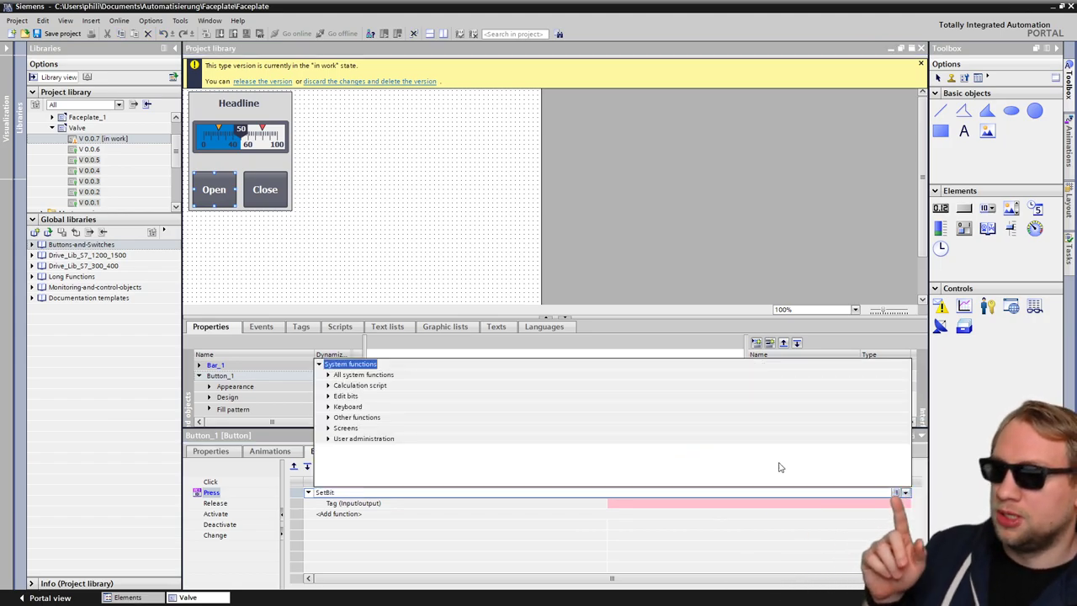
left_click(329, 396)
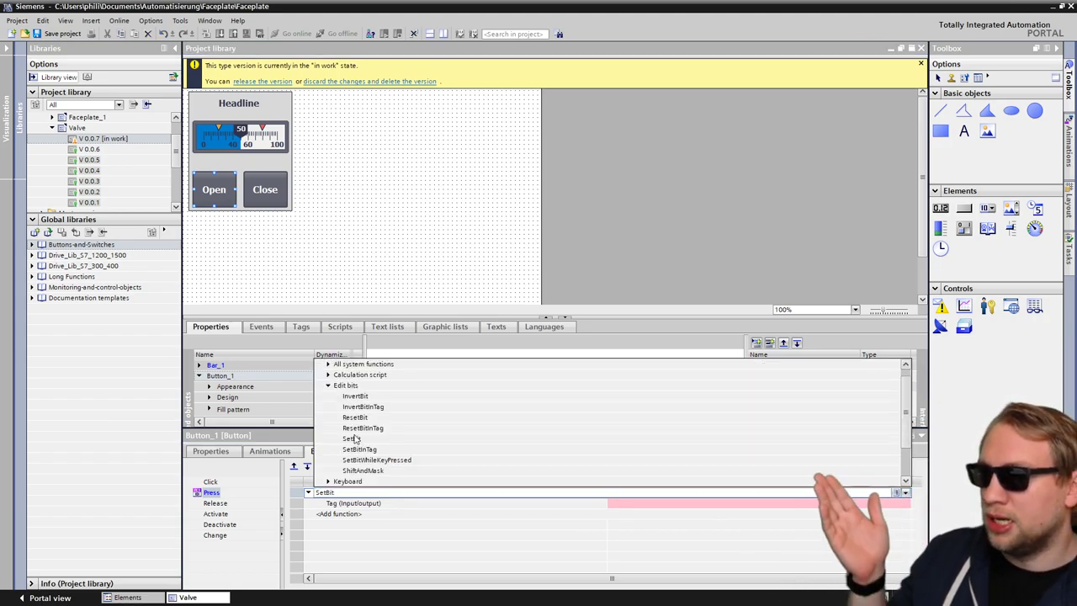
left_click(352, 440)
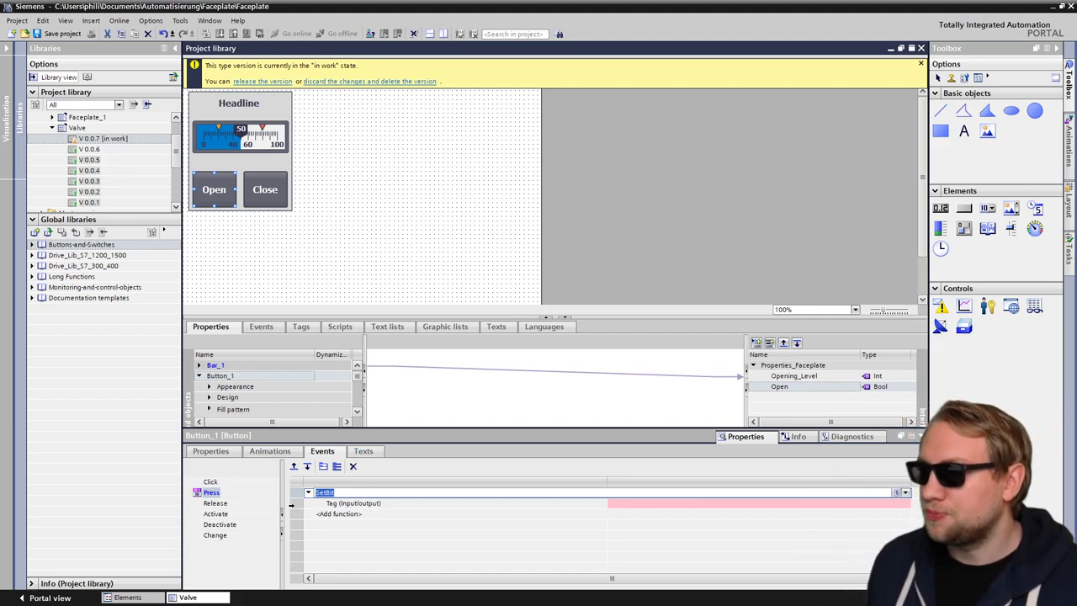
key("Return")
Assign the faceplate's Open interface property as the tag of the Open button's SetBit function and collapse the Button_1 entry
left_click(695, 506)
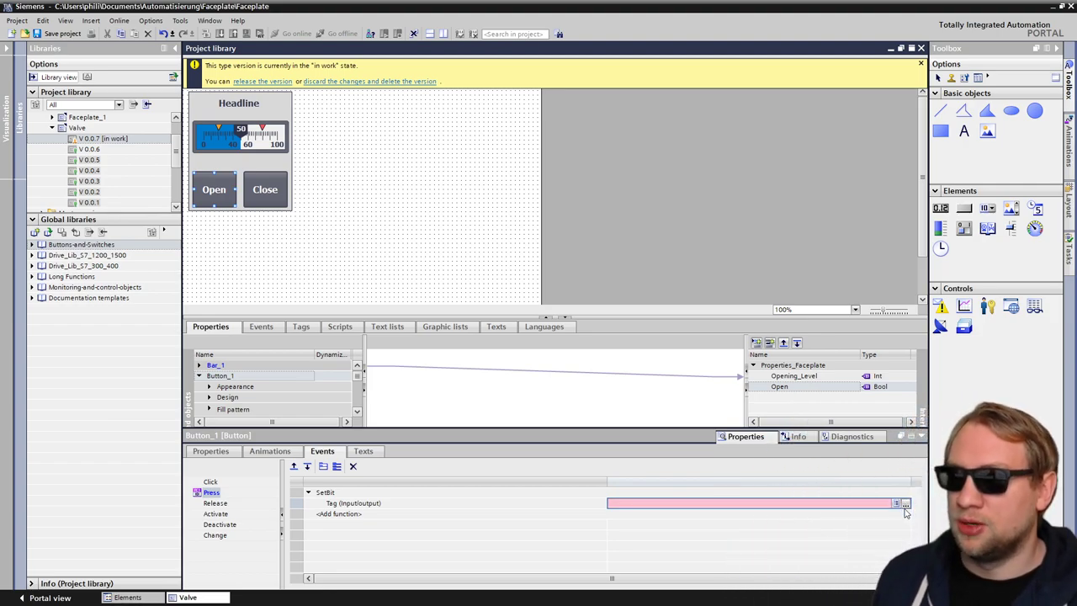
left_click(905, 503)
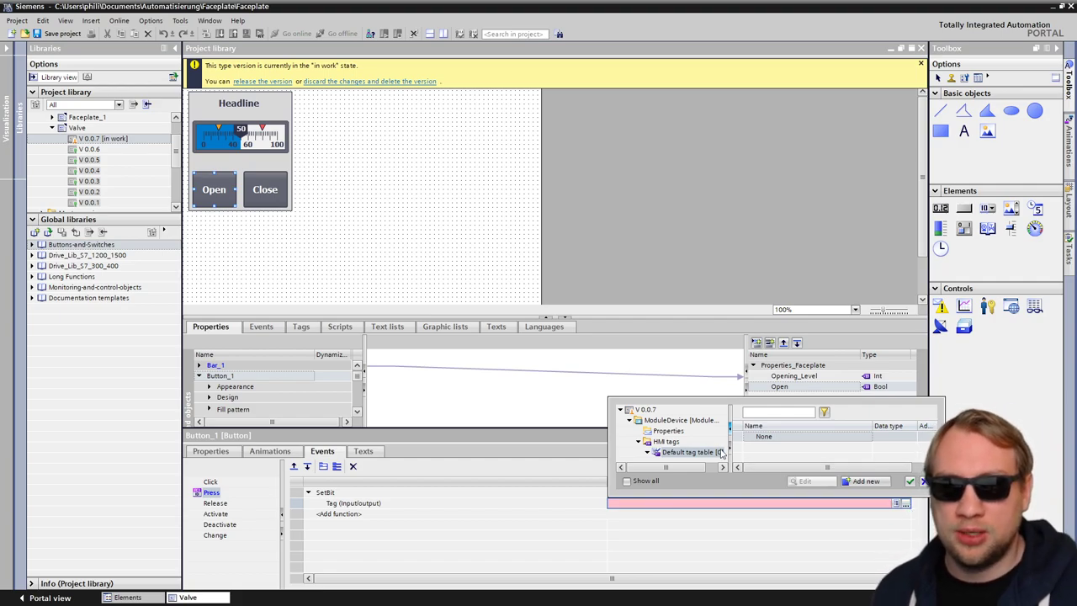
left_click(668, 431)
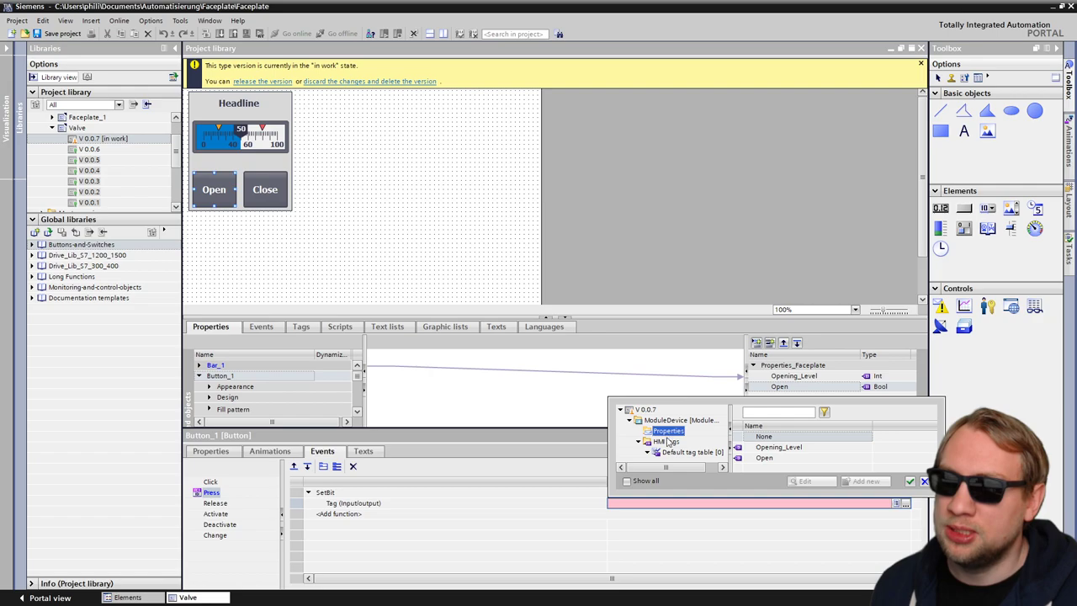
left_click(669, 453)
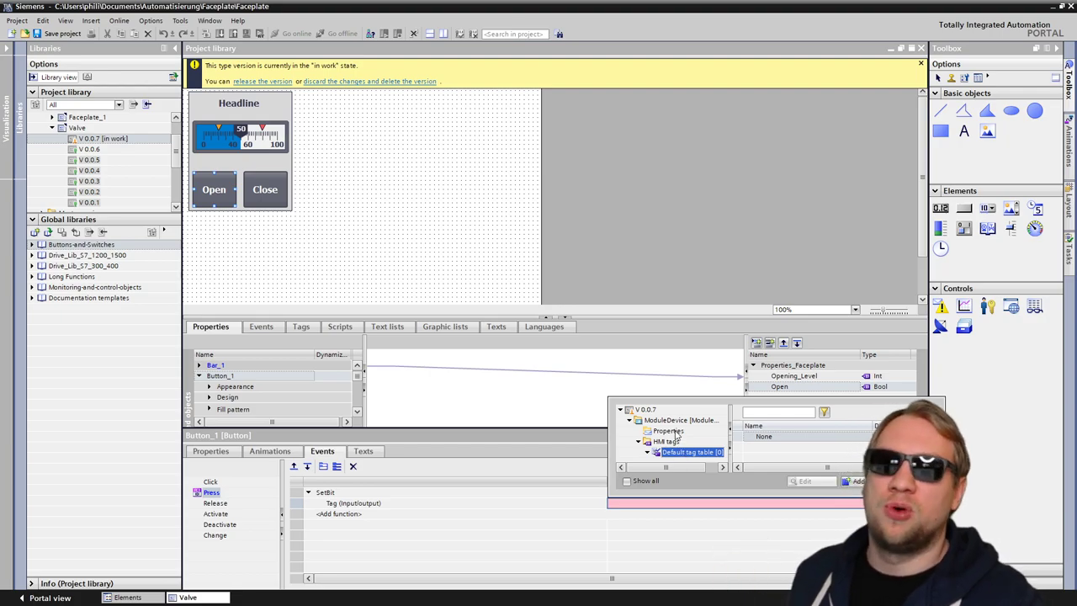
left_click(670, 430)
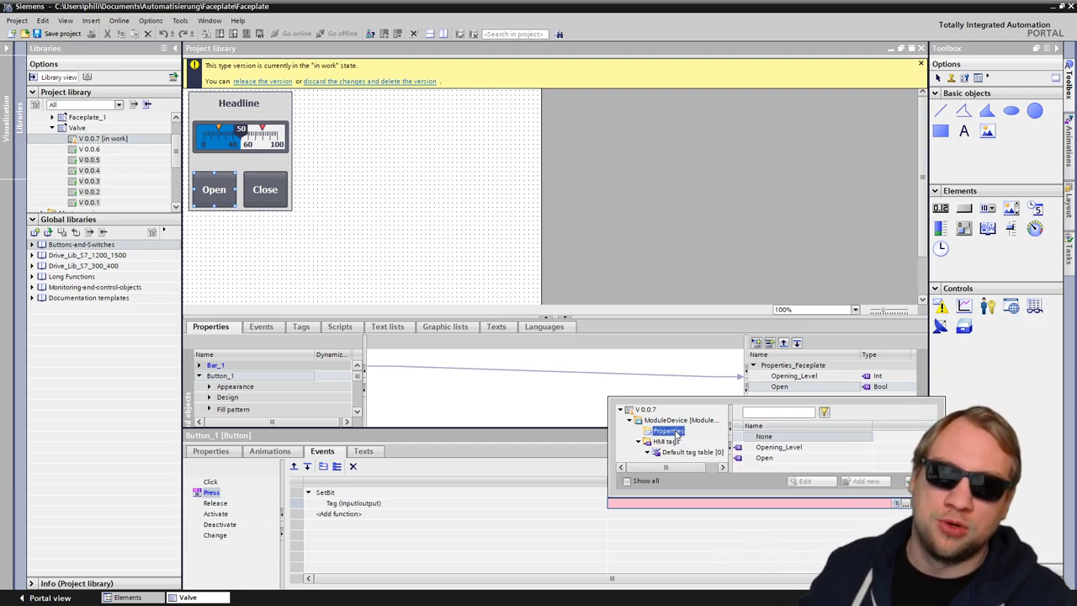
left_click(764, 457)
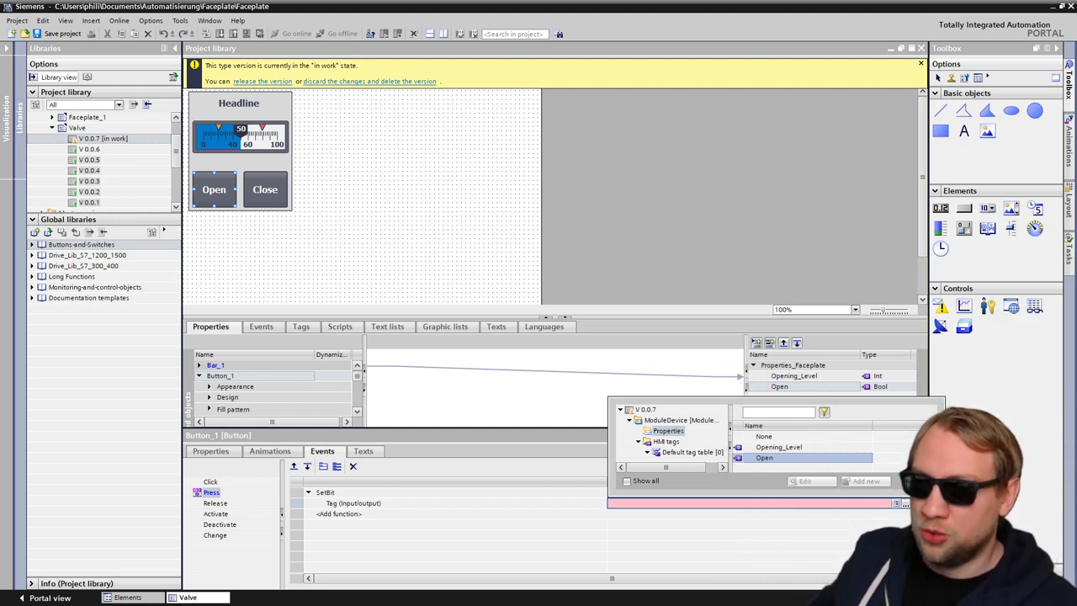
left_click(910, 481)
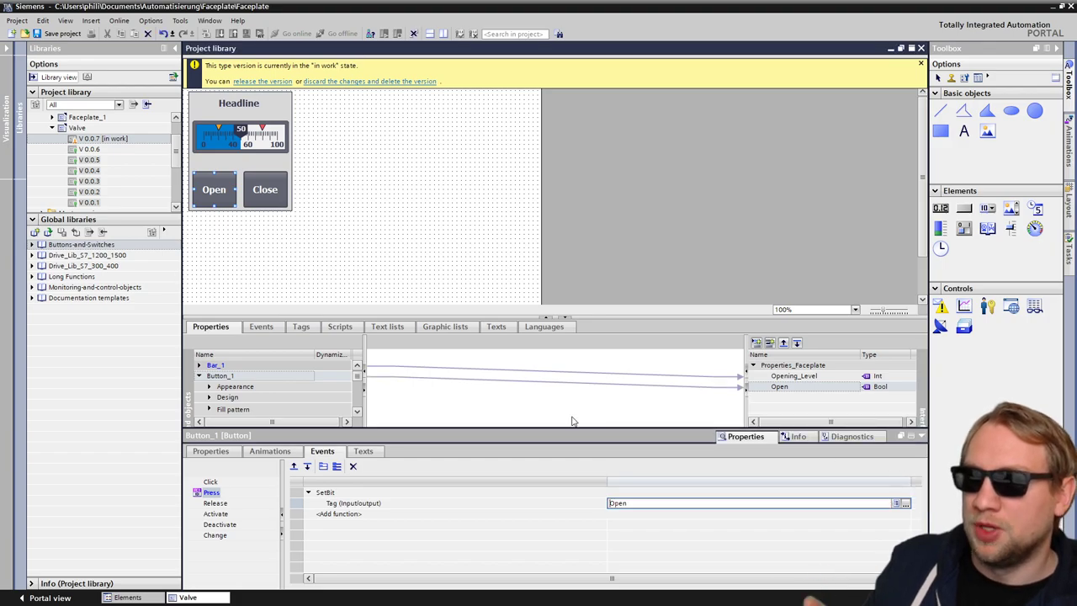
left_click(286, 376)
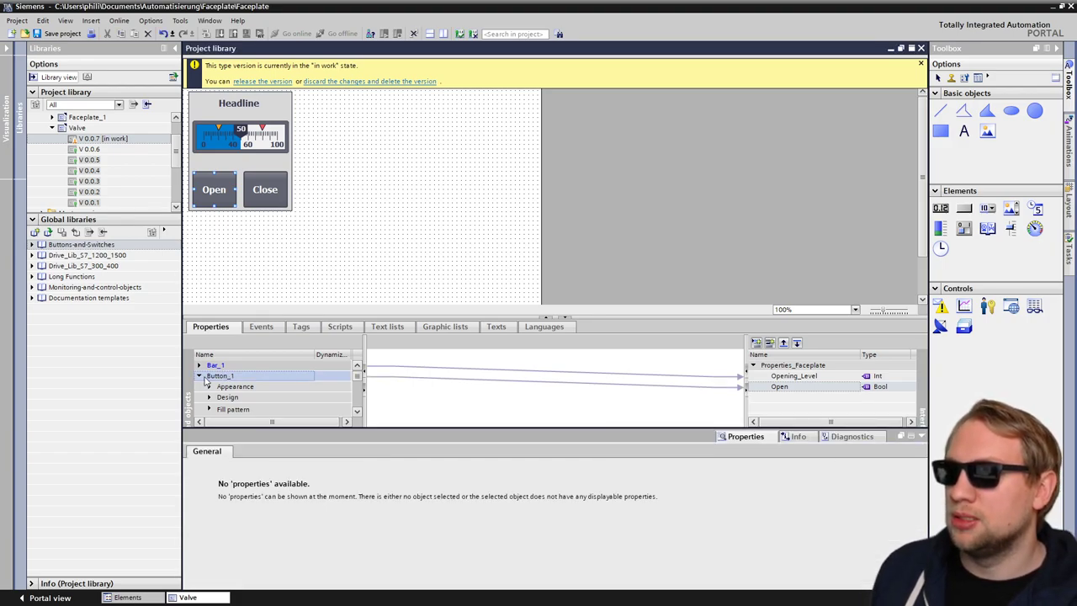
left_click(199, 376)
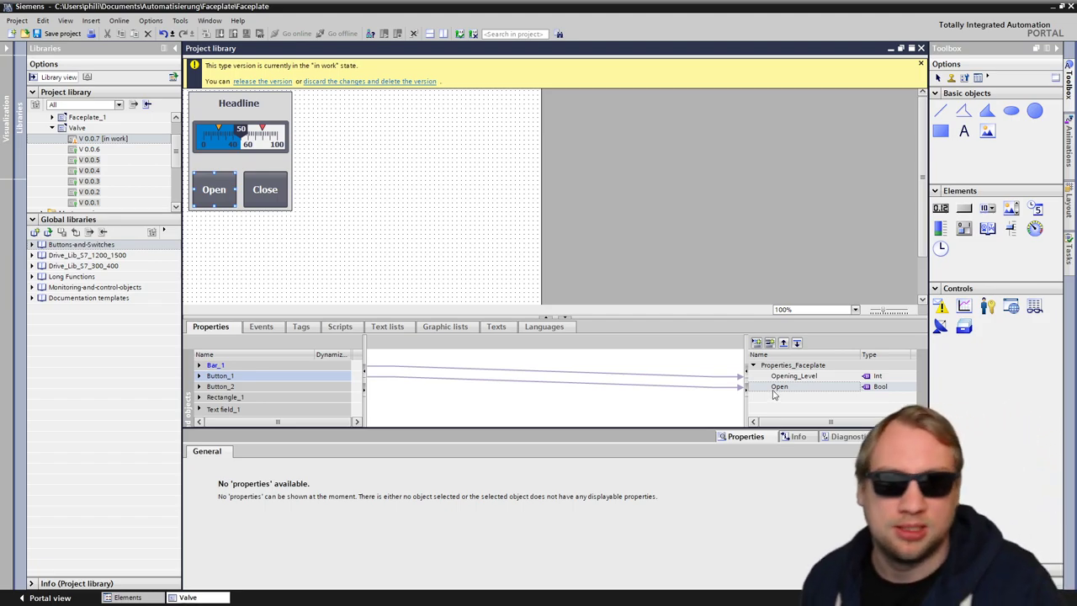
Add a ResetBit function to the Press event of the Close button
left_click(258, 185)
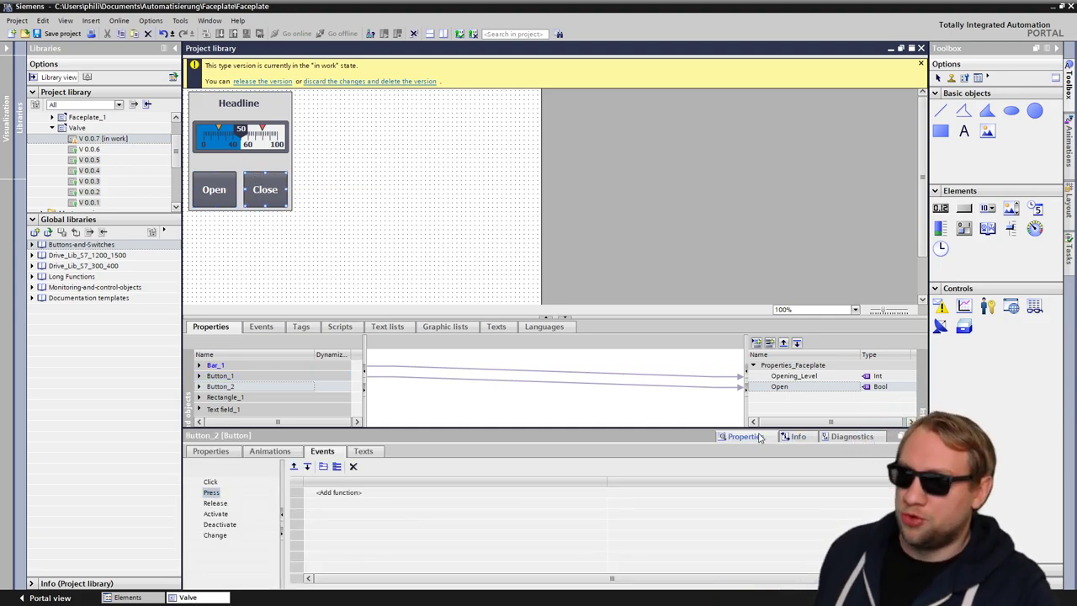
left_click(211, 494)
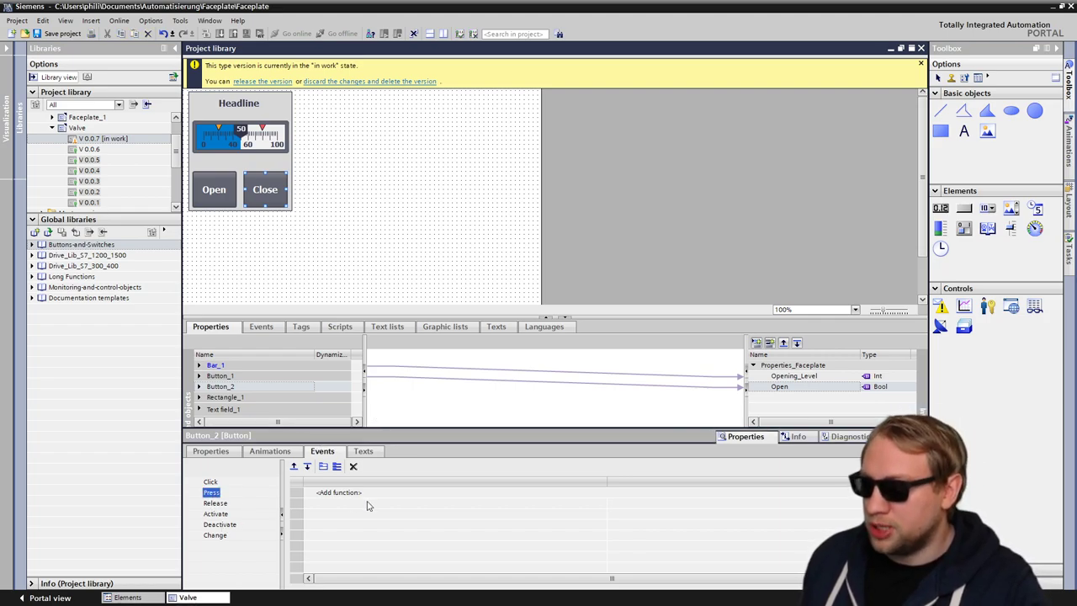
left_click(370, 493)
type("reset")
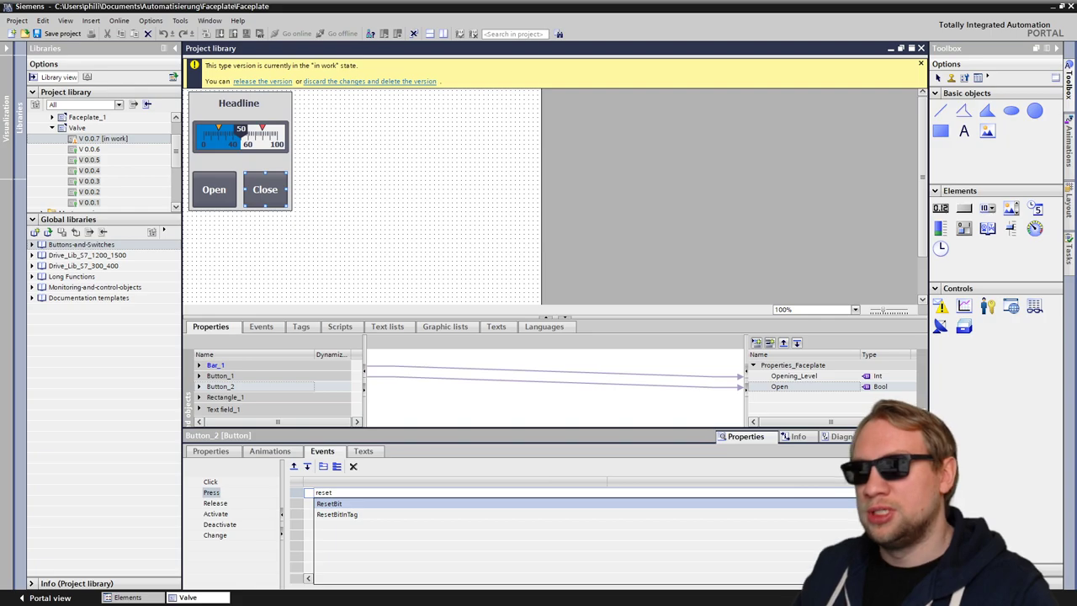
key("Return")
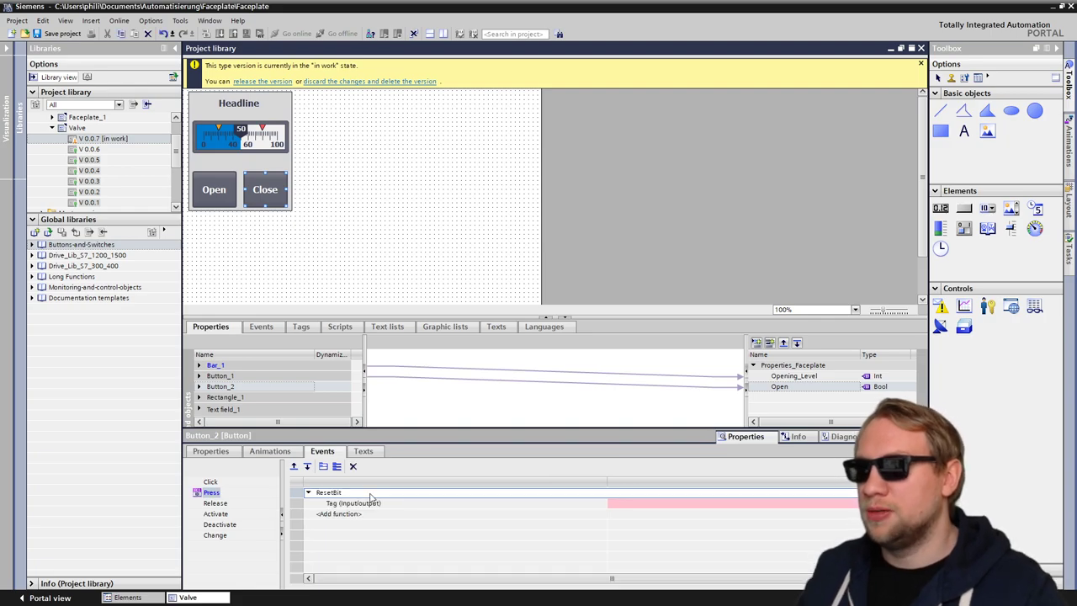
Assign the faceplate's Open interface property as the tag of the Close button's ResetBit function
left_click(833, 504)
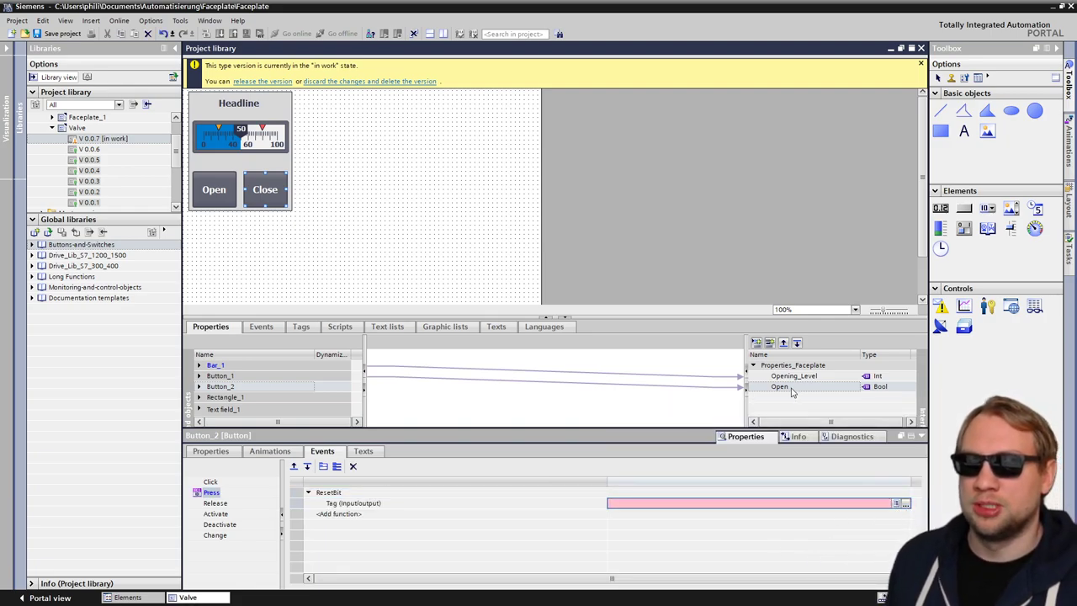
left_click(905, 503)
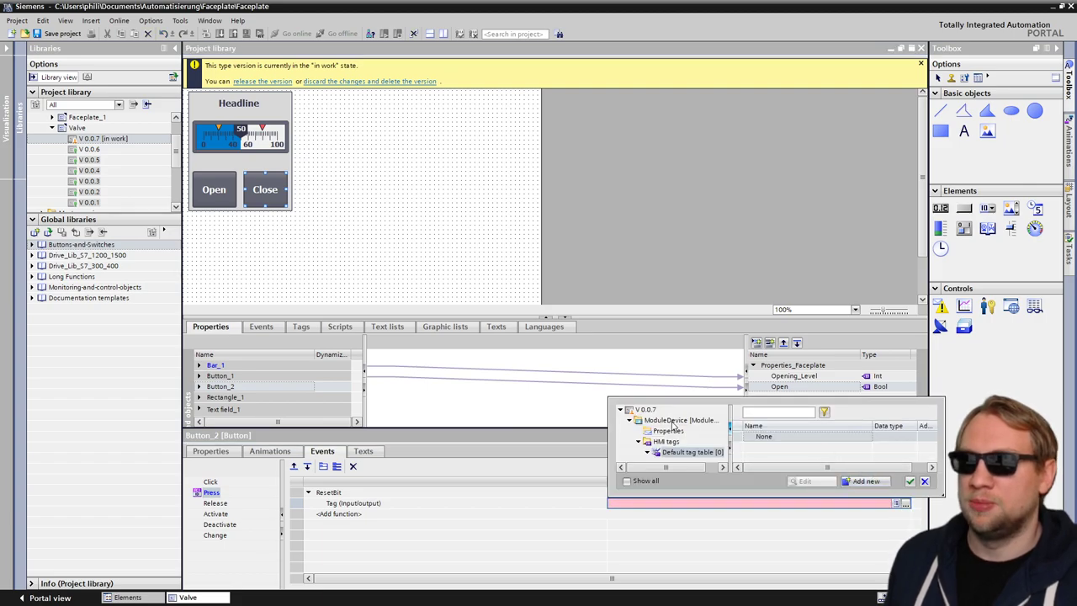
left_click(668, 430)
left_click(825, 458)
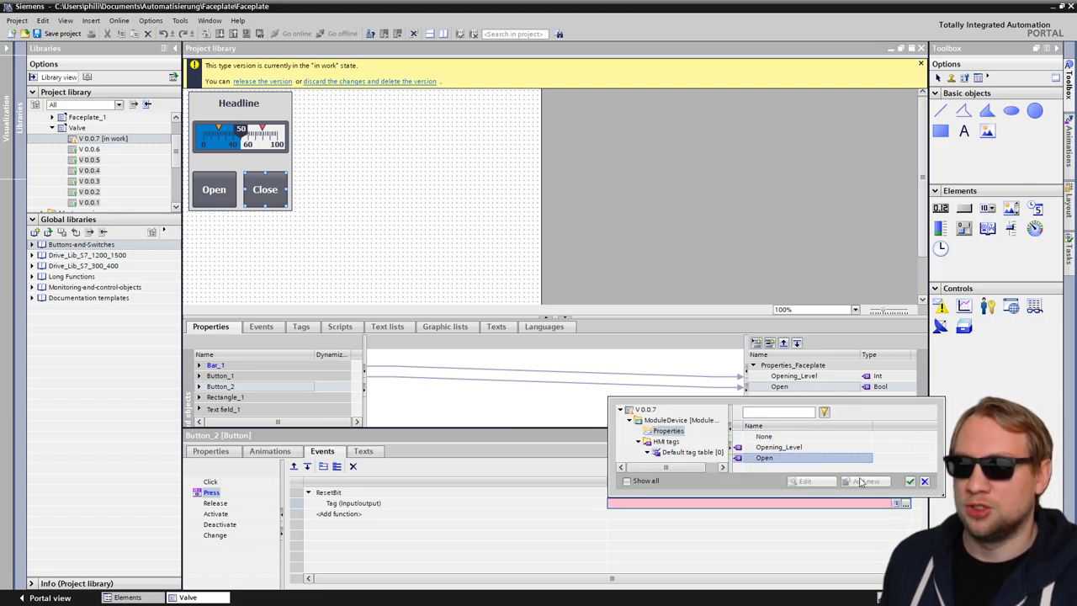
left_click(910, 482)
Save the project and release Valve version 0.0.7 with its instances in the project updated
left_click(62, 33)
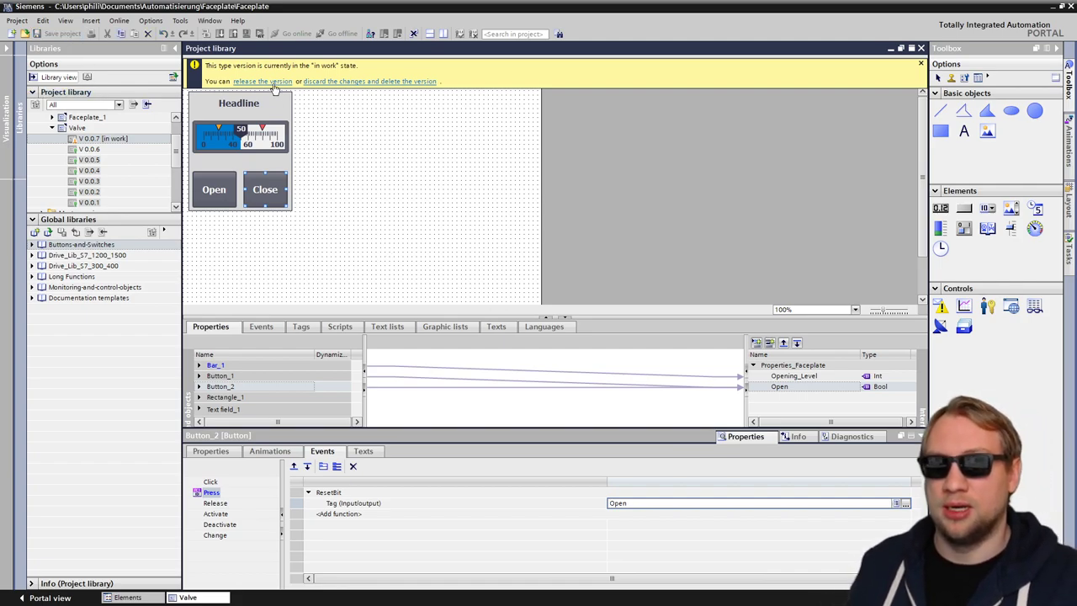
left_click(262, 82)
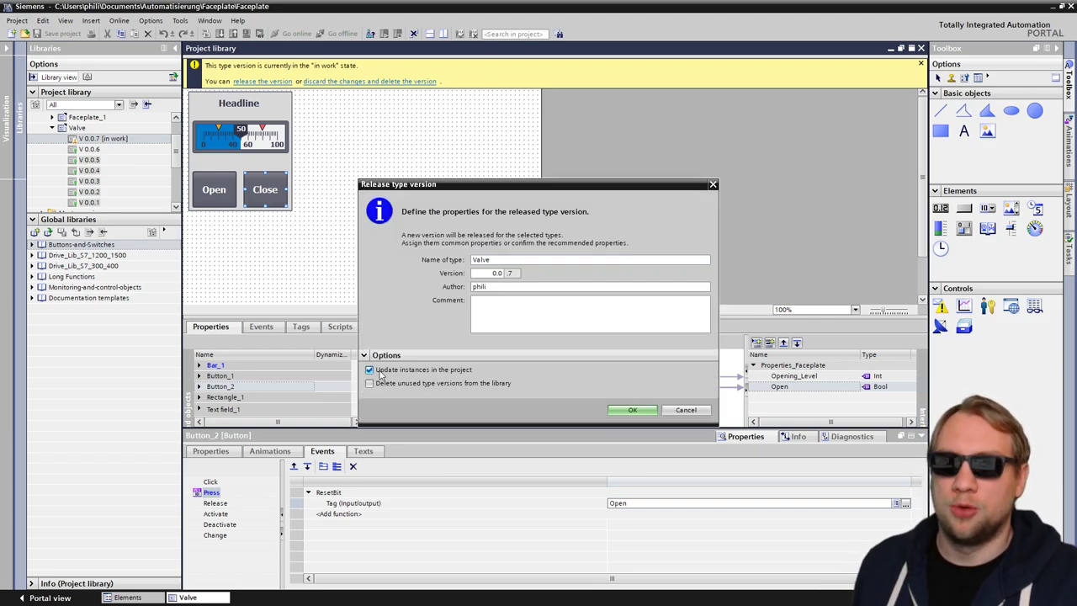
left_click(633, 410)
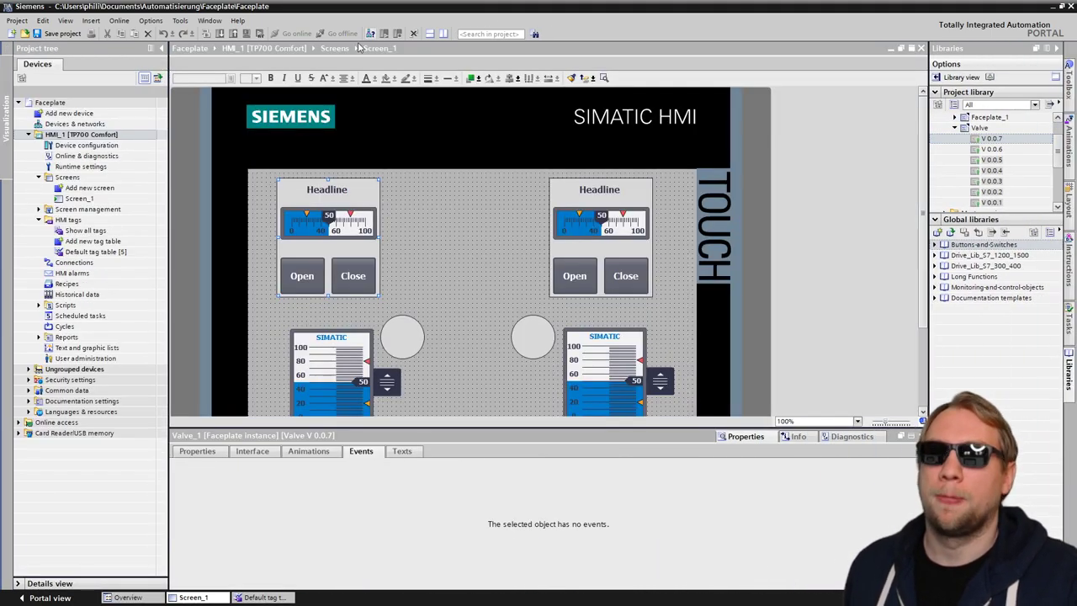
Start the simulation of HMI_1 and test the Open and Close buttons of both Valve faceplates
left_click(80, 134)
left_click(244, 34)
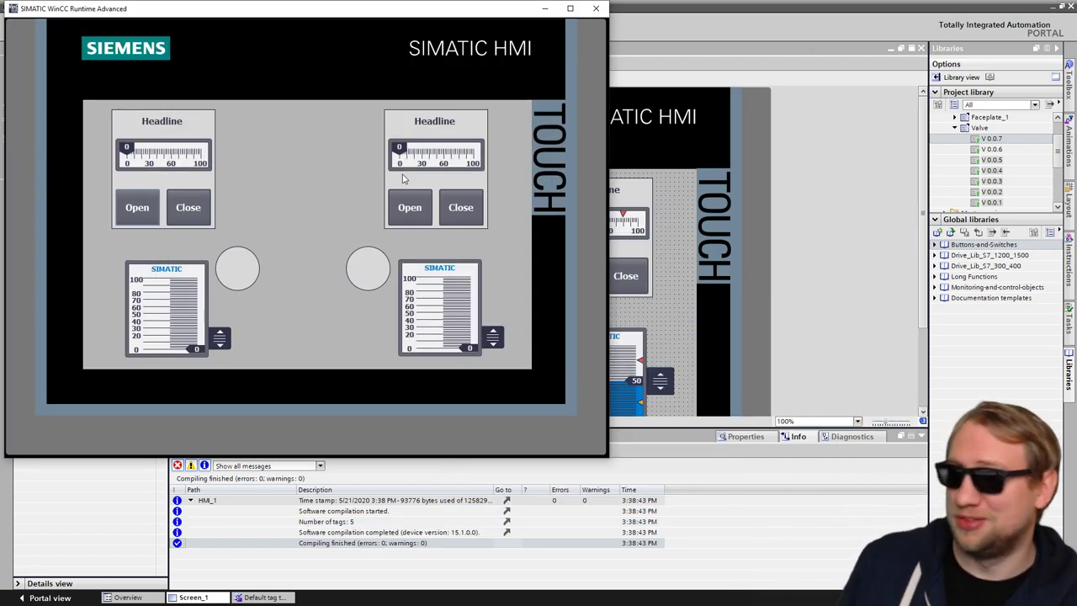
left_click(137, 207)
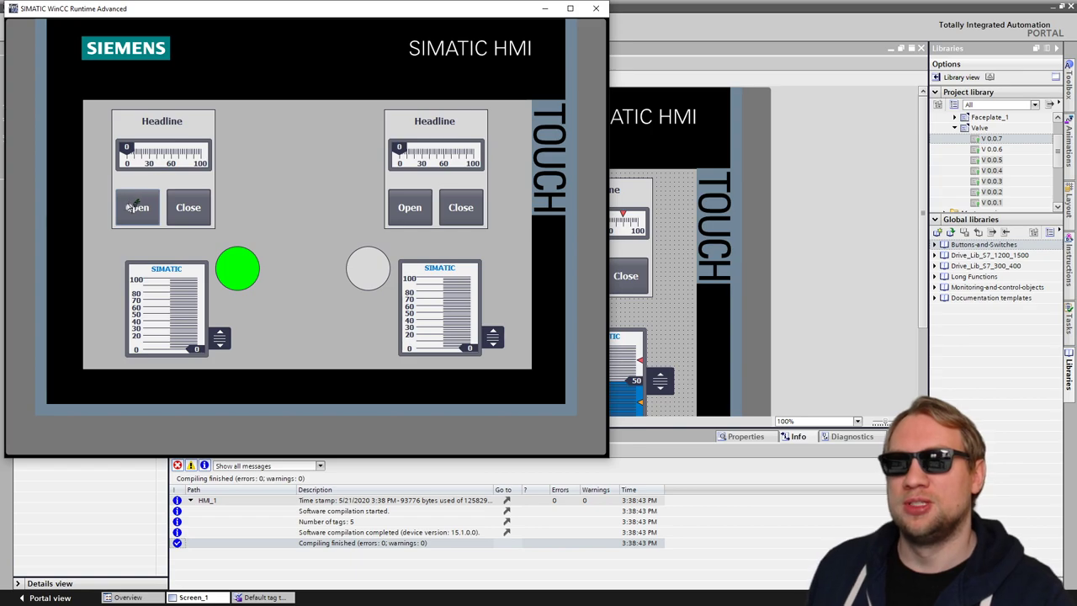
left_click(188, 208)
left_click(189, 208)
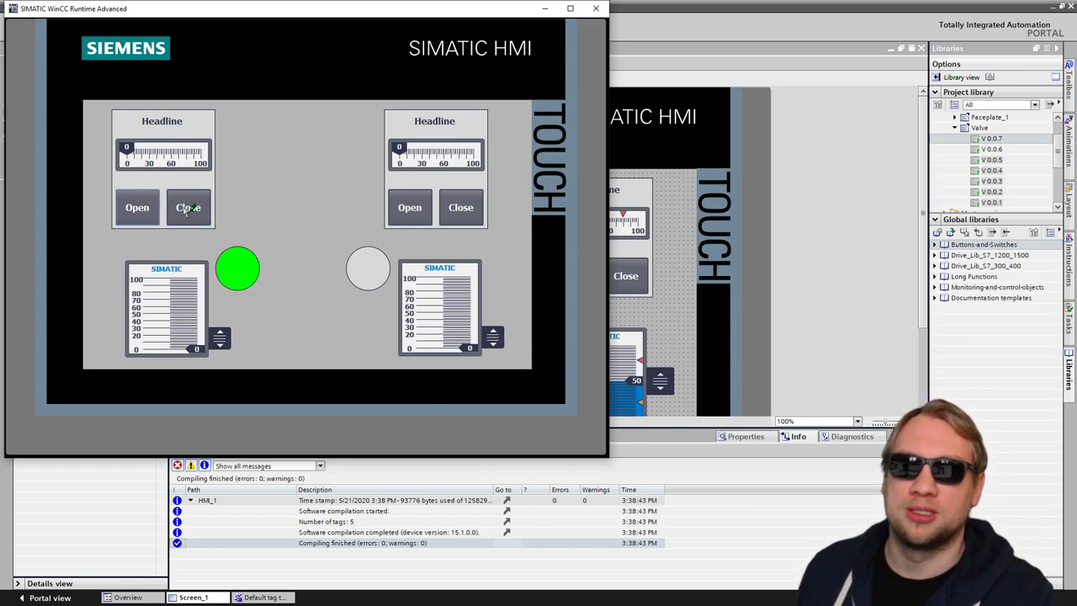
left_click(412, 202)
left_click(475, 202)
left_click(459, 207)
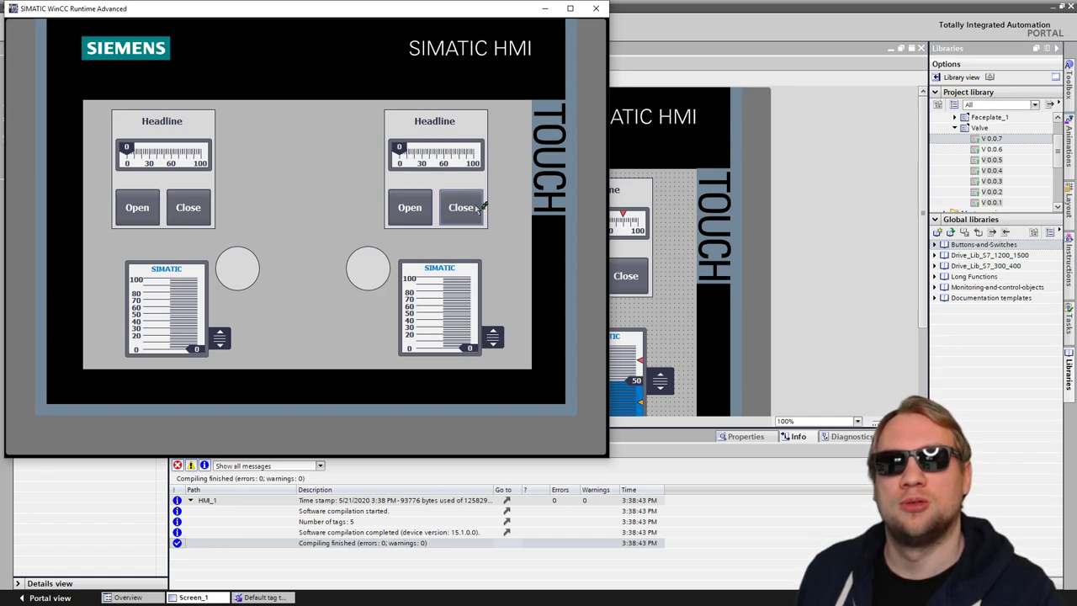
left_click(410, 208)
Test both faceplate bars by raising the sliders to about 61 and 55, and close the simulation
left_click_drag(219, 337, 219, 308)
left_click_drag(493, 337, 493, 311)
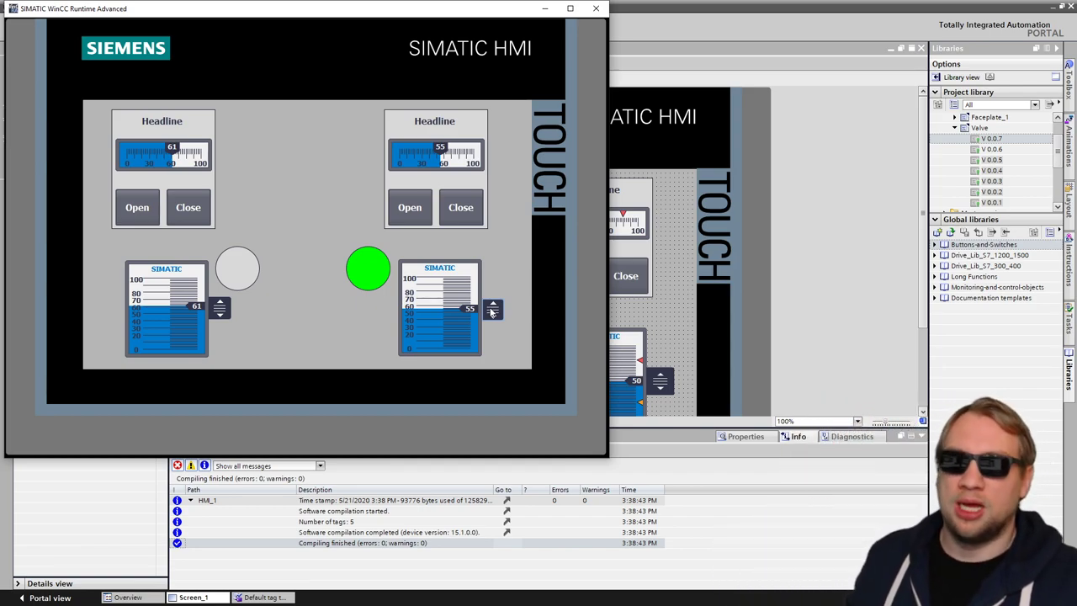
left_click(597, 10)
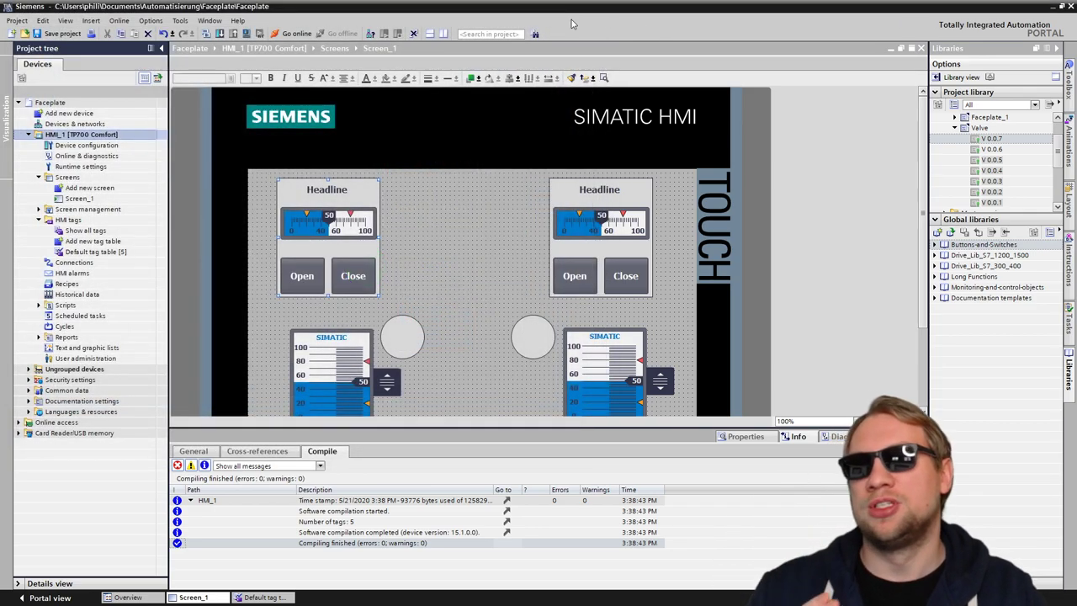
Open the Valve type for editing in new version V 0.0.8
right_click(990, 138)
left_click(684, 171)
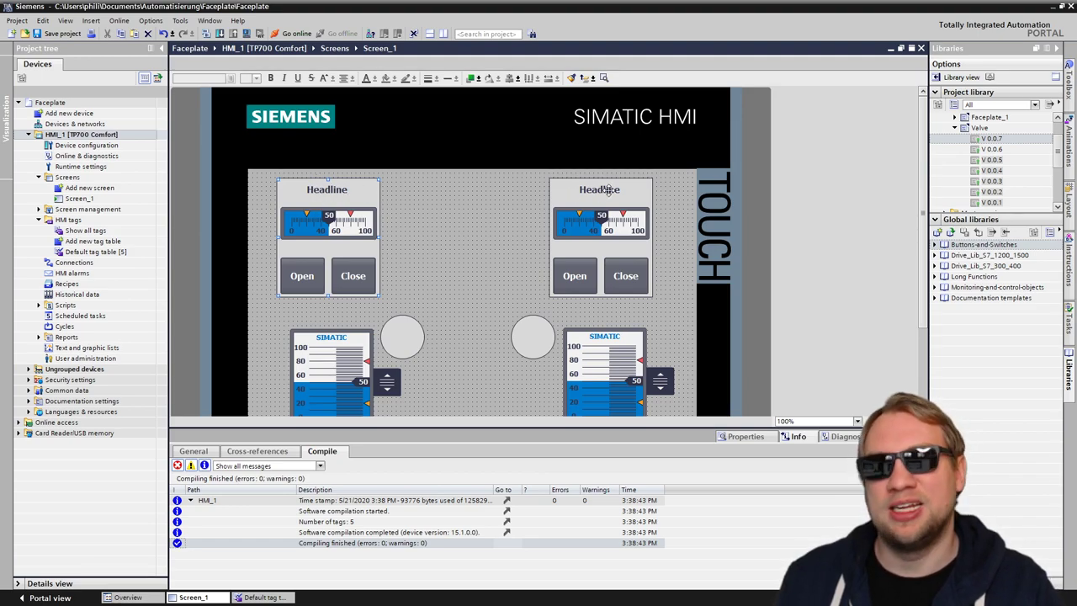
right_click(982, 143)
left_click(867, 156)
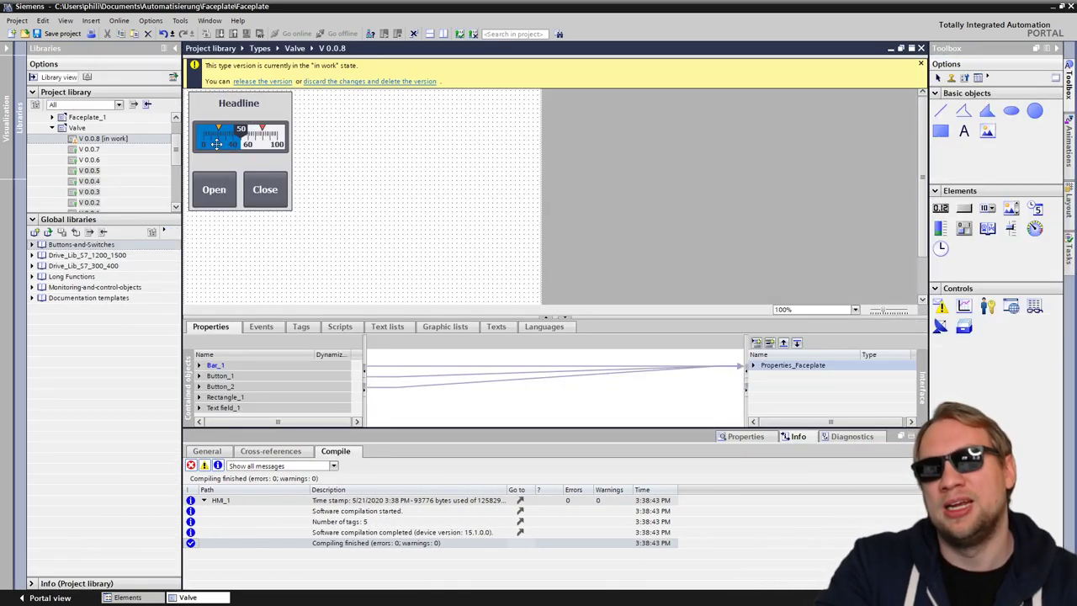
Look through the property categories of Bar_1 in the Valve faceplate
double_click(242, 365)
scroll(251, 390, "down", 1)
scroll(251, 389, "down", 1)
scroll(244, 390, "up", 3)
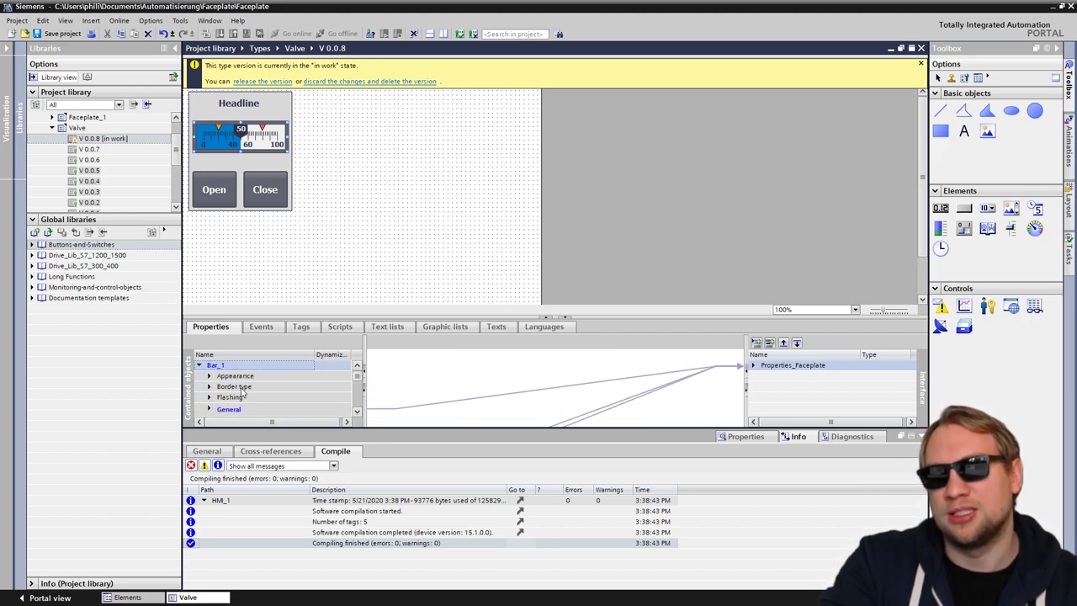
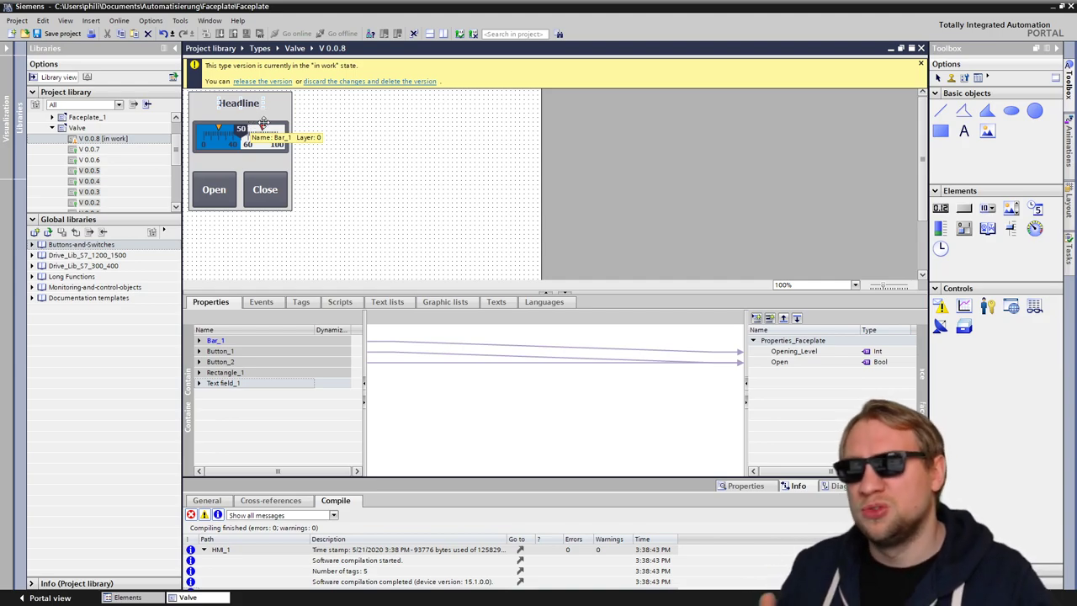
Look through the Layout, Flashing and Appearance properties of Text field_1 in the Valve faceplate
left_click(199, 383)
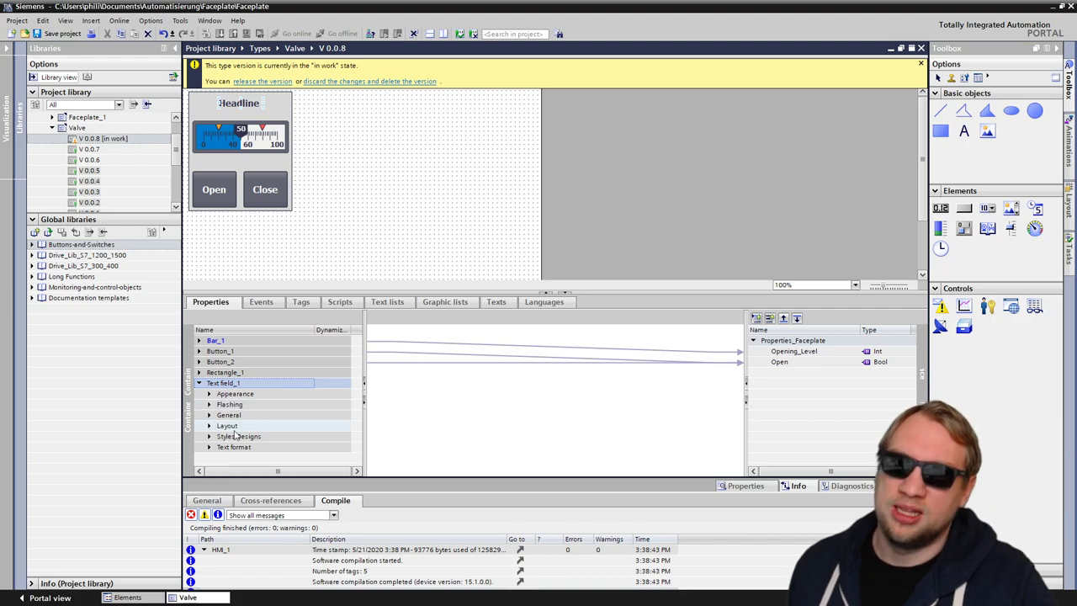
left_click(209, 426)
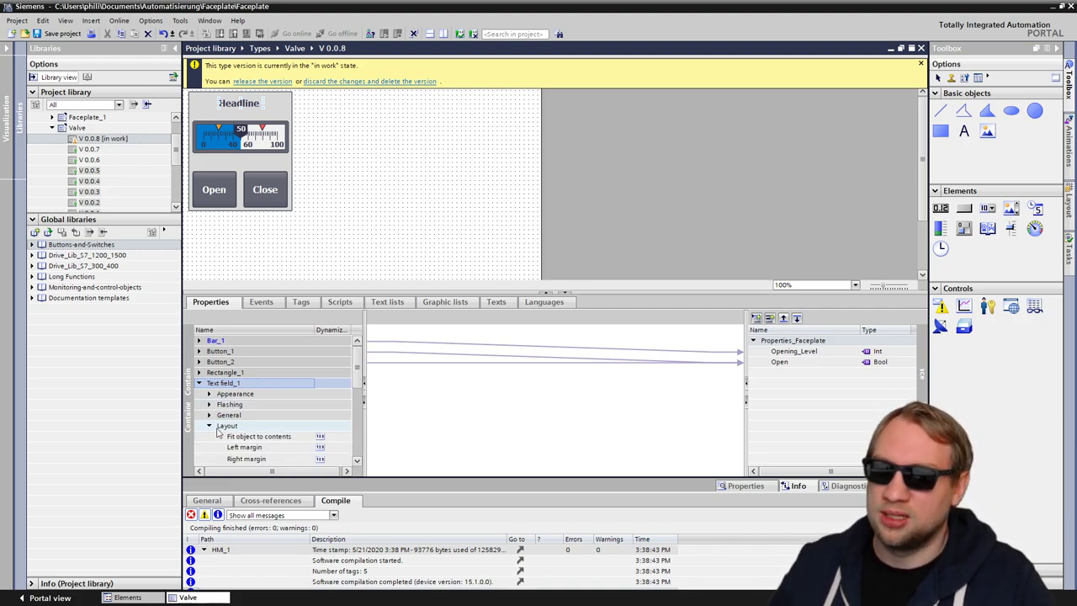
left_click(210, 426)
left_click(210, 405)
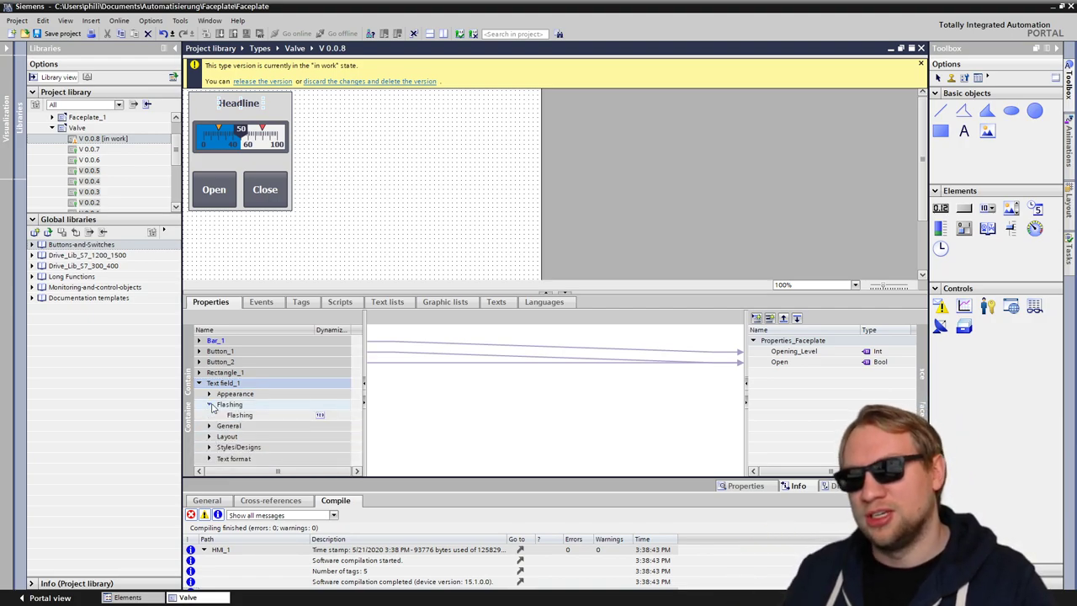
left_click(210, 404)
left_click(209, 394)
left_click(210, 394)
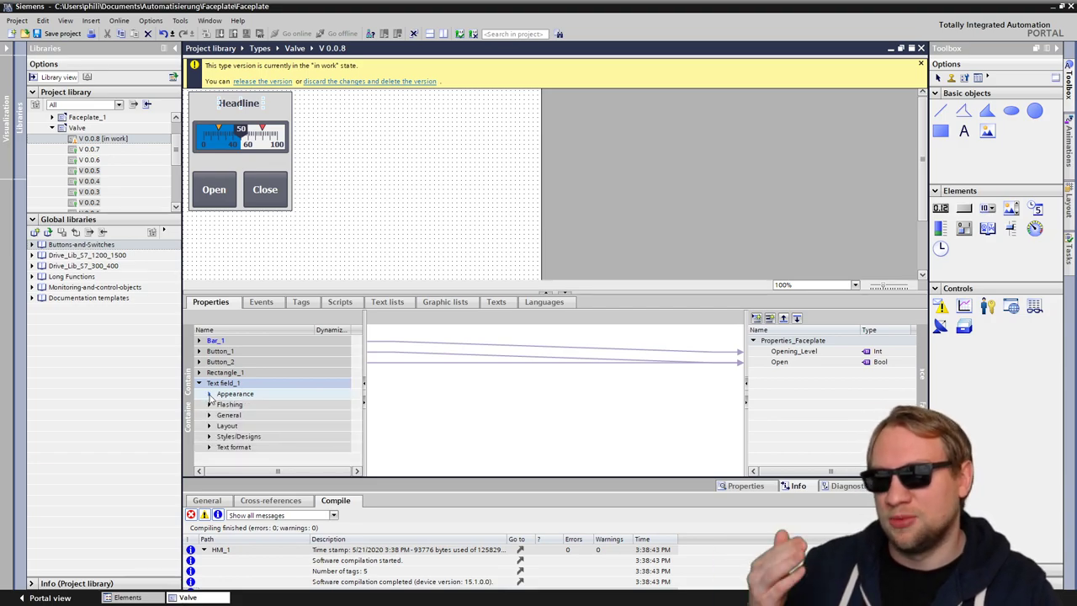
Link the Text property of Text field_1 to a new faceplate interface property, and release Valve version V 0.0.8
left_click(210, 416)
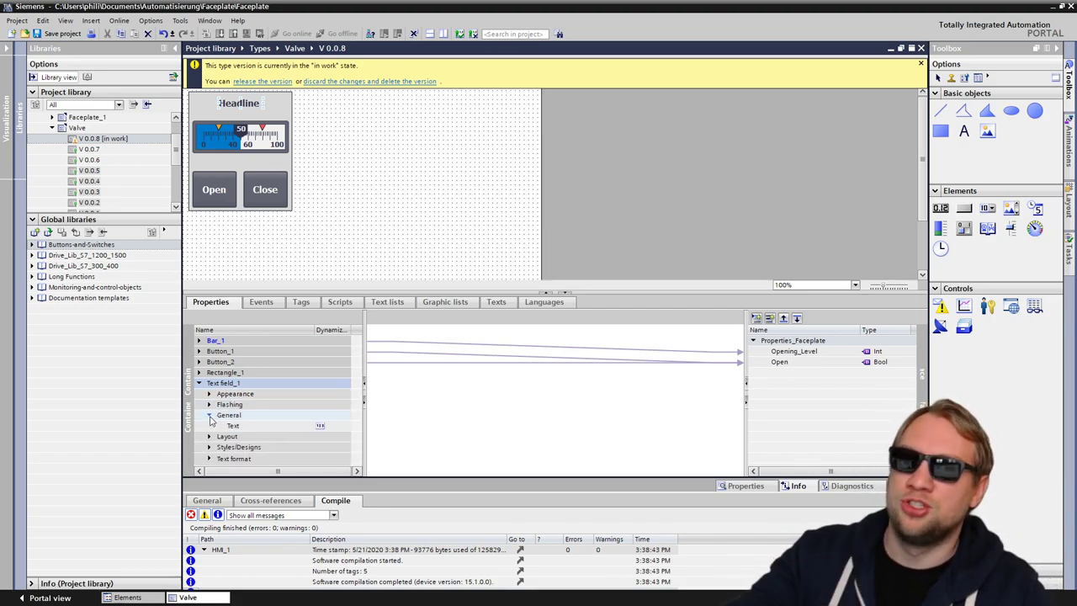
left_click(234, 428)
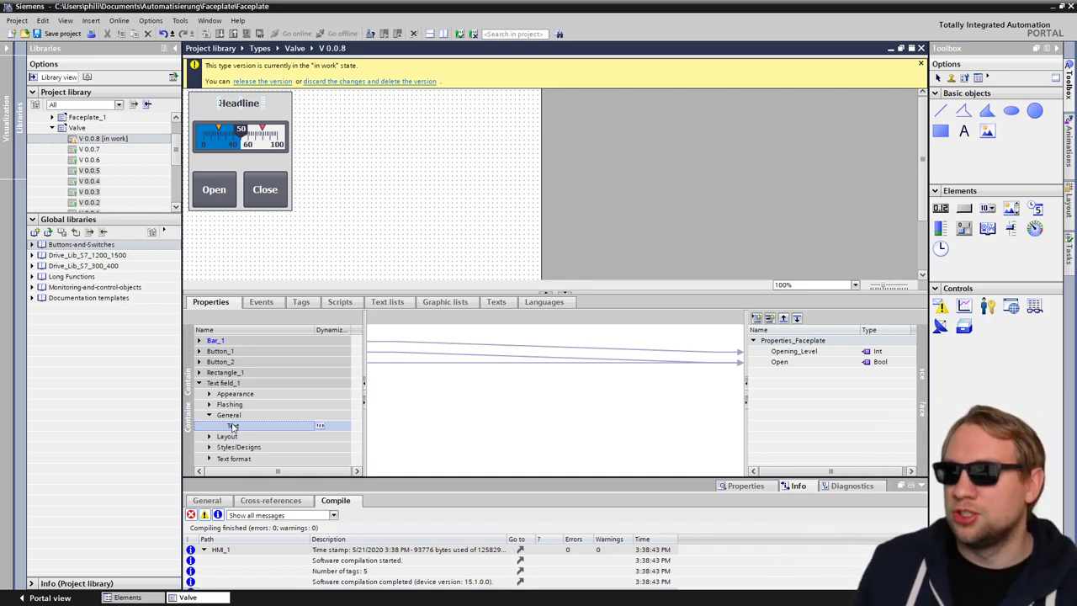
left_click_drag(234, 427, 795, 377)
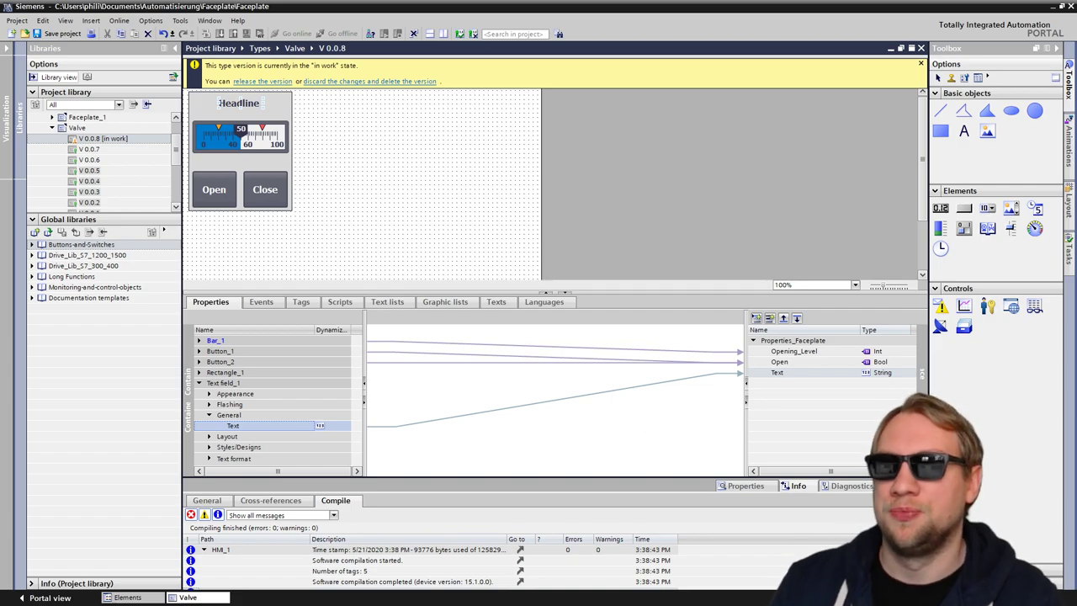
left_click(269, 81)
left_click(637, 412)
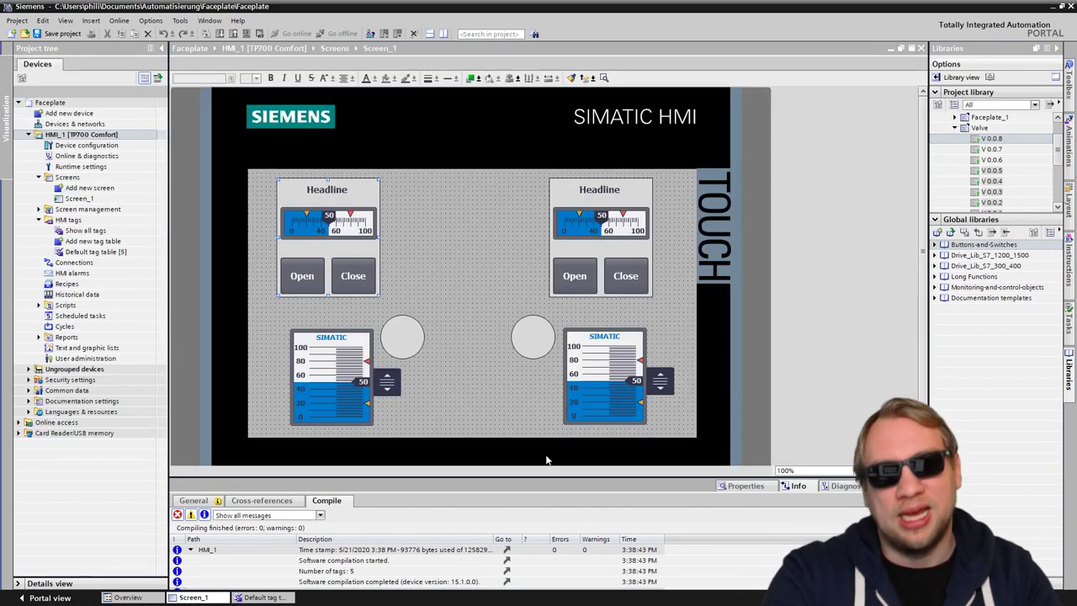
Set the static value of the Text interface property of faceplate instance Valve_1 on Screen_1 to "Valve 1"
left_click_drag(536, 483, 536, 404)
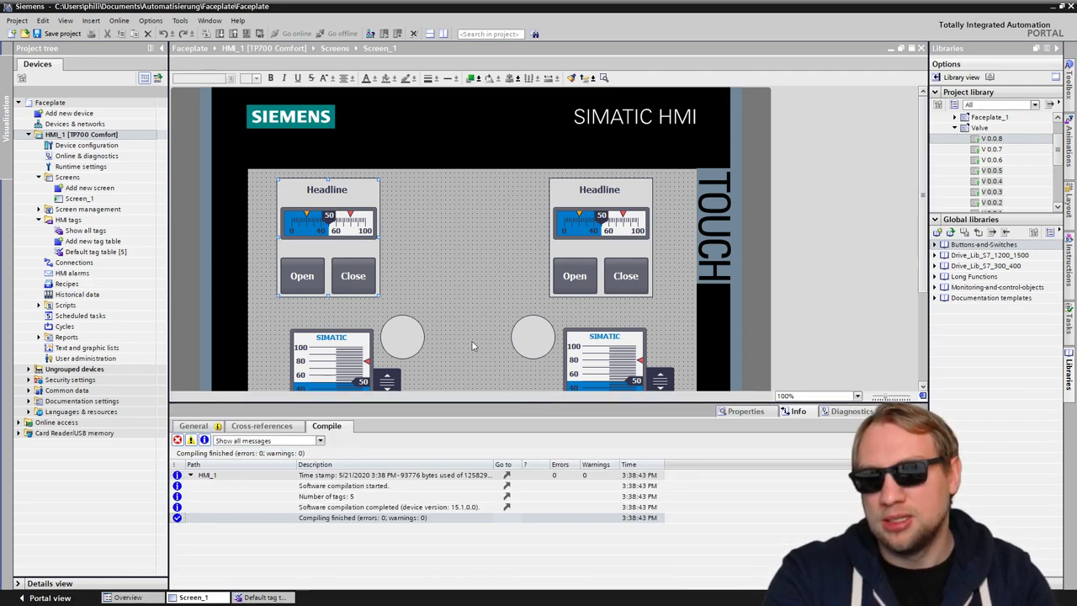
left_click(746, 411)
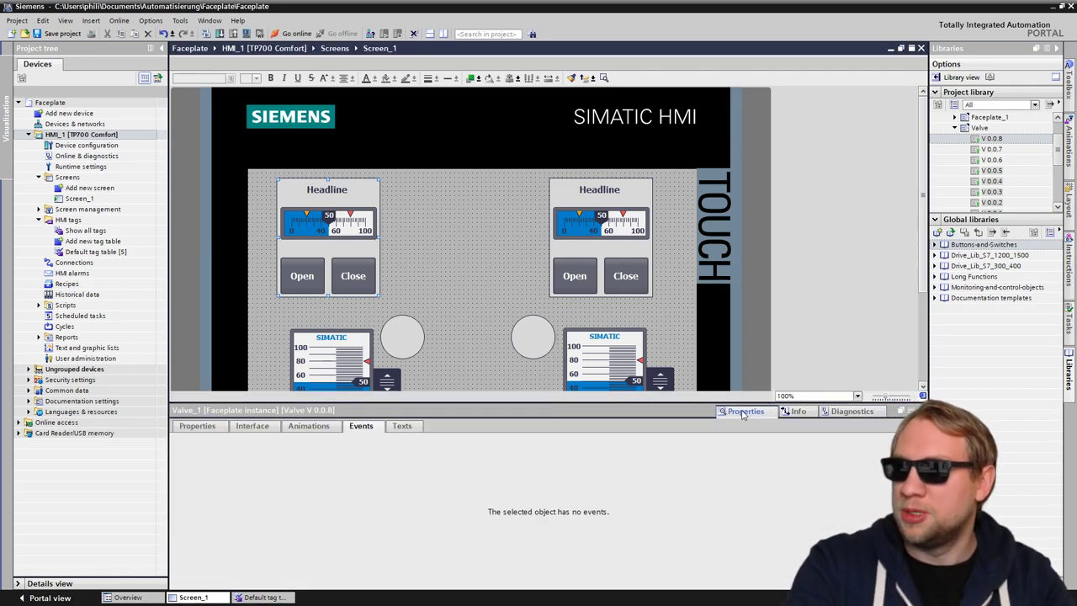
left_click(241, 426)
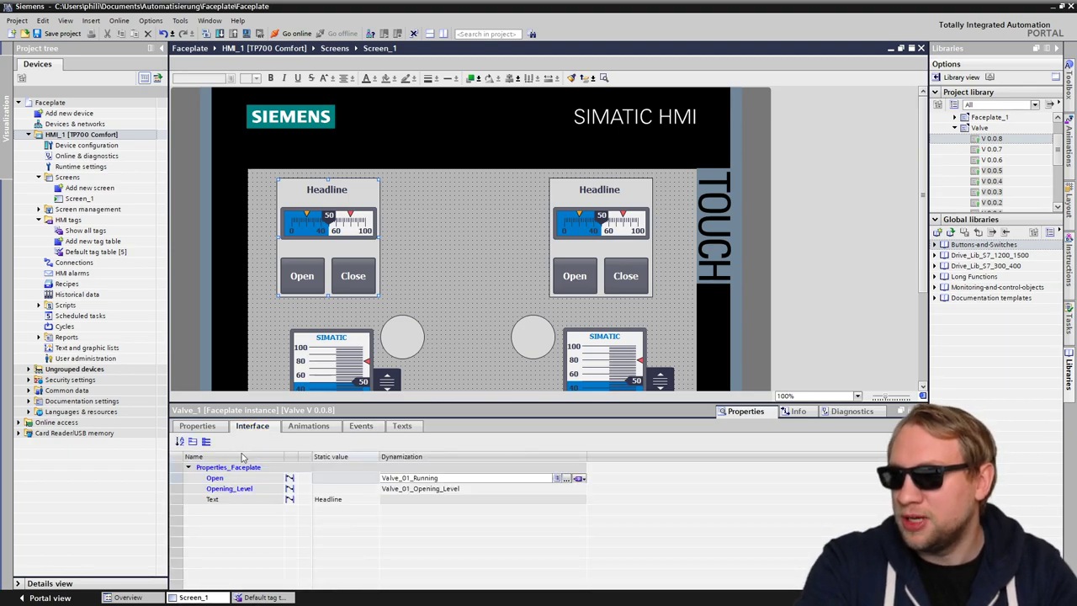
left_click(345, 477)
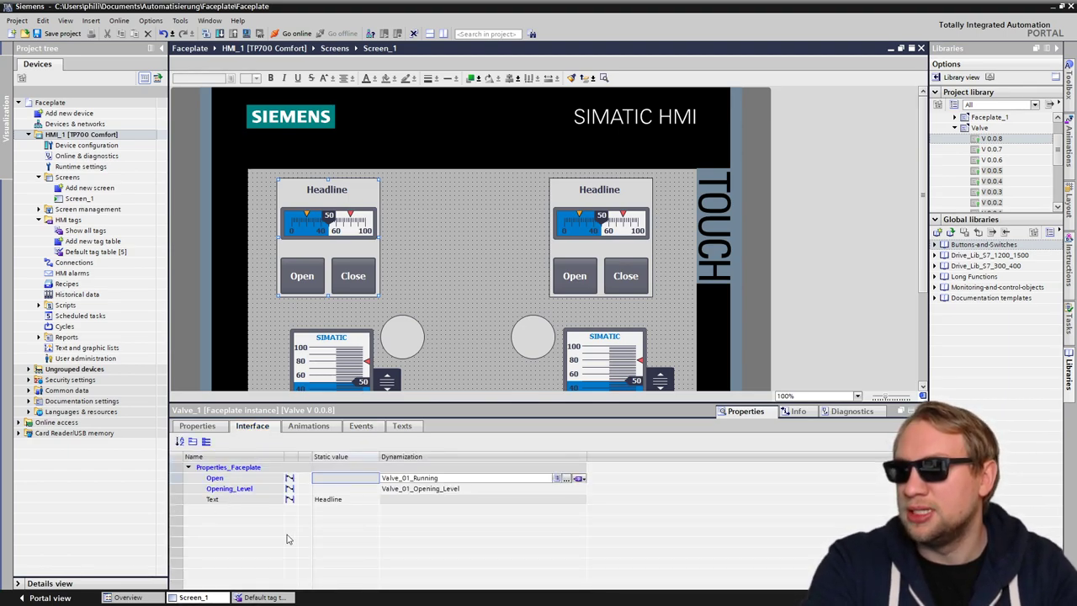
left_click(320, 499)
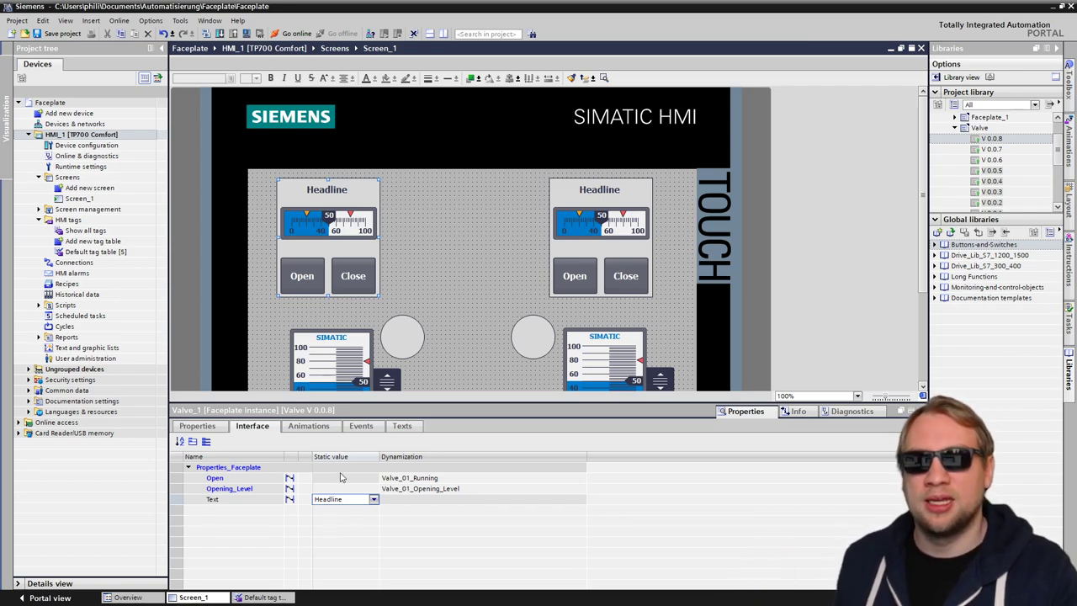
double_click(341, 501)
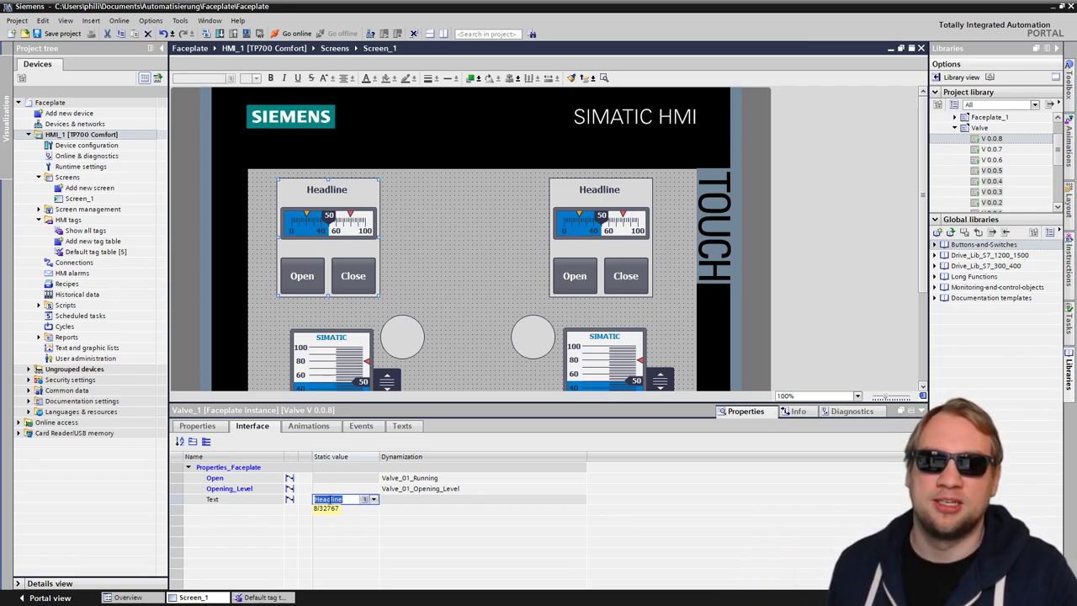
type("Valve 1")
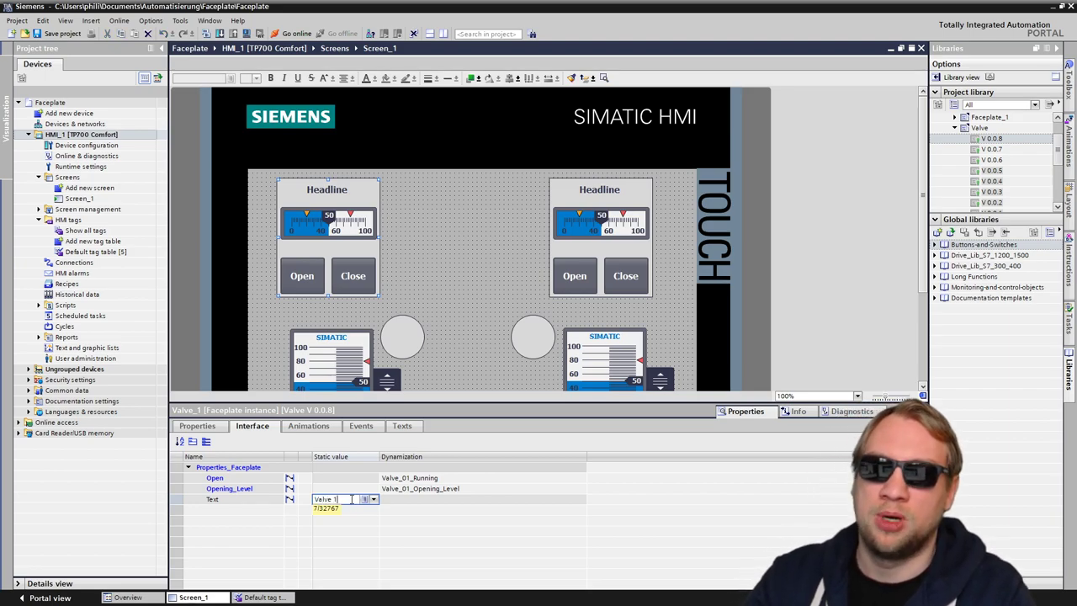
key("Return")
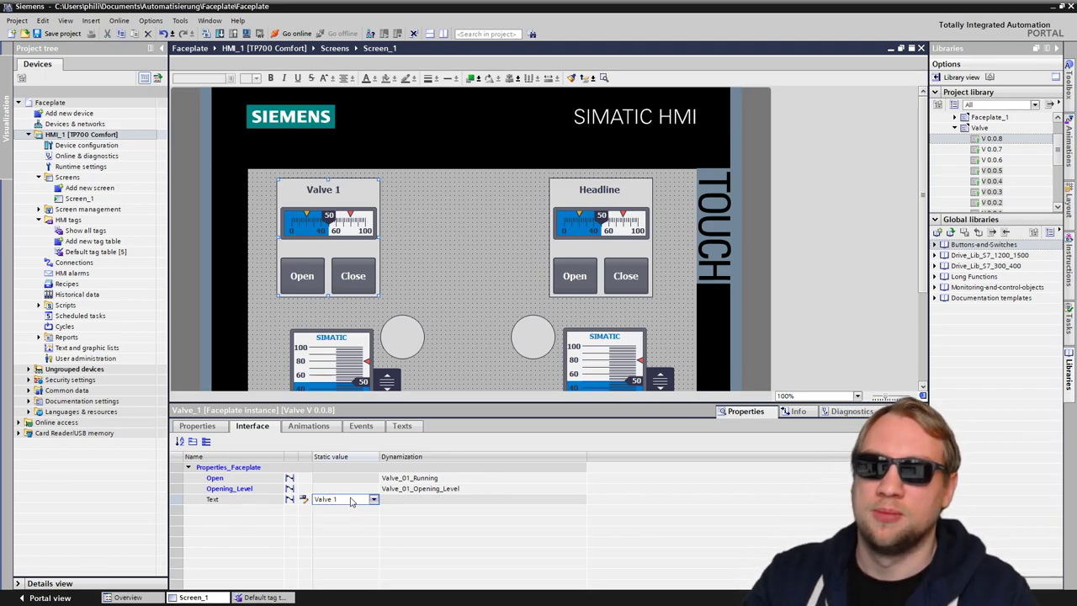
Set the static value of the Text interface property of faceplate instance Valve_2 to "Valve 2"
left_click(579, 205)
double_click(340, 500)
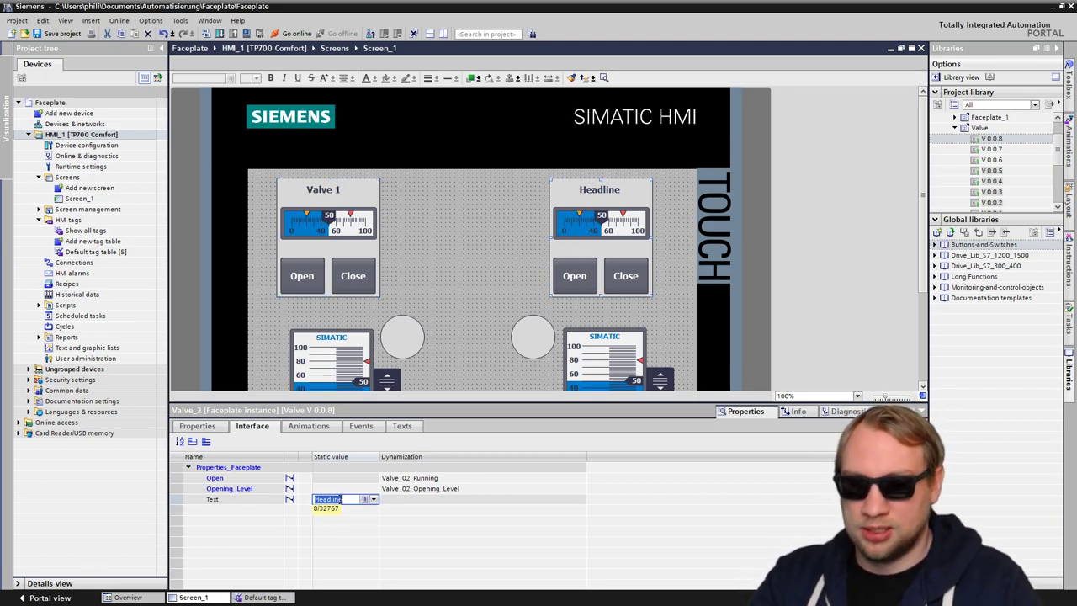
type("Valve 2")
key("Return")
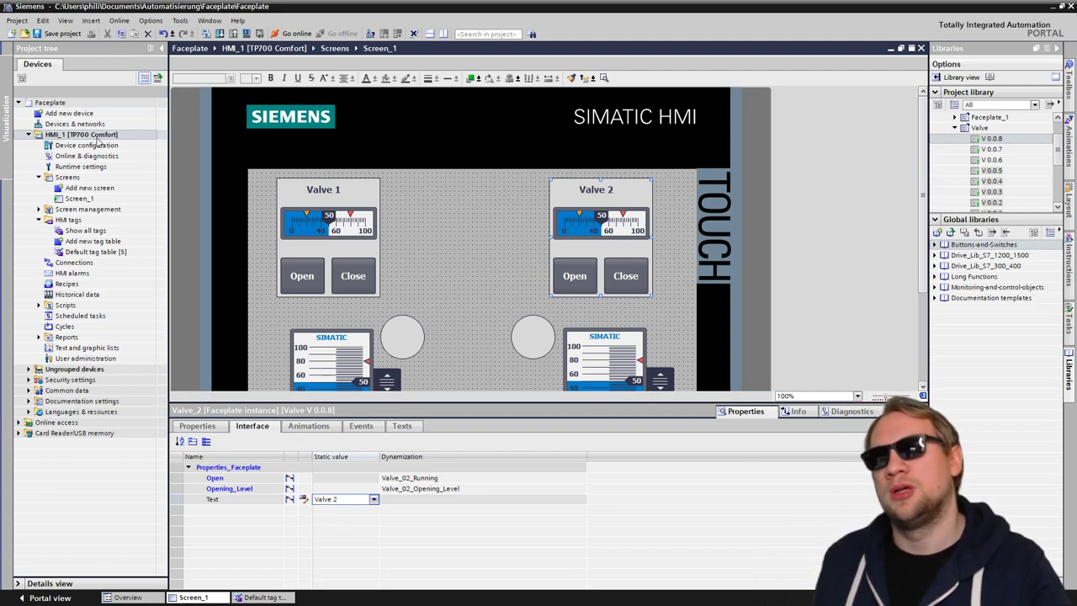
Start the simulation of HMI_1, and test Valve 1 by raising its slider to about 71 and opening the valve
left_click(96, 136)
left_click(250, 32)
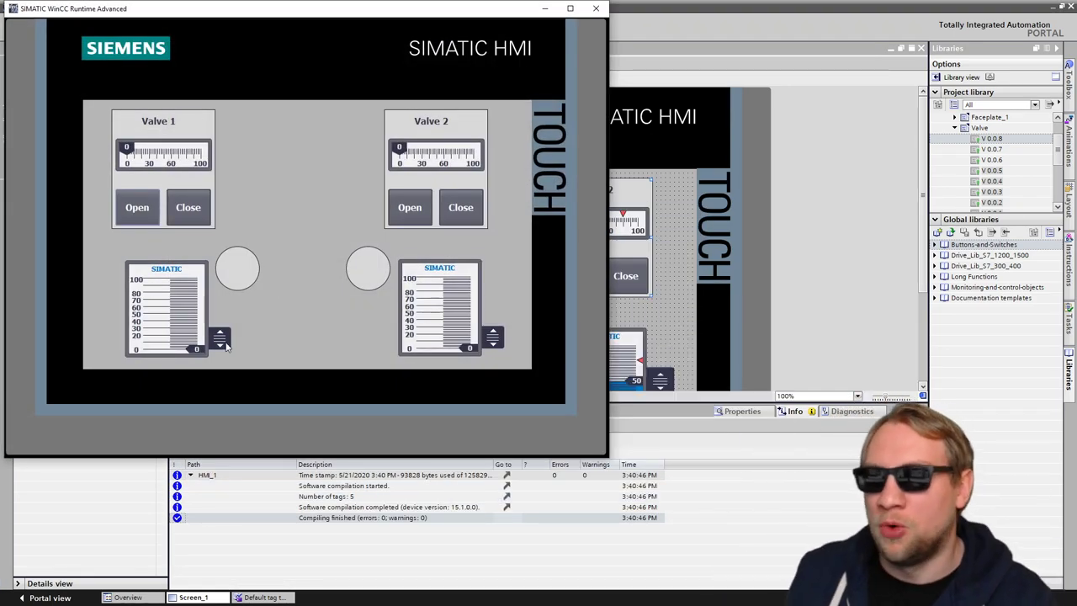
left_click_drag(220, 339, 220, 301)
left_click(134, 207)
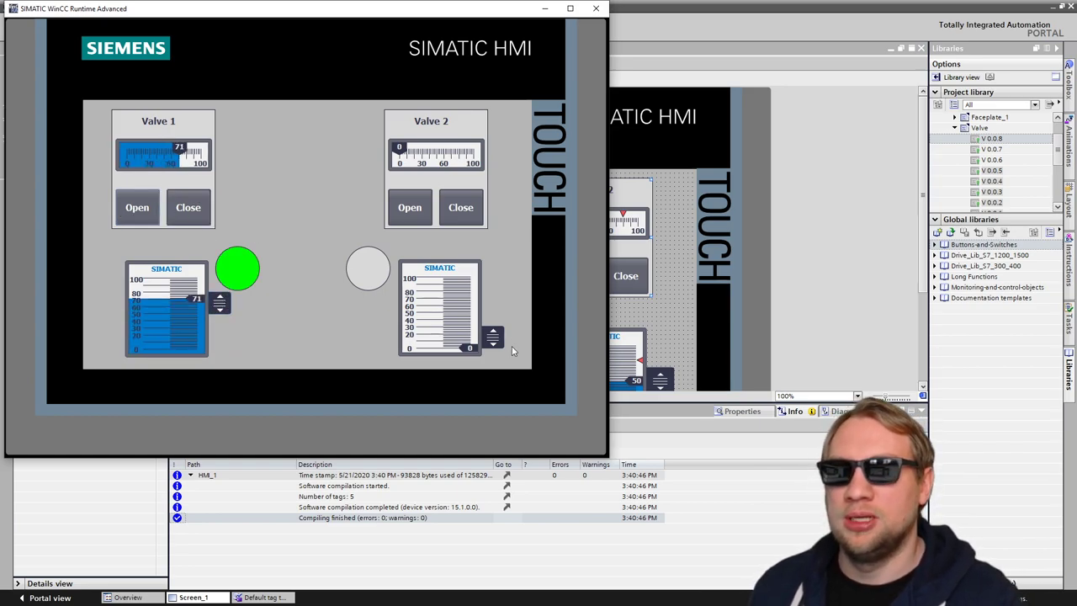
Test Valve 2's Open and Close buttons with its slider at about 43 and 32, and raise Valve 1's slider to about 83
left_click_drag(494, 337, 504, 317)
left_click(409, 207)
left_click(460, 207)
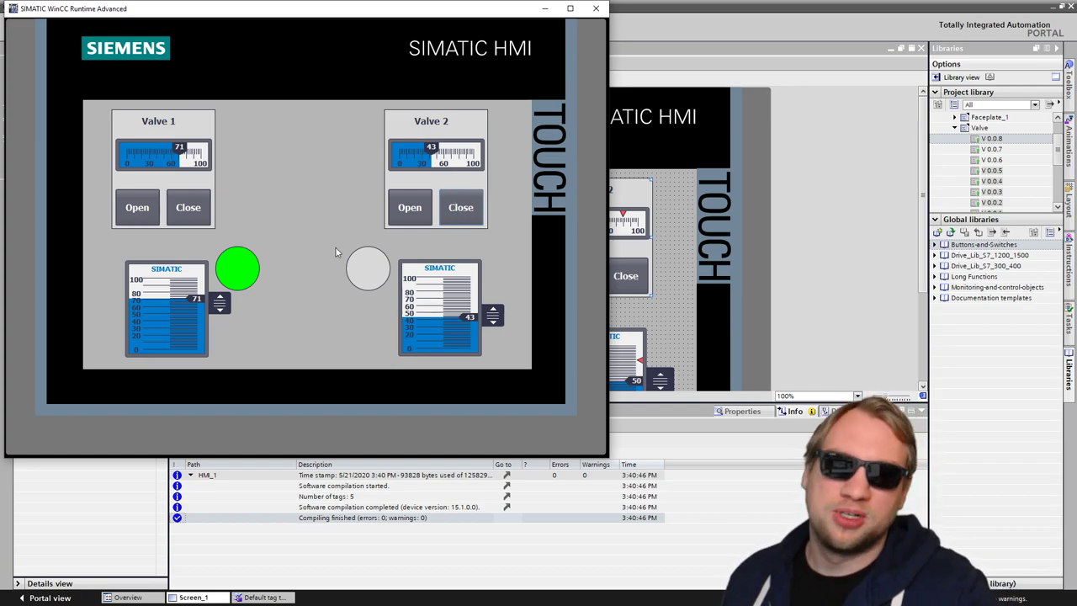
left_click(402, 217)
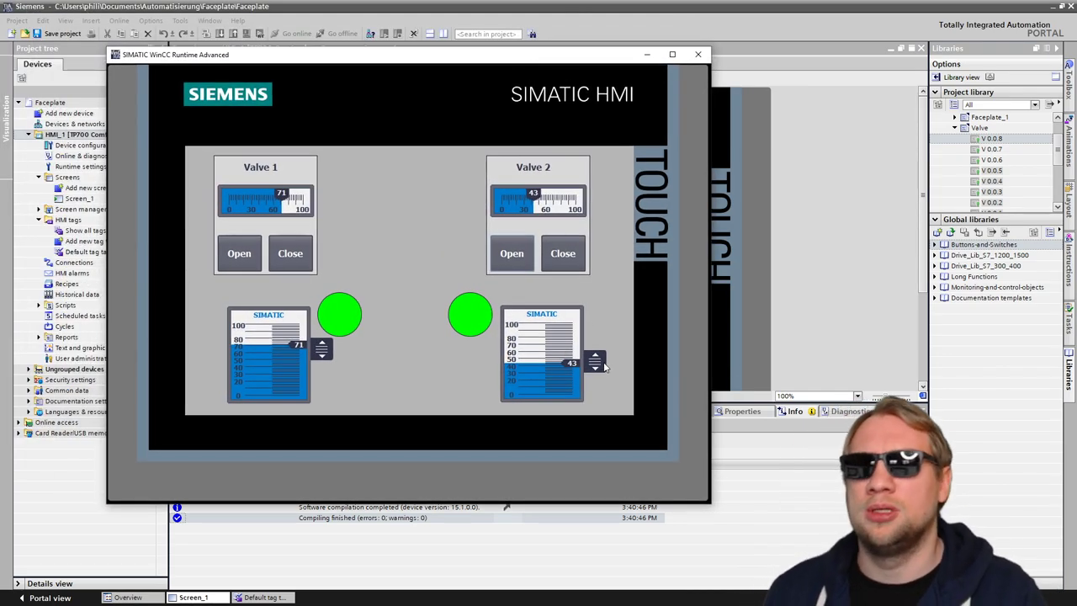
left_click(569, 246)
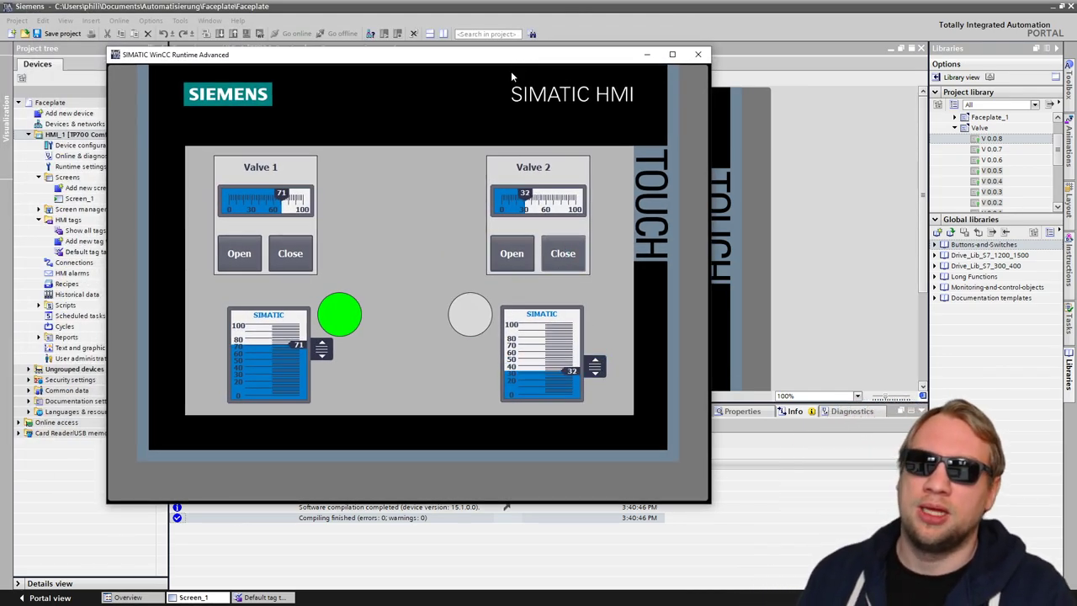
left_click_drag(323, 347, 330, 338)
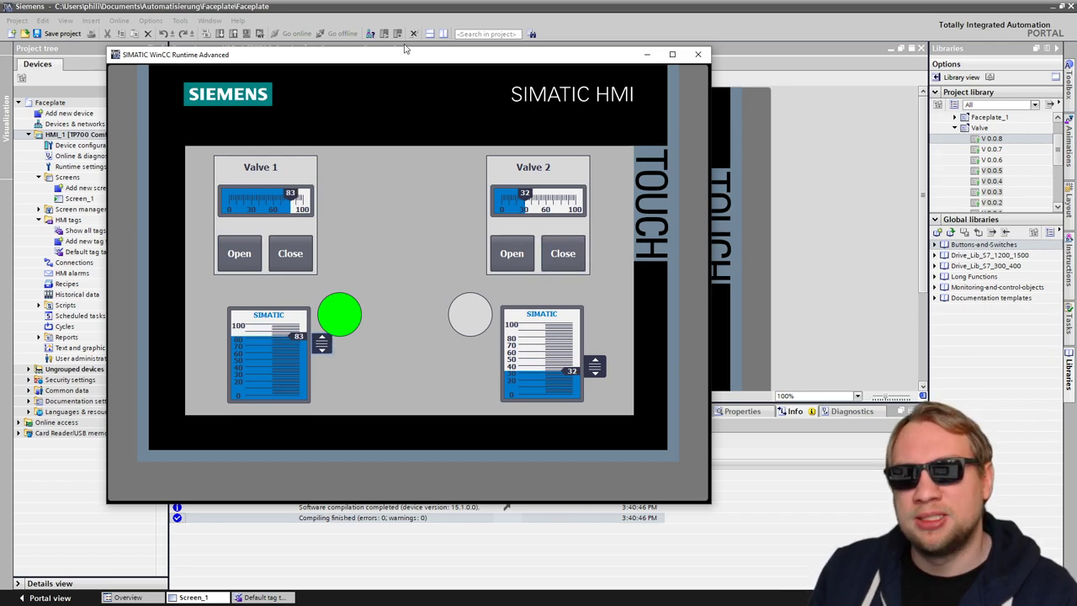
left_click_drag(404, 49, 475, 40)
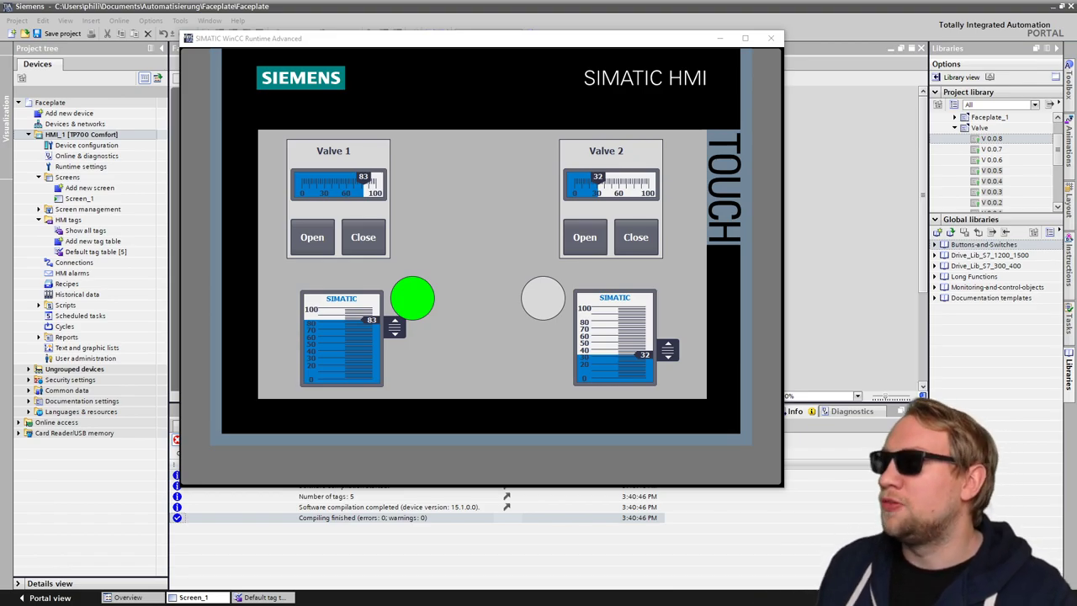
Switch to the web browser, view the World of Automation forum and the GoFundMe training campaign, and close the tab
key("alt+Tab")
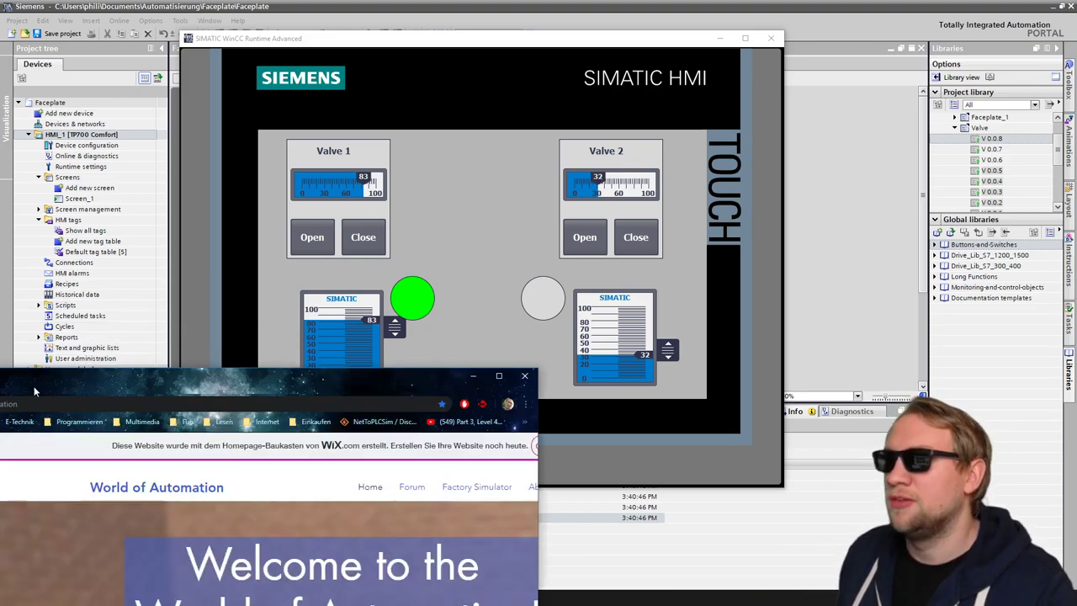
left_click(593, 114)
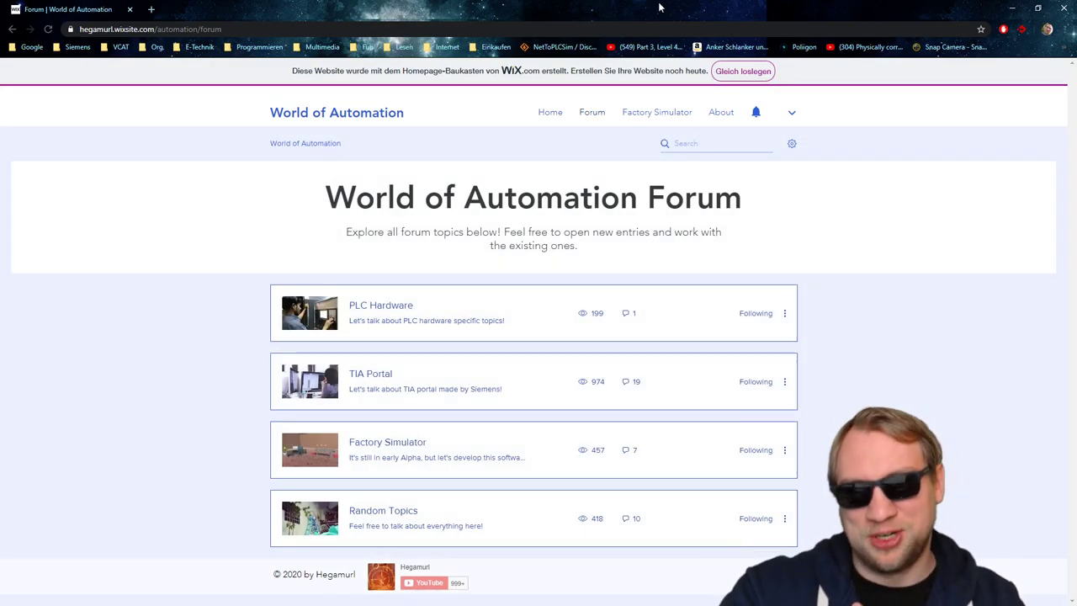
left_click(1065, 49)
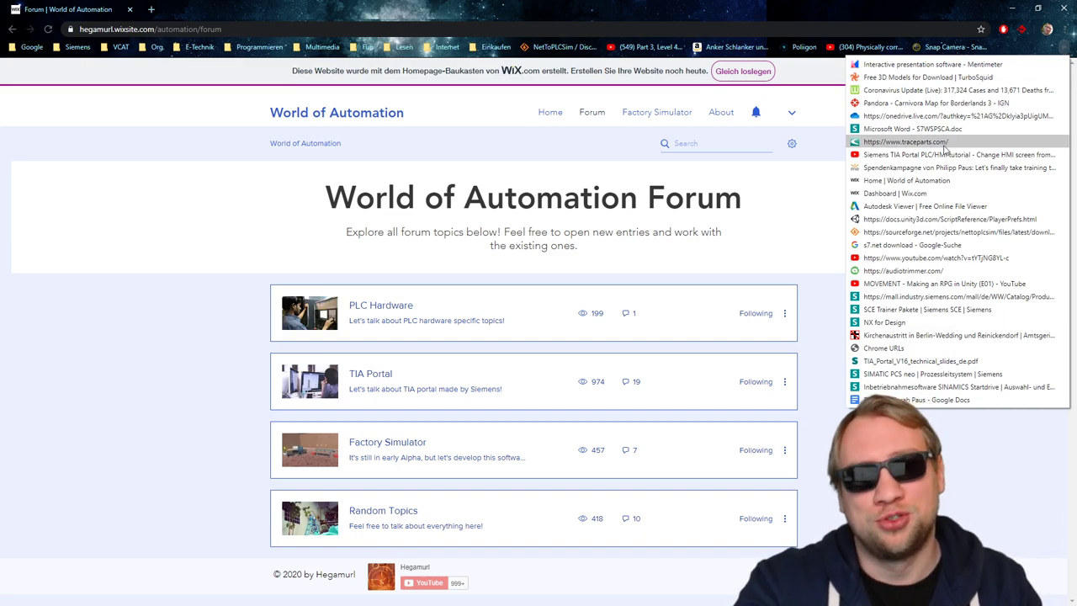
left_click(923, 167)
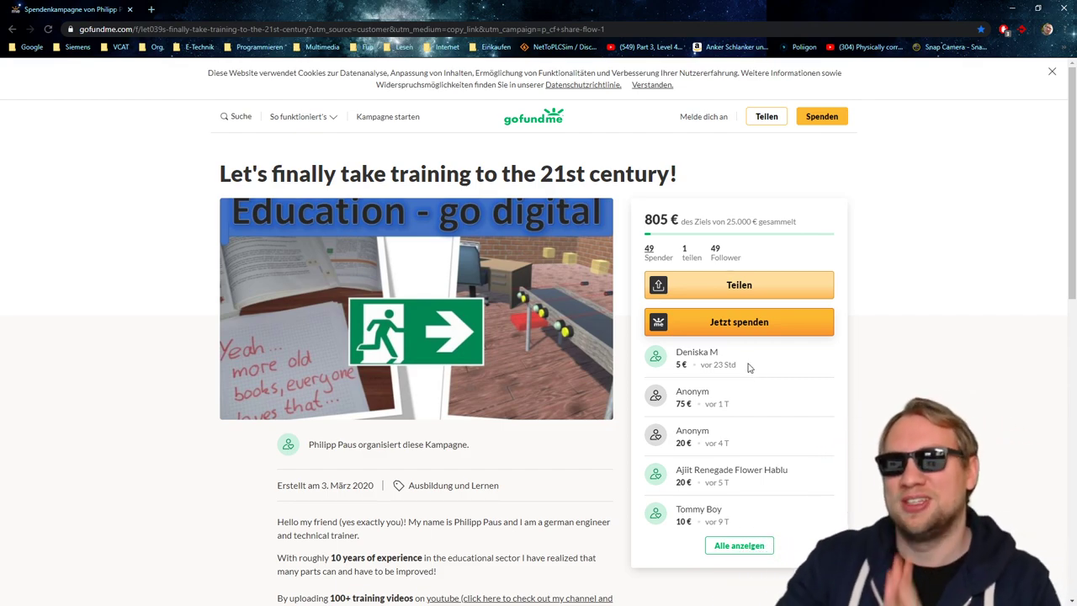
double_click(690, 252)
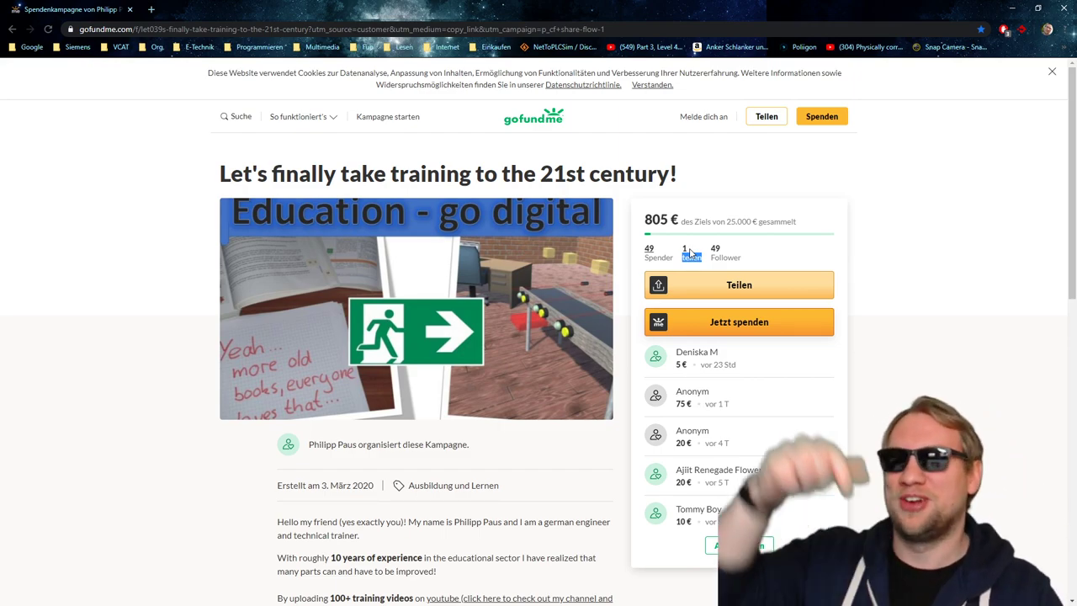
left_click(130, 9)
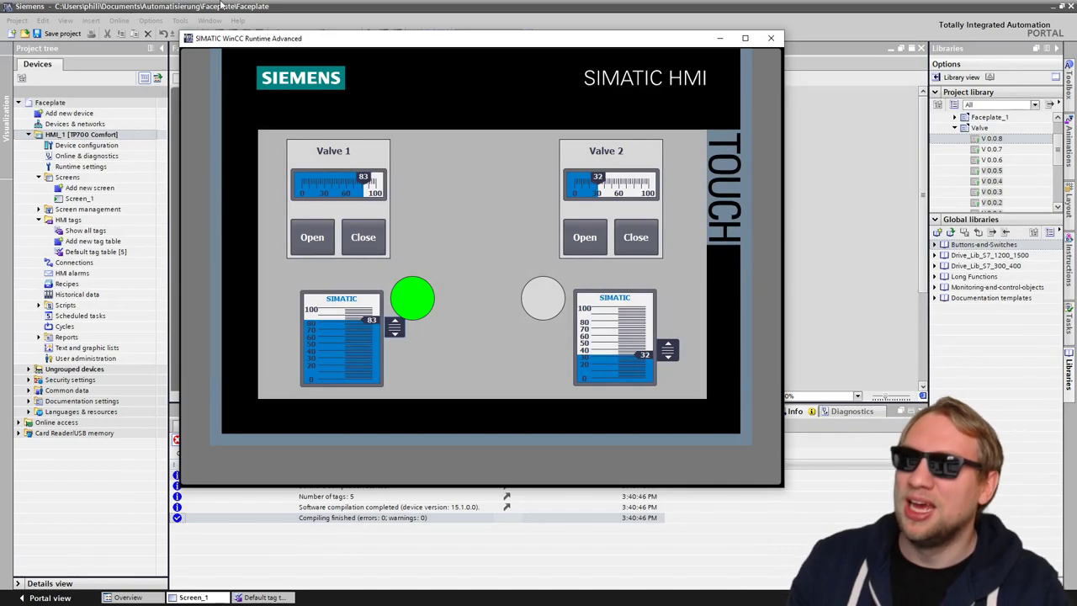